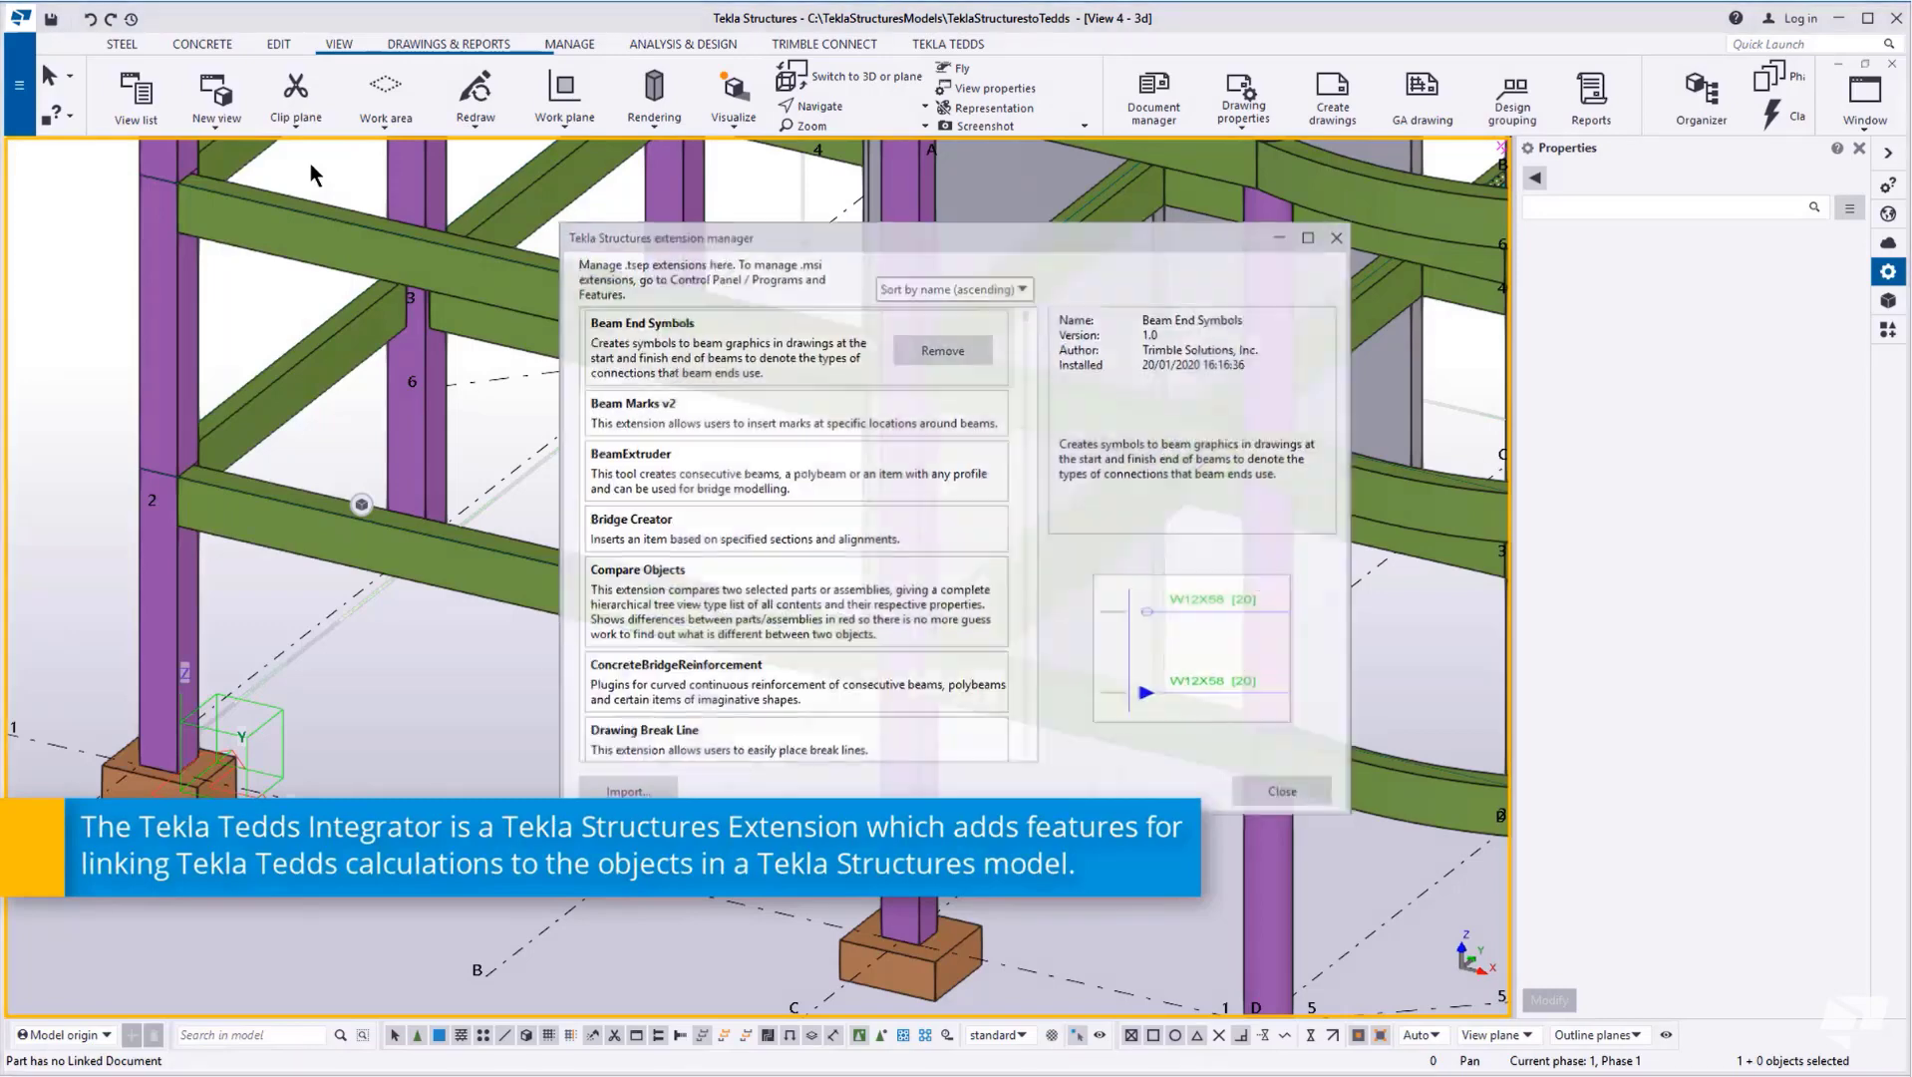
Check the installed Tekla Tedds Integrator's details in the extension manager, then close the manager
scroll(1025, 365, "down", 15)
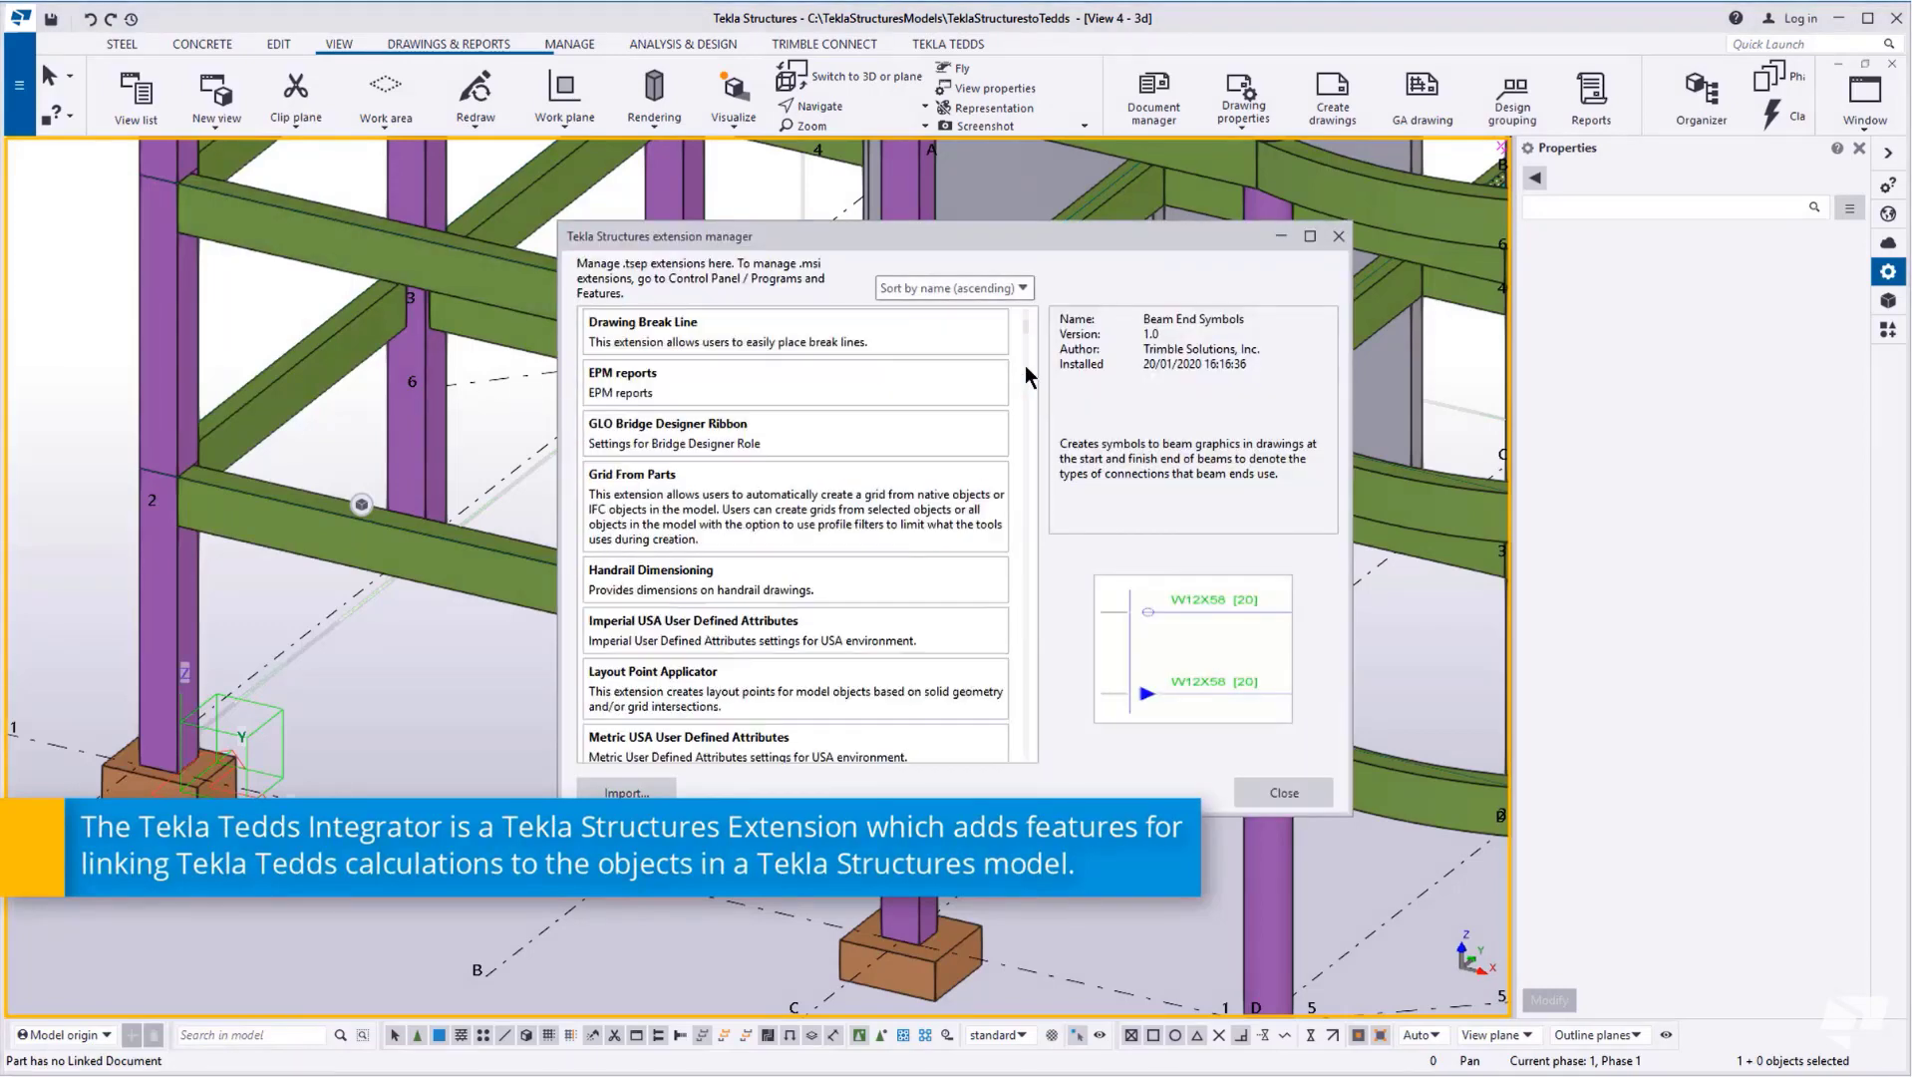
left_click(971, 338)
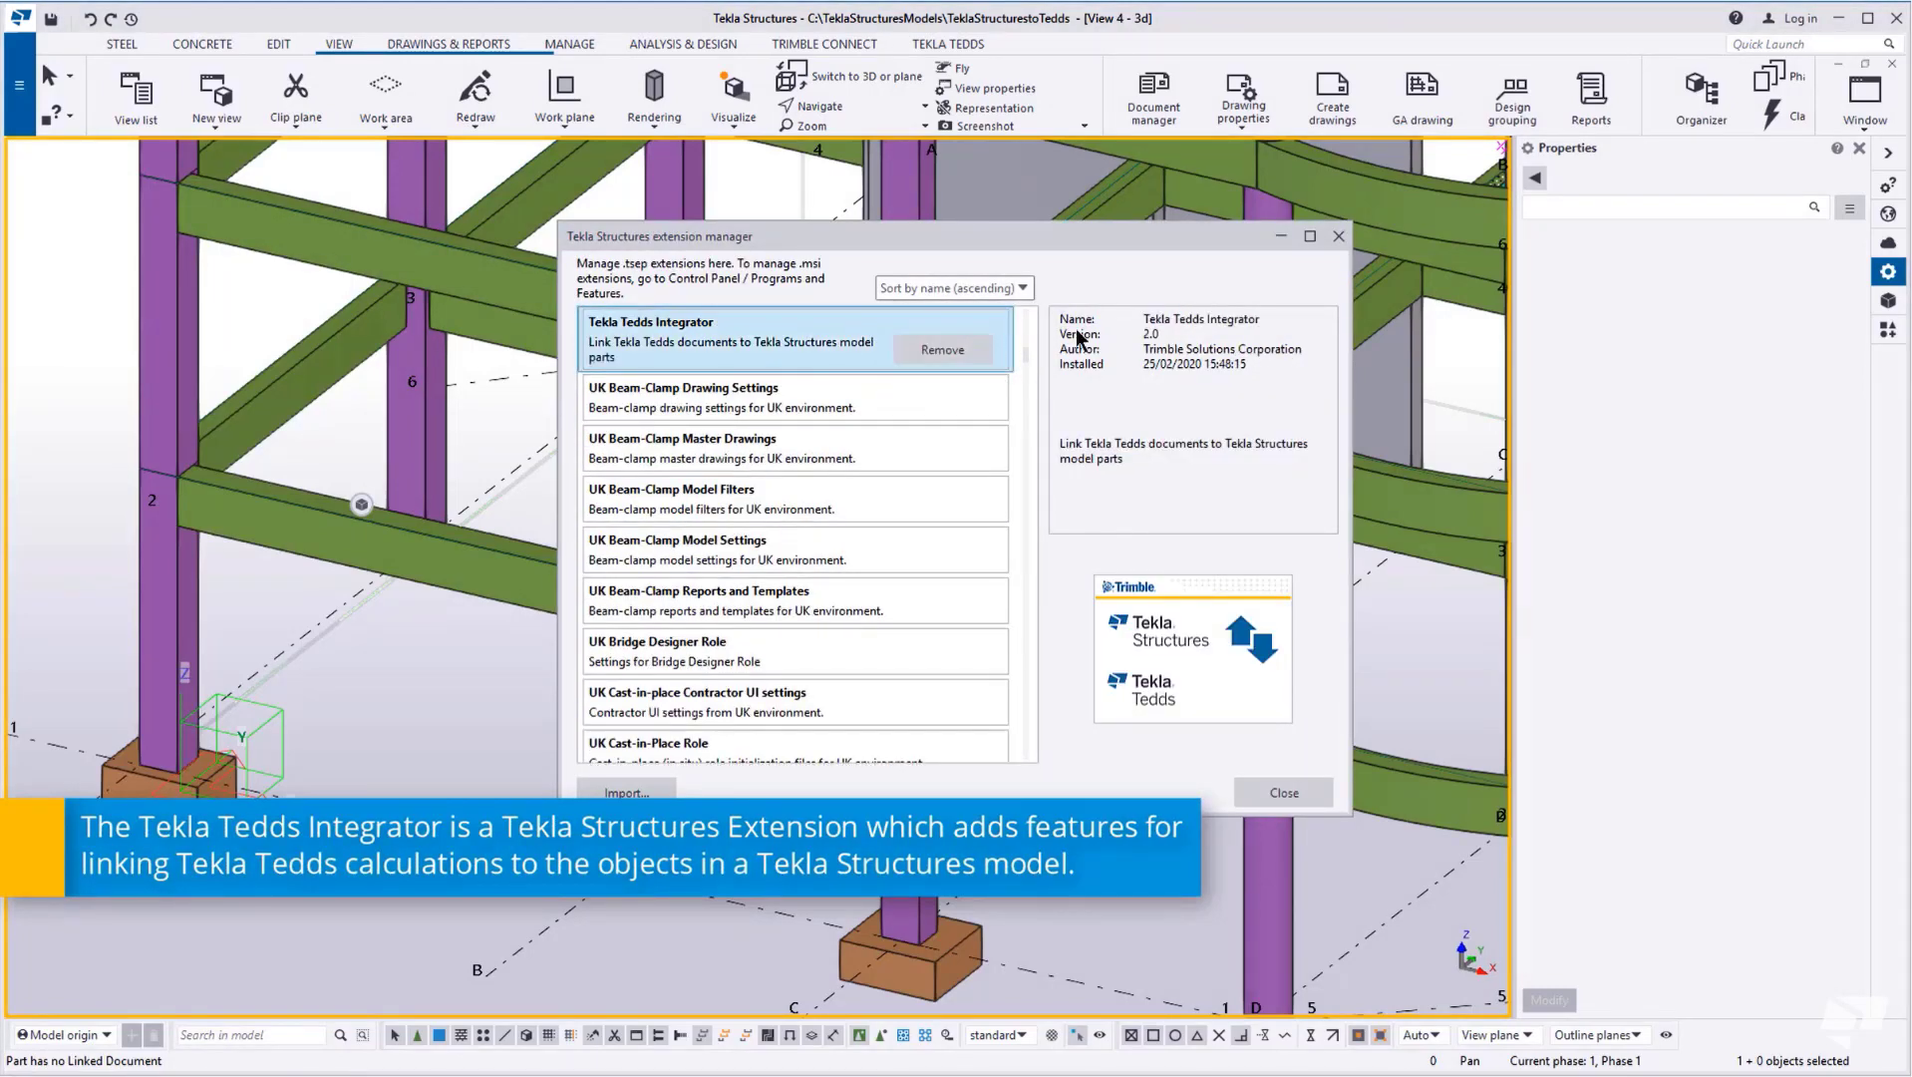
left_click(1315, 786)
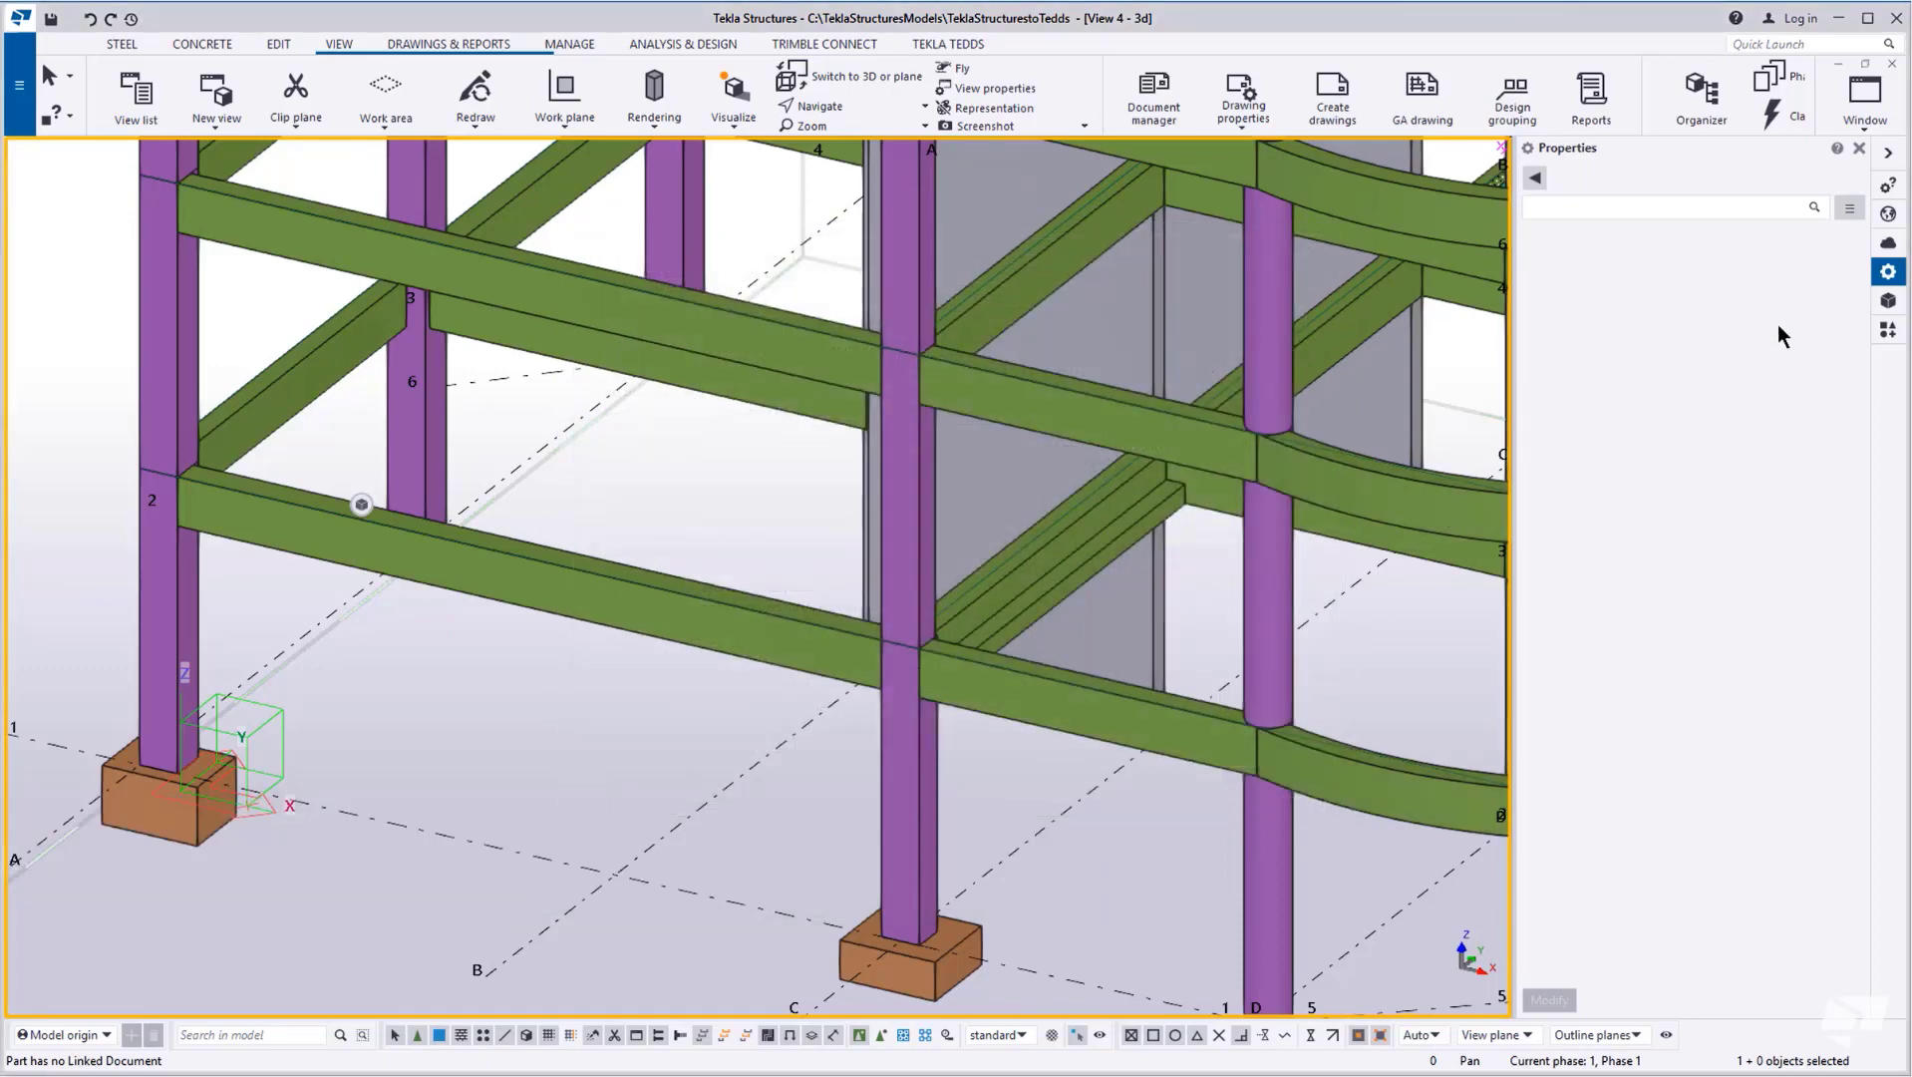
View the Tekla Tedds tools among the applications and components and in the ribbon
left_click(1886, 331)
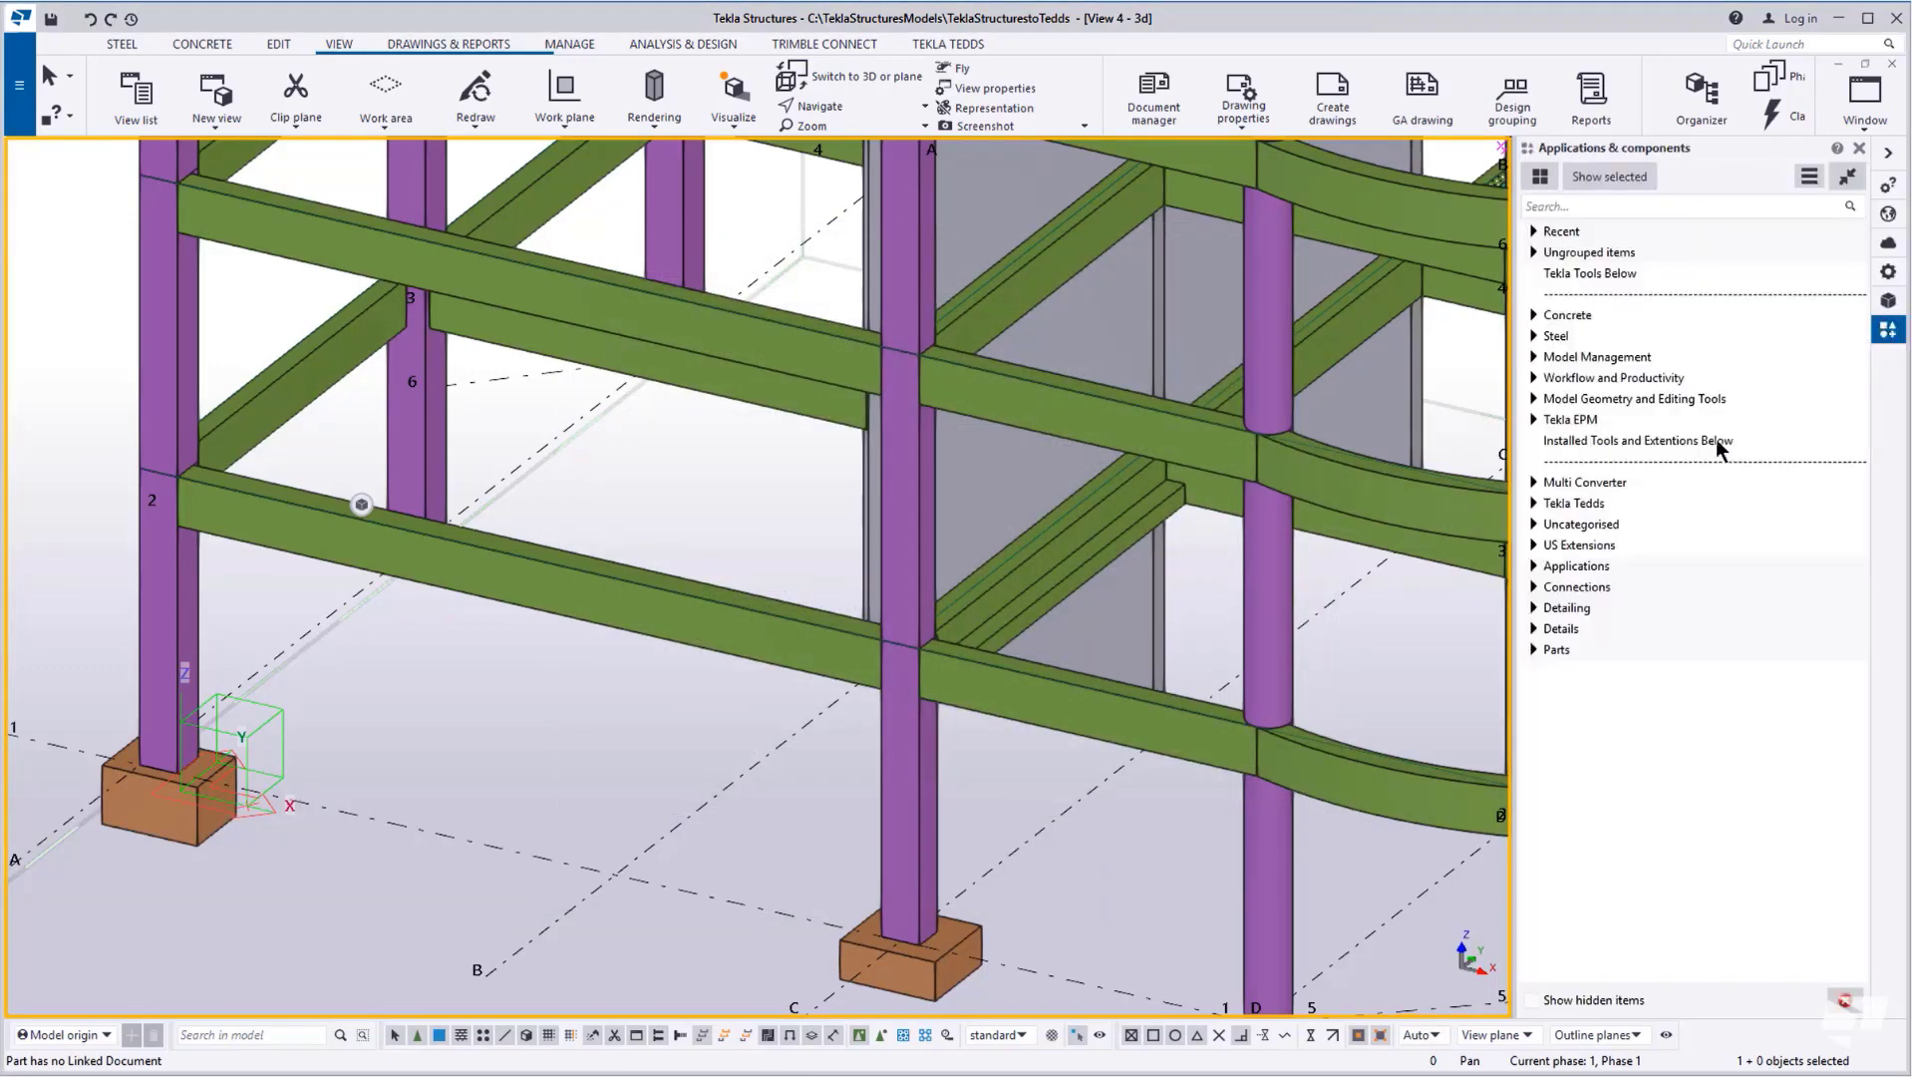
left_click(1535, 504)
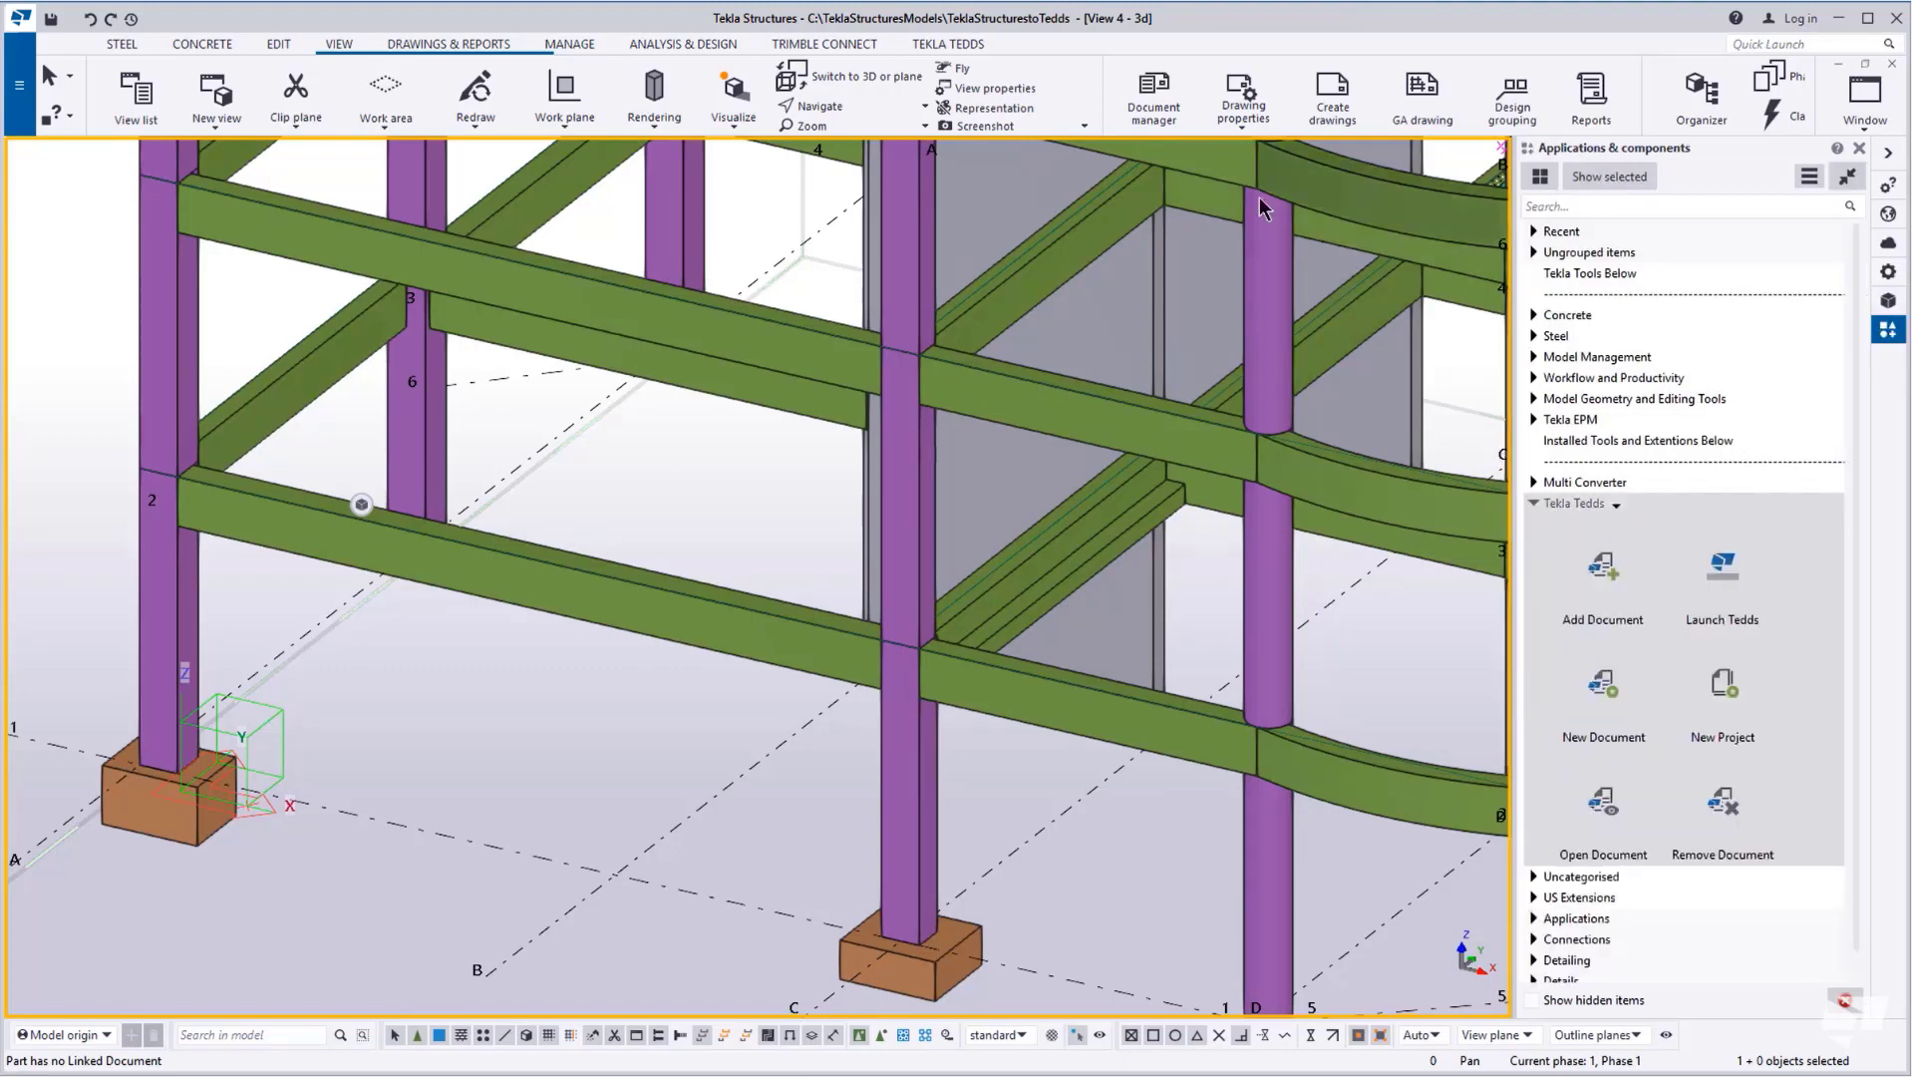
left_click(947, 45)
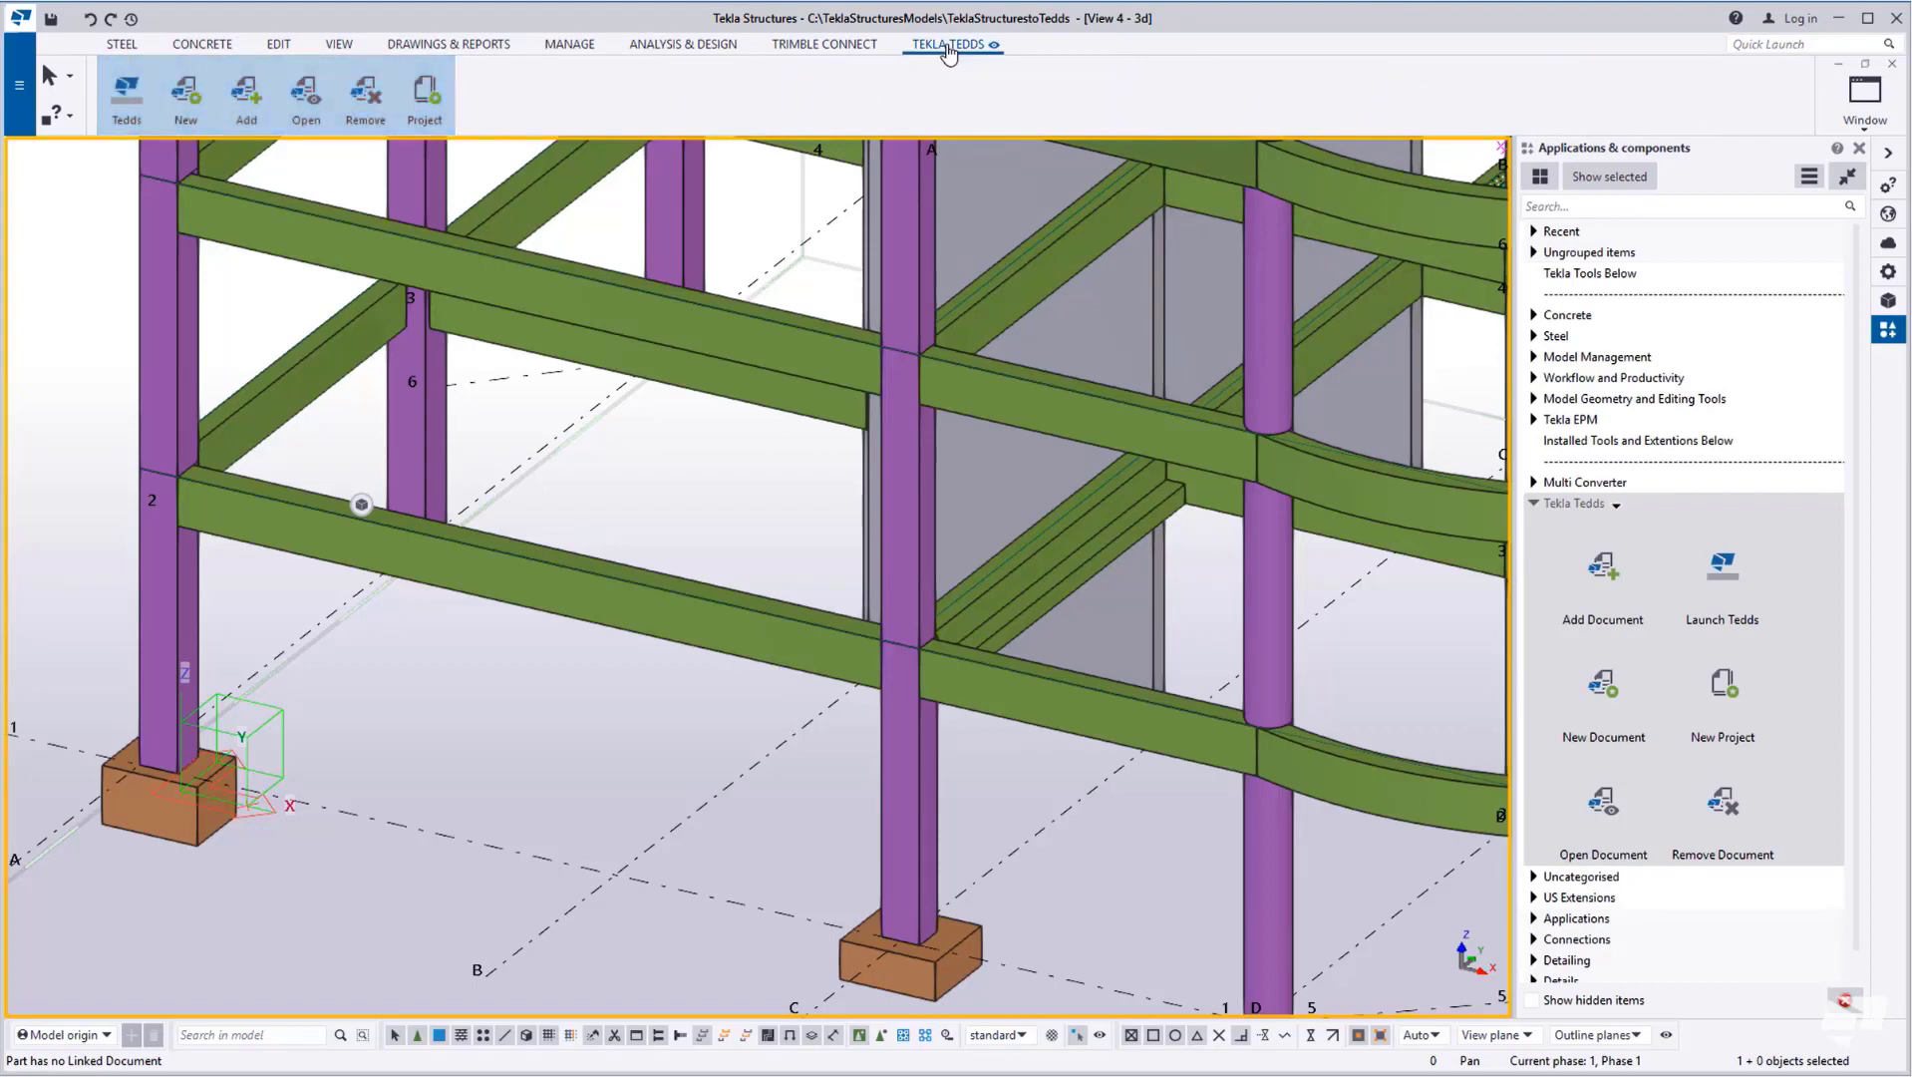
Launch Tekla Tedds to view its calculation library, then cancel the calculation selection
left_click(127, 117)
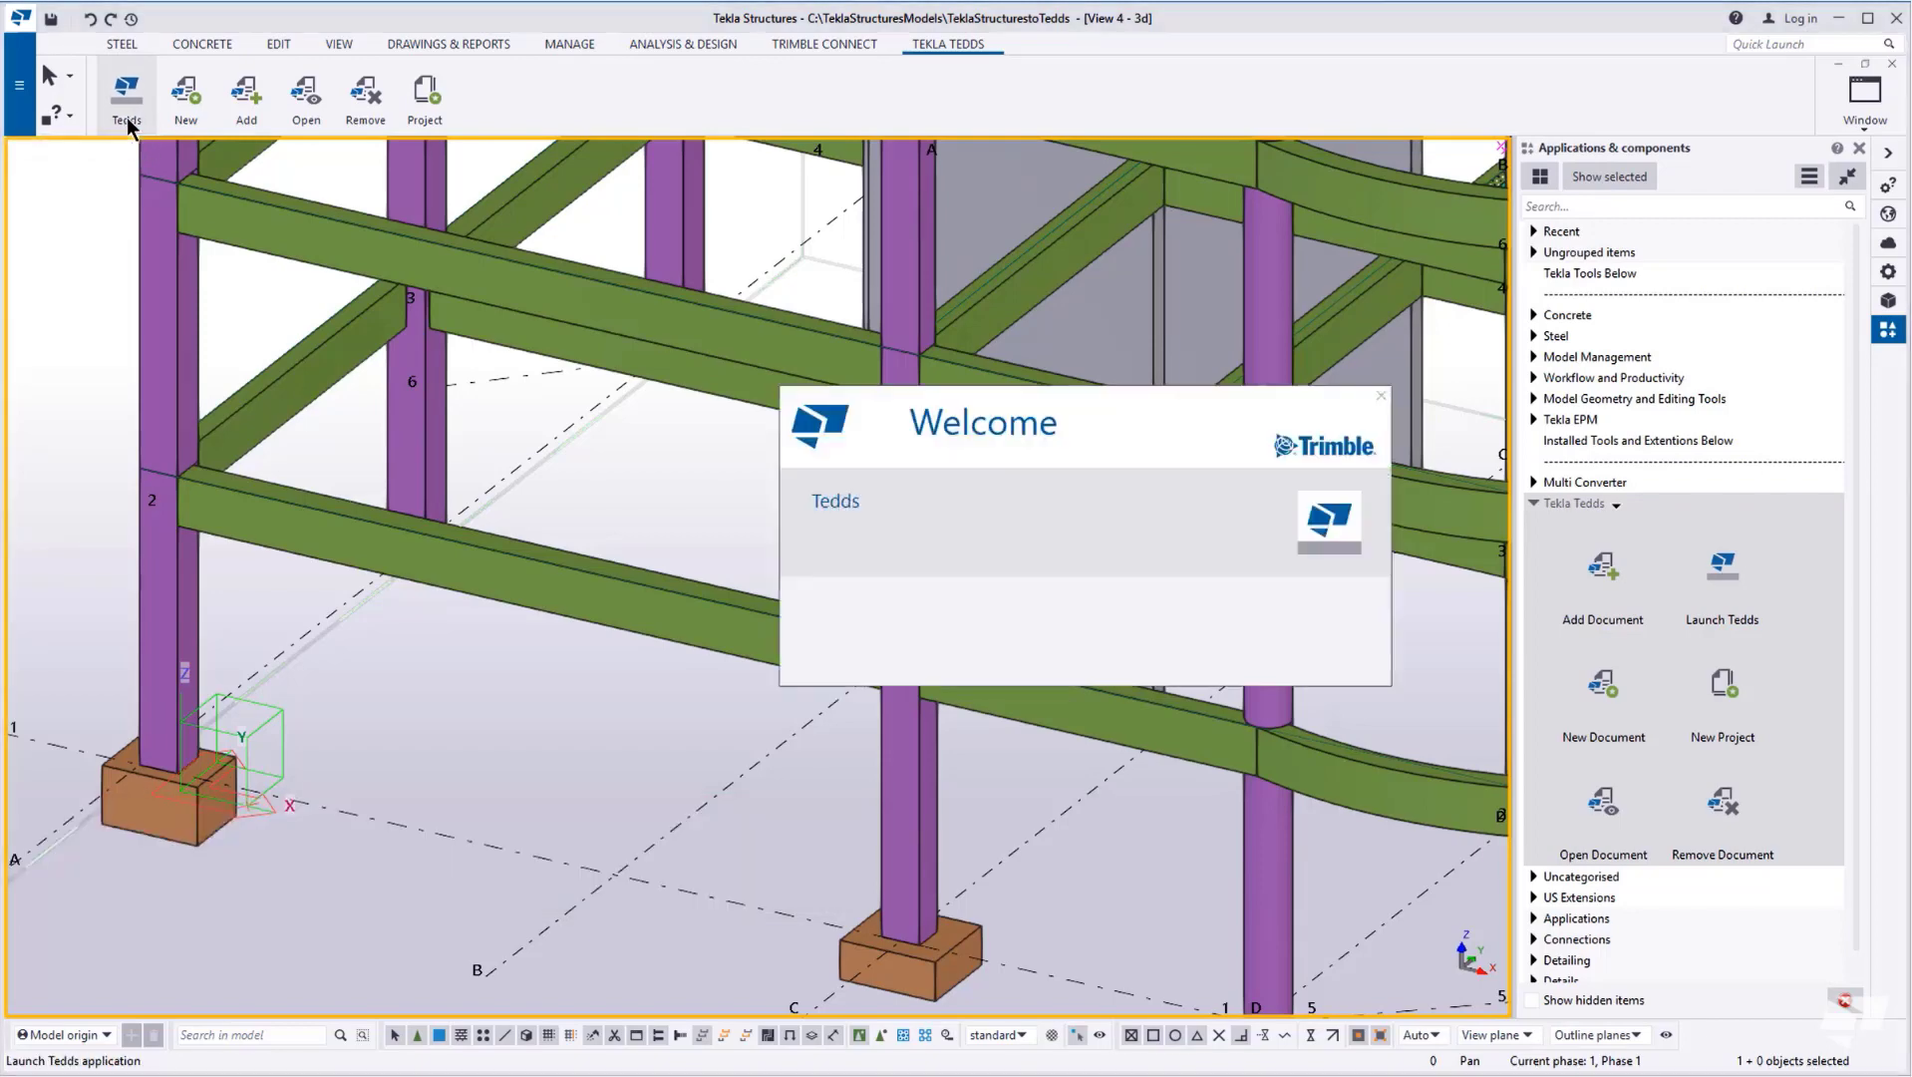
left_click(866, 536)
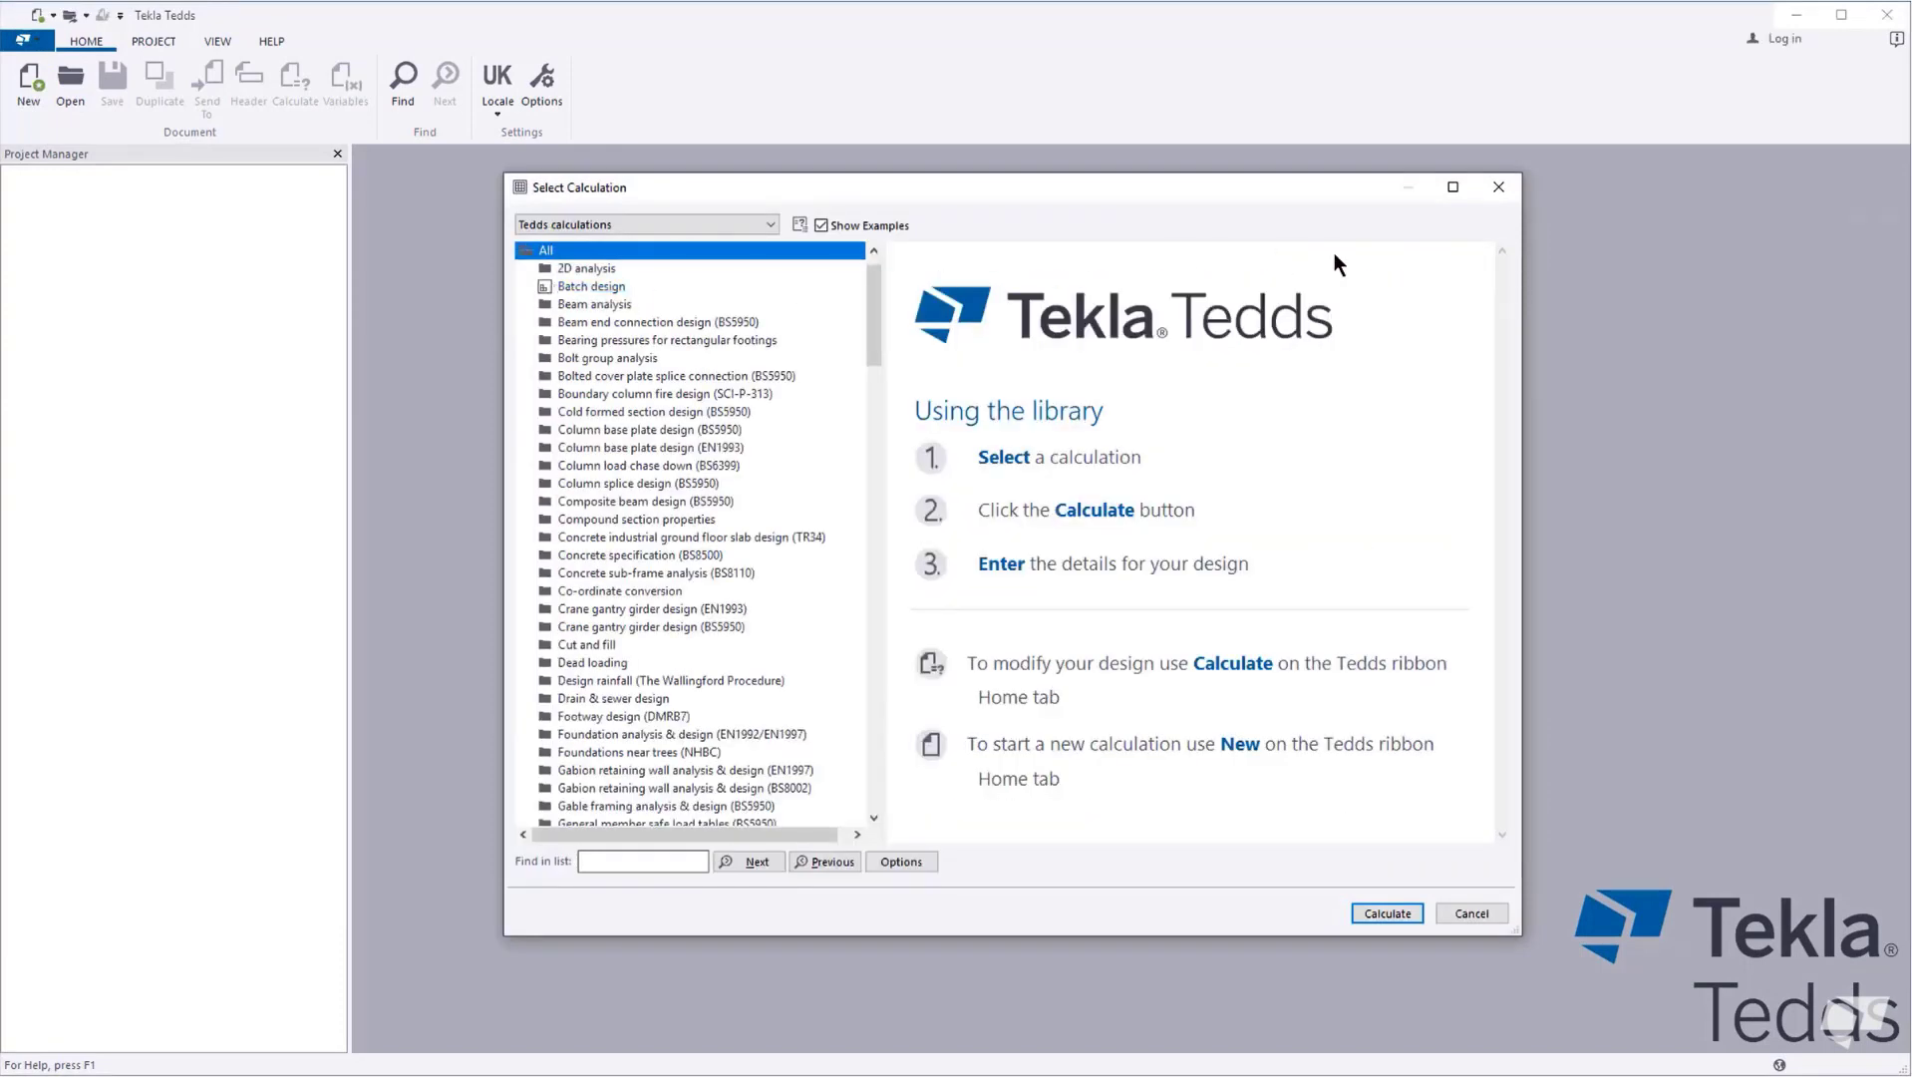
left_click(1502, 915)
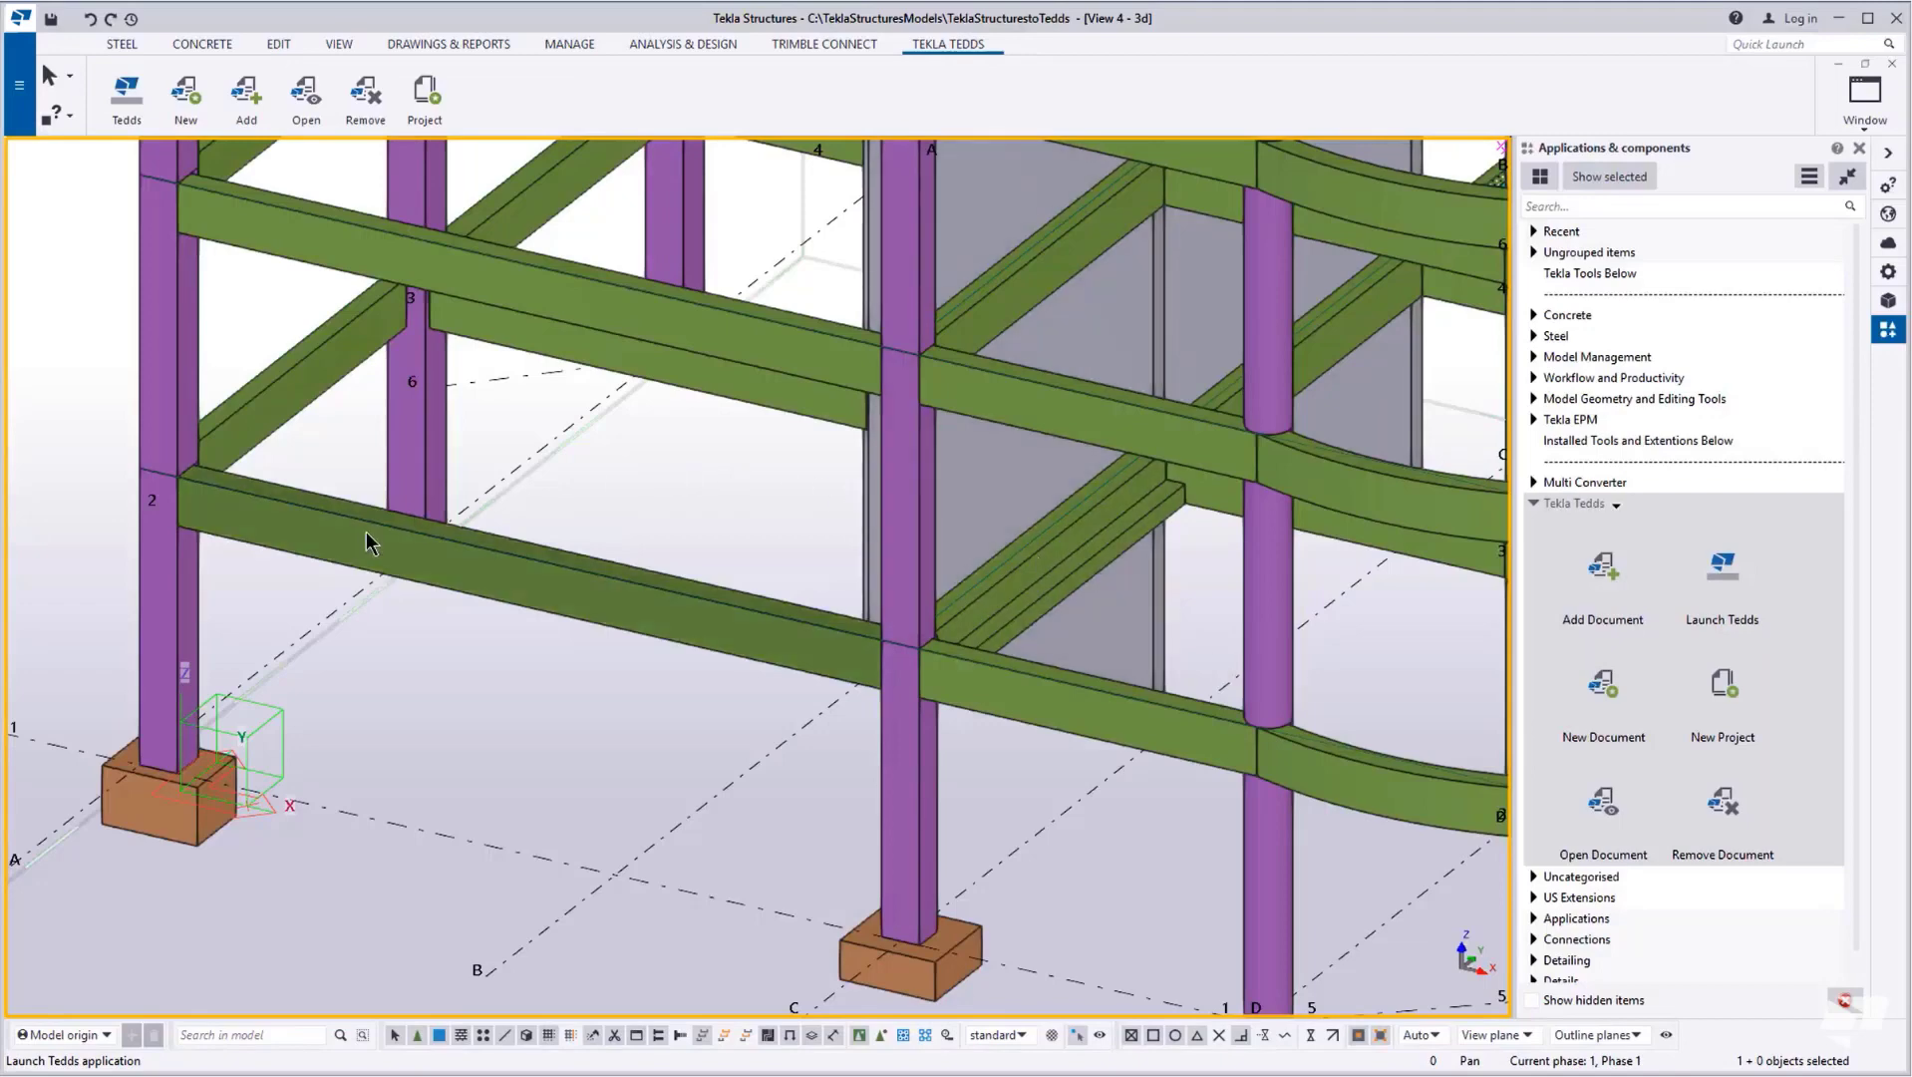
Show the properties of the lowest precast column at grid A/1 and create a new linked Tedds calculation for it
left_click(188, 620)
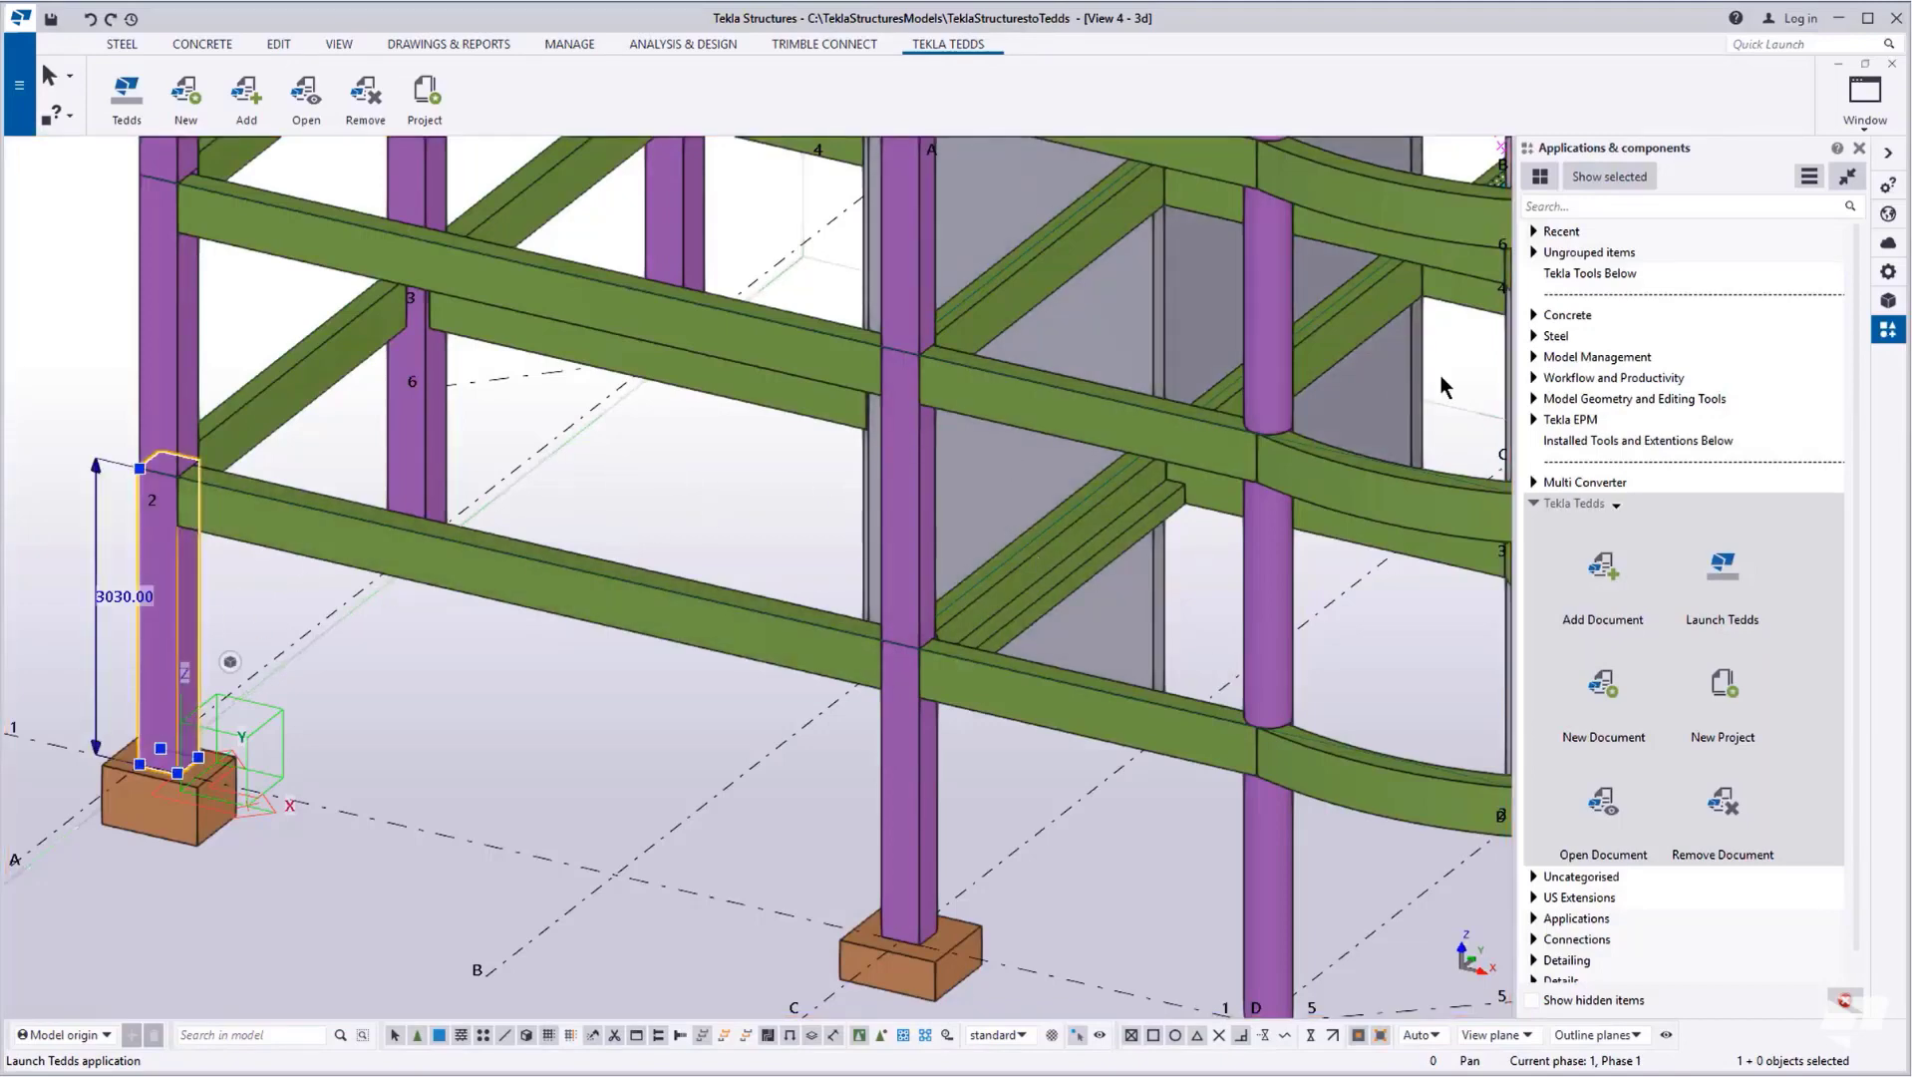
left_click(1887, 275)
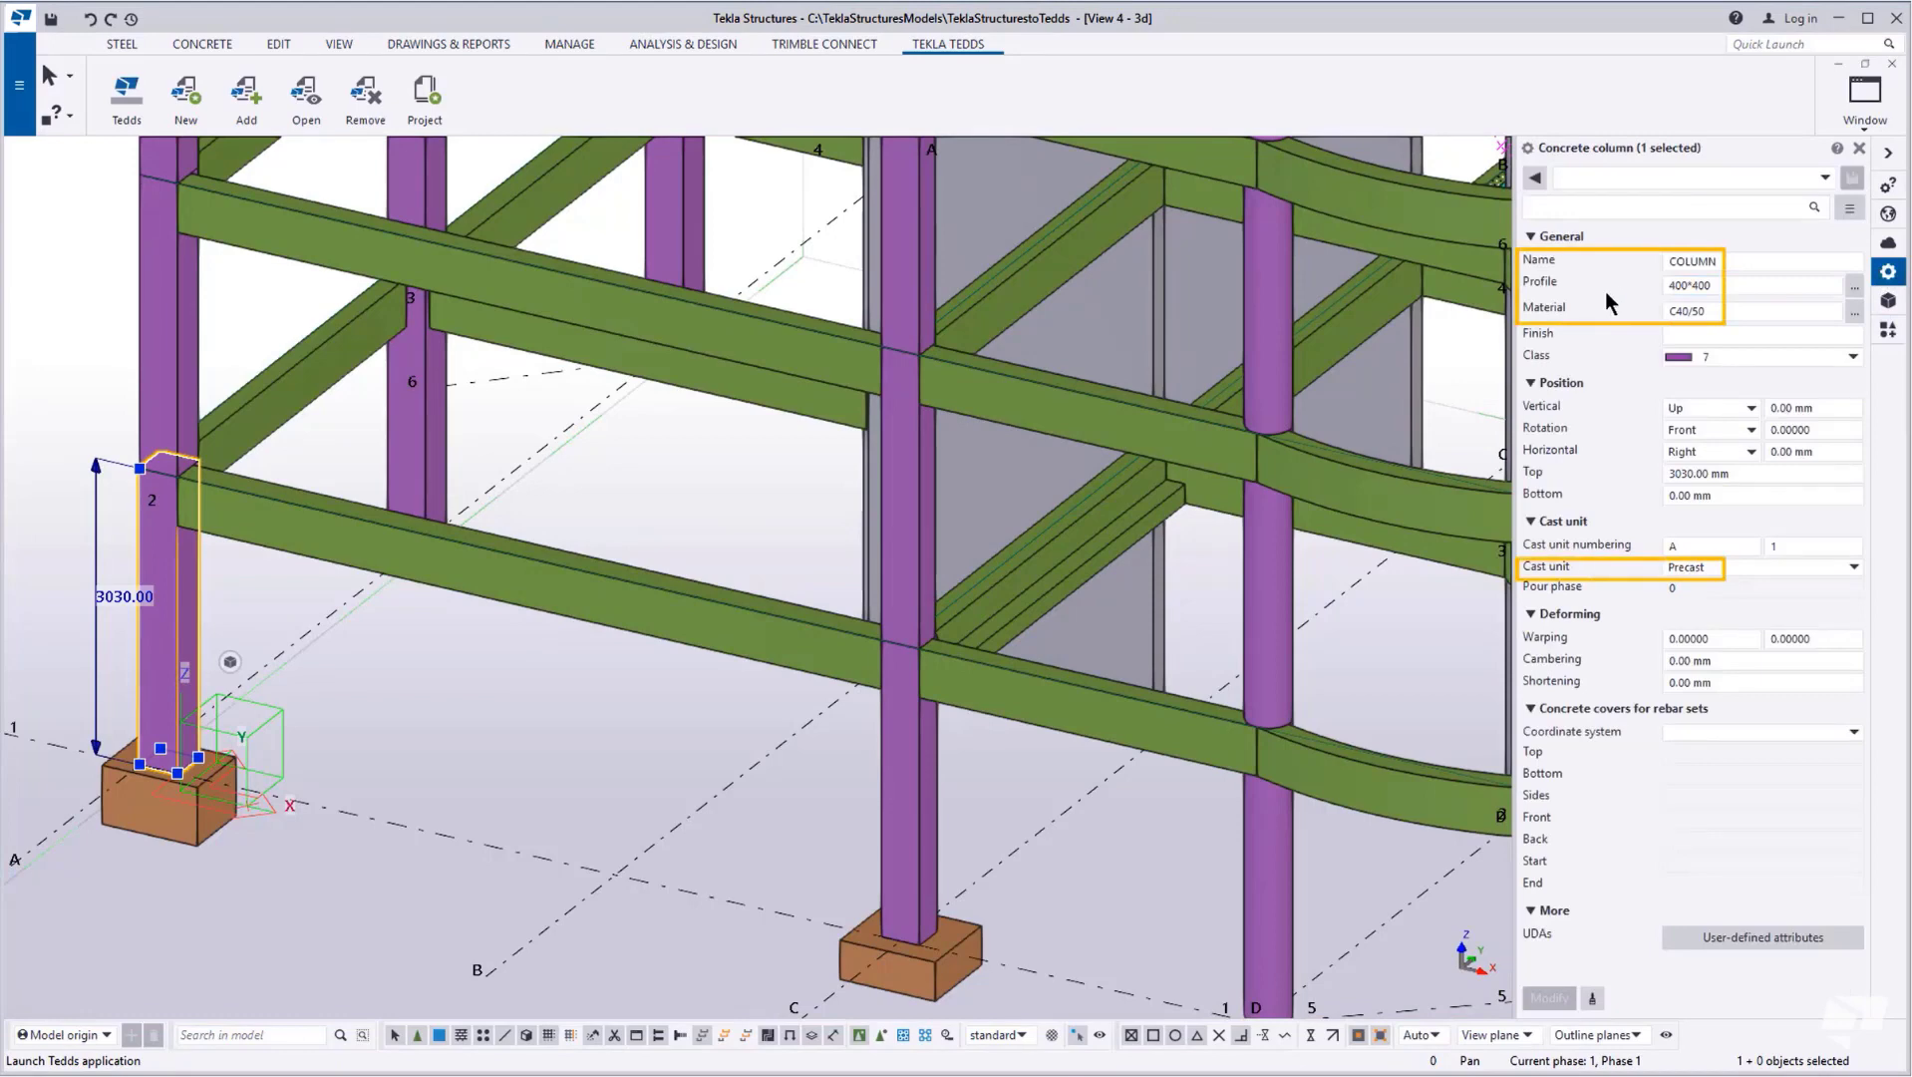
left_click(187, 125)
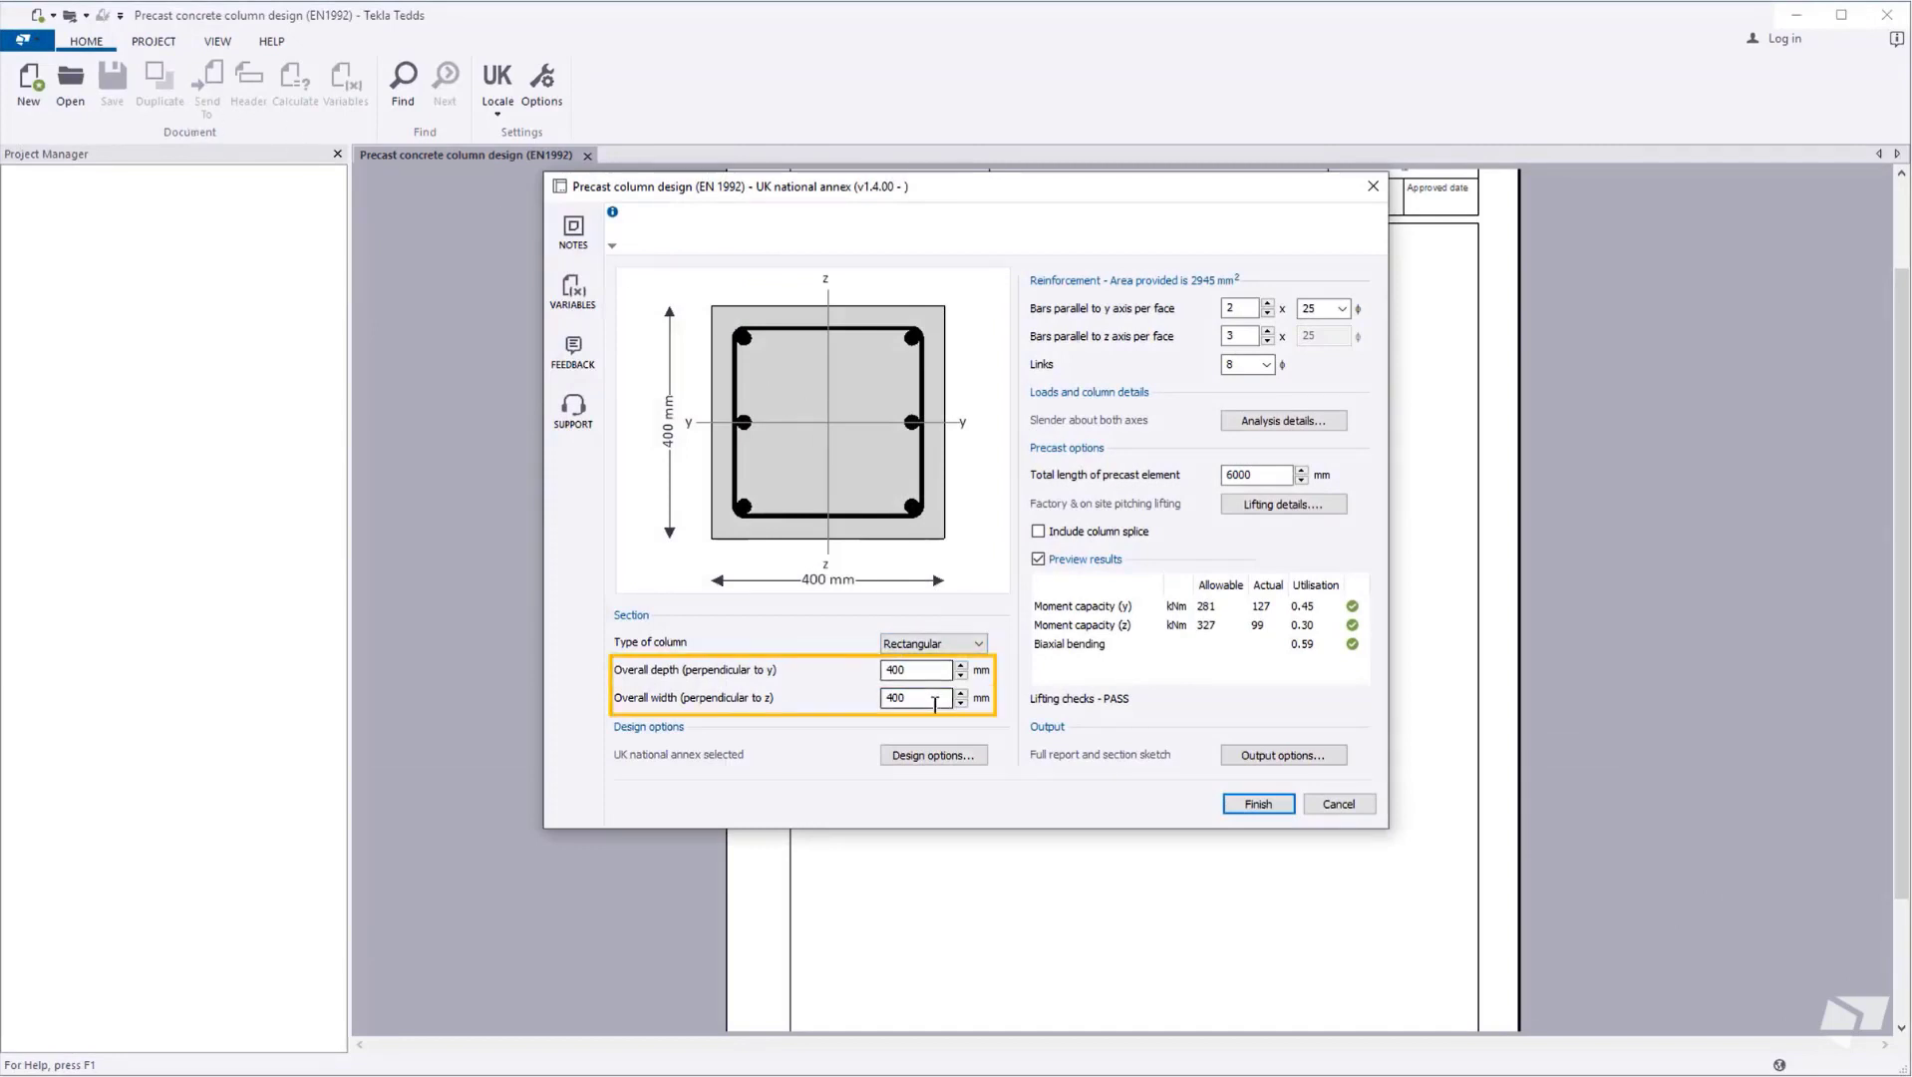
Review the precast column's design options and its analysis details, accepting both unchanged
left_click(966, 755)
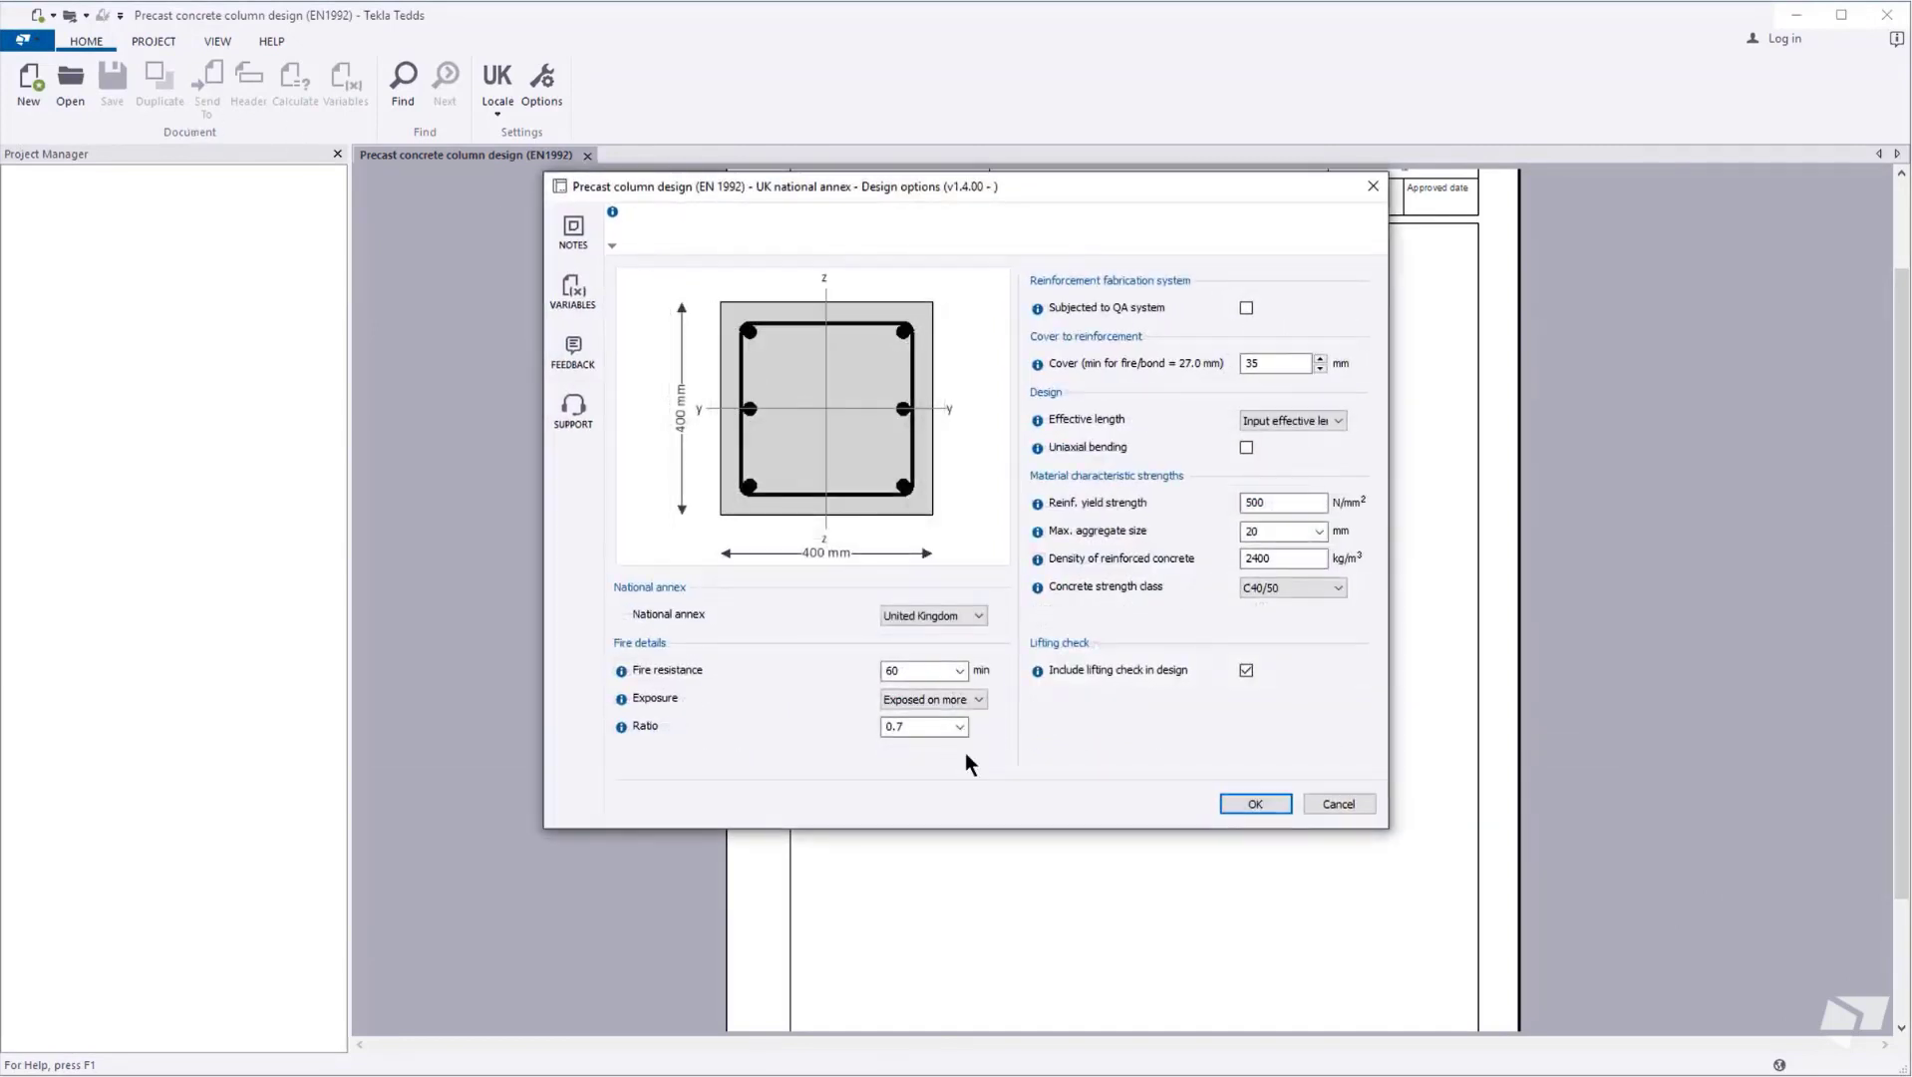
left_click(1274, 805)
left_click(1259, 420)
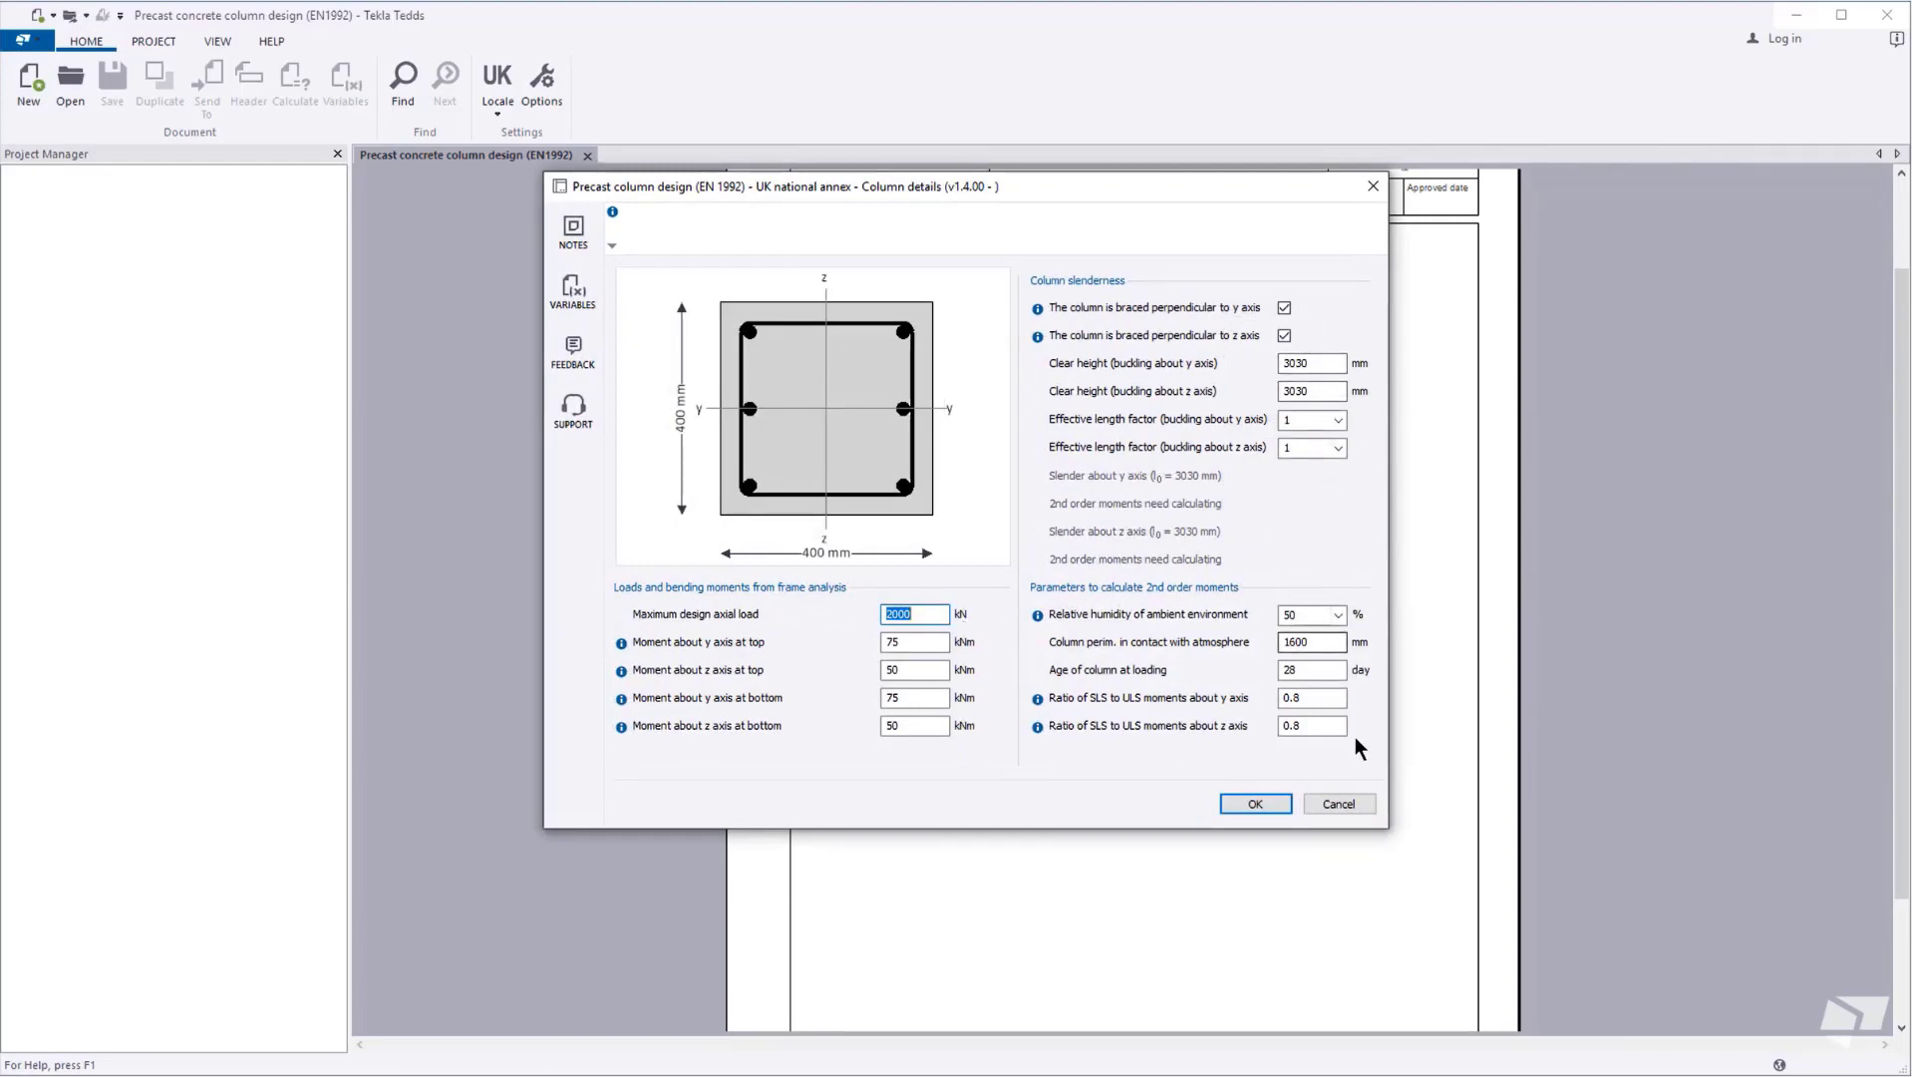
left_click(1283, 803)
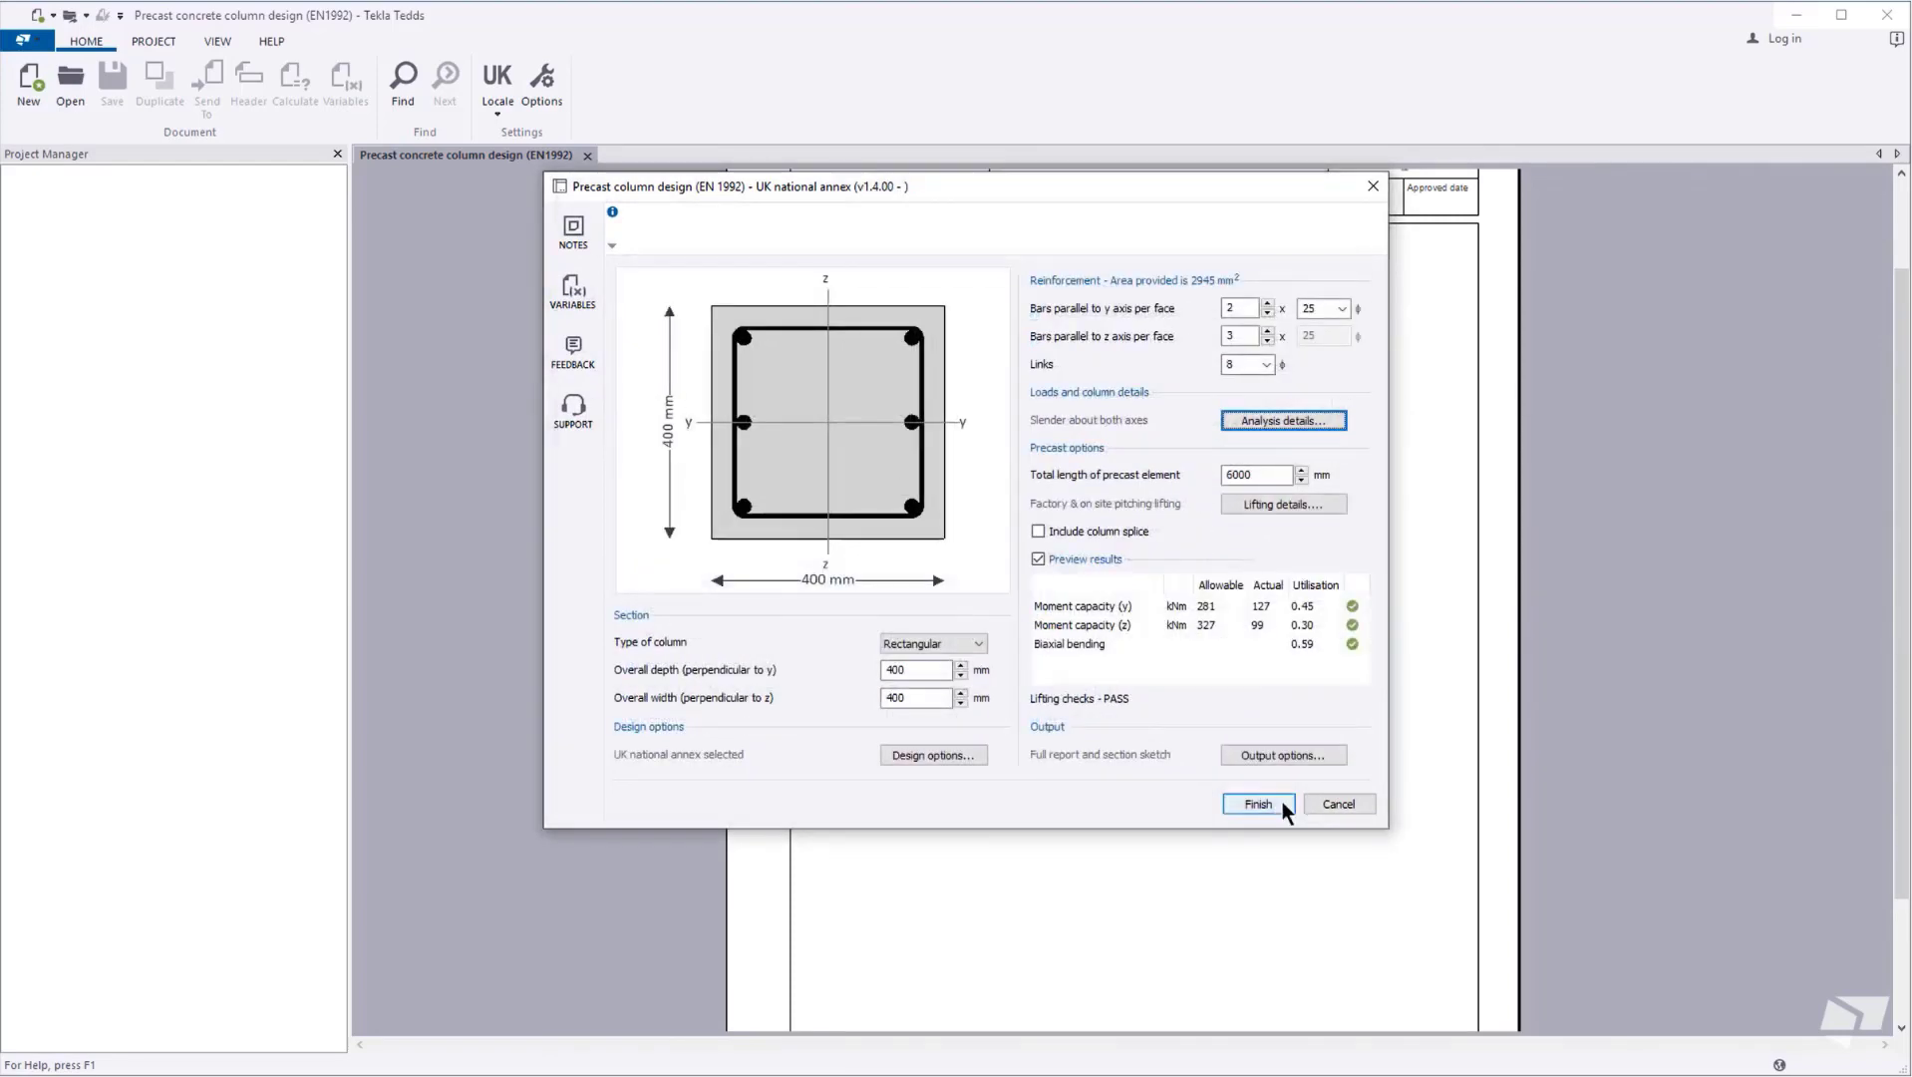
Finish the column calculation and save it as "A_1 Precast concrete column design (EN1992).ted" in Linked Tedds Calculations
left_click(1283, 803)
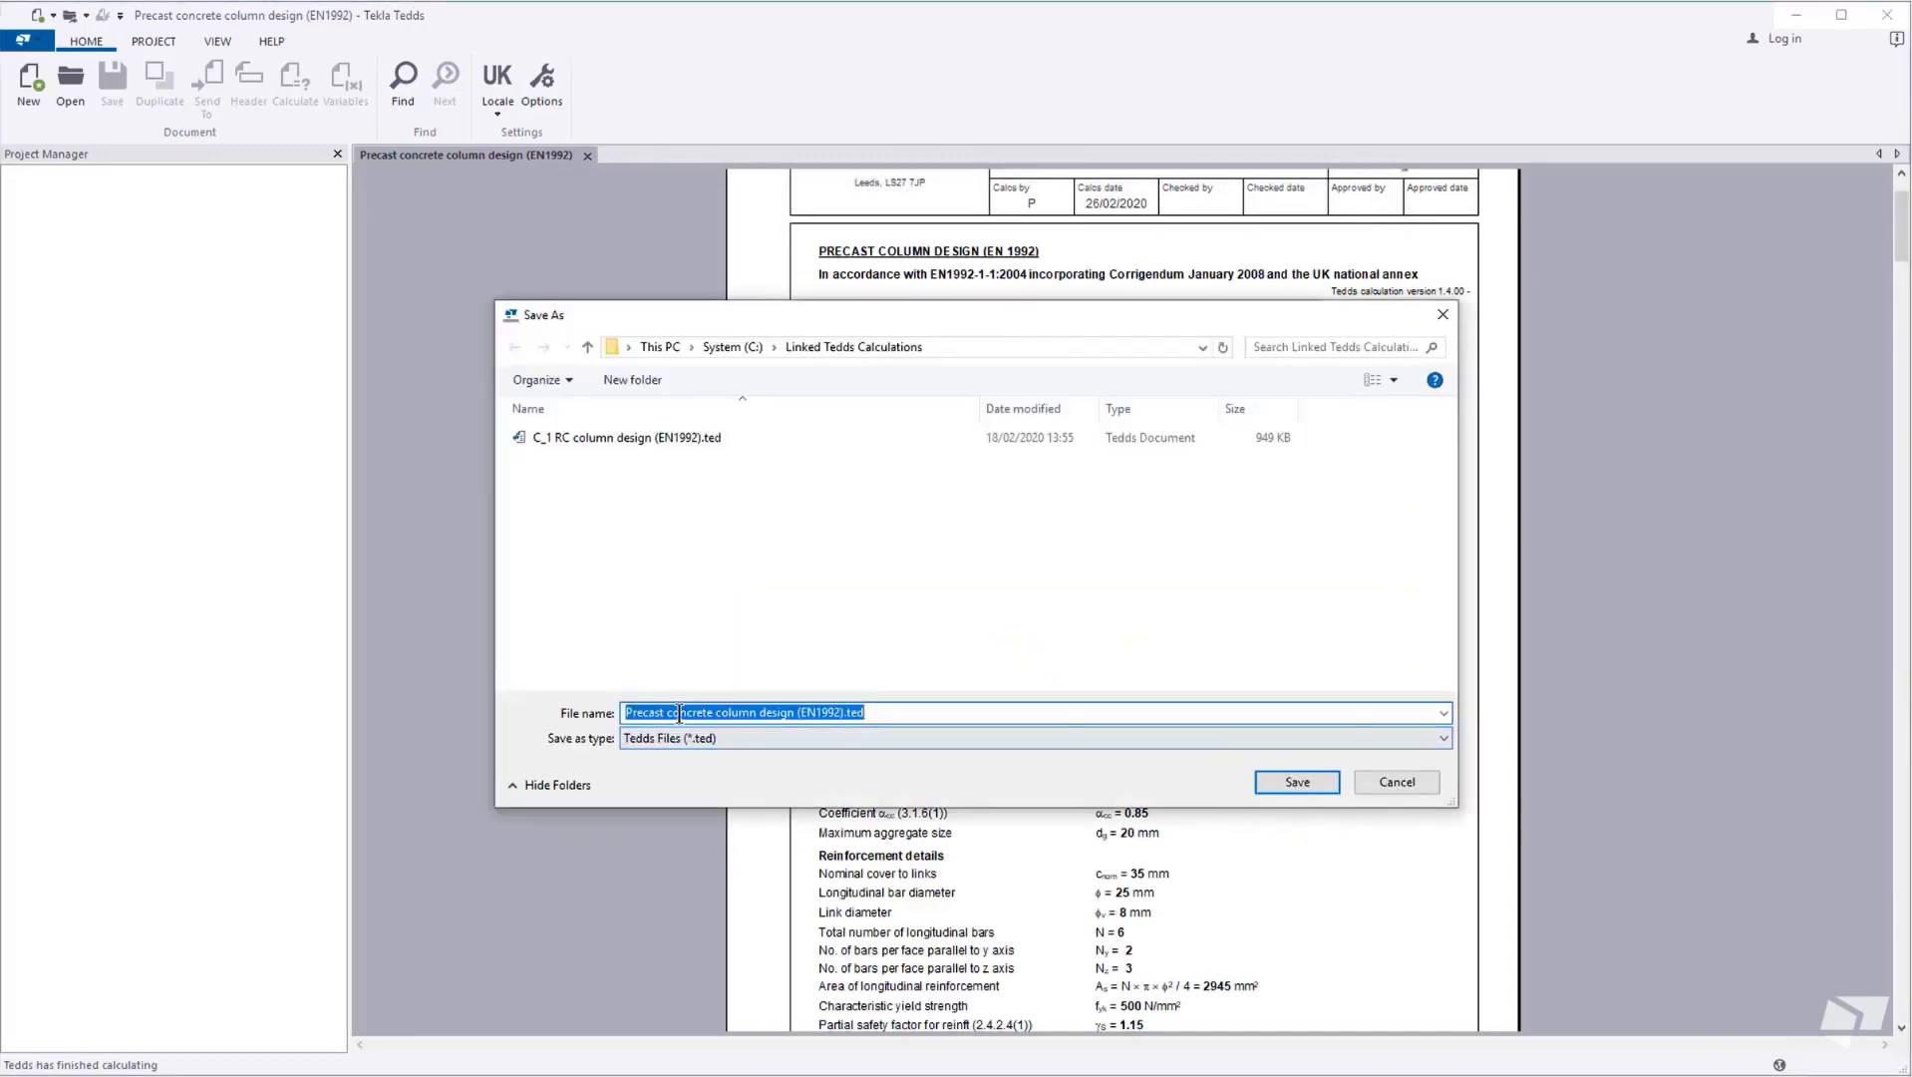
left_click(626, 711)
type("A_1")
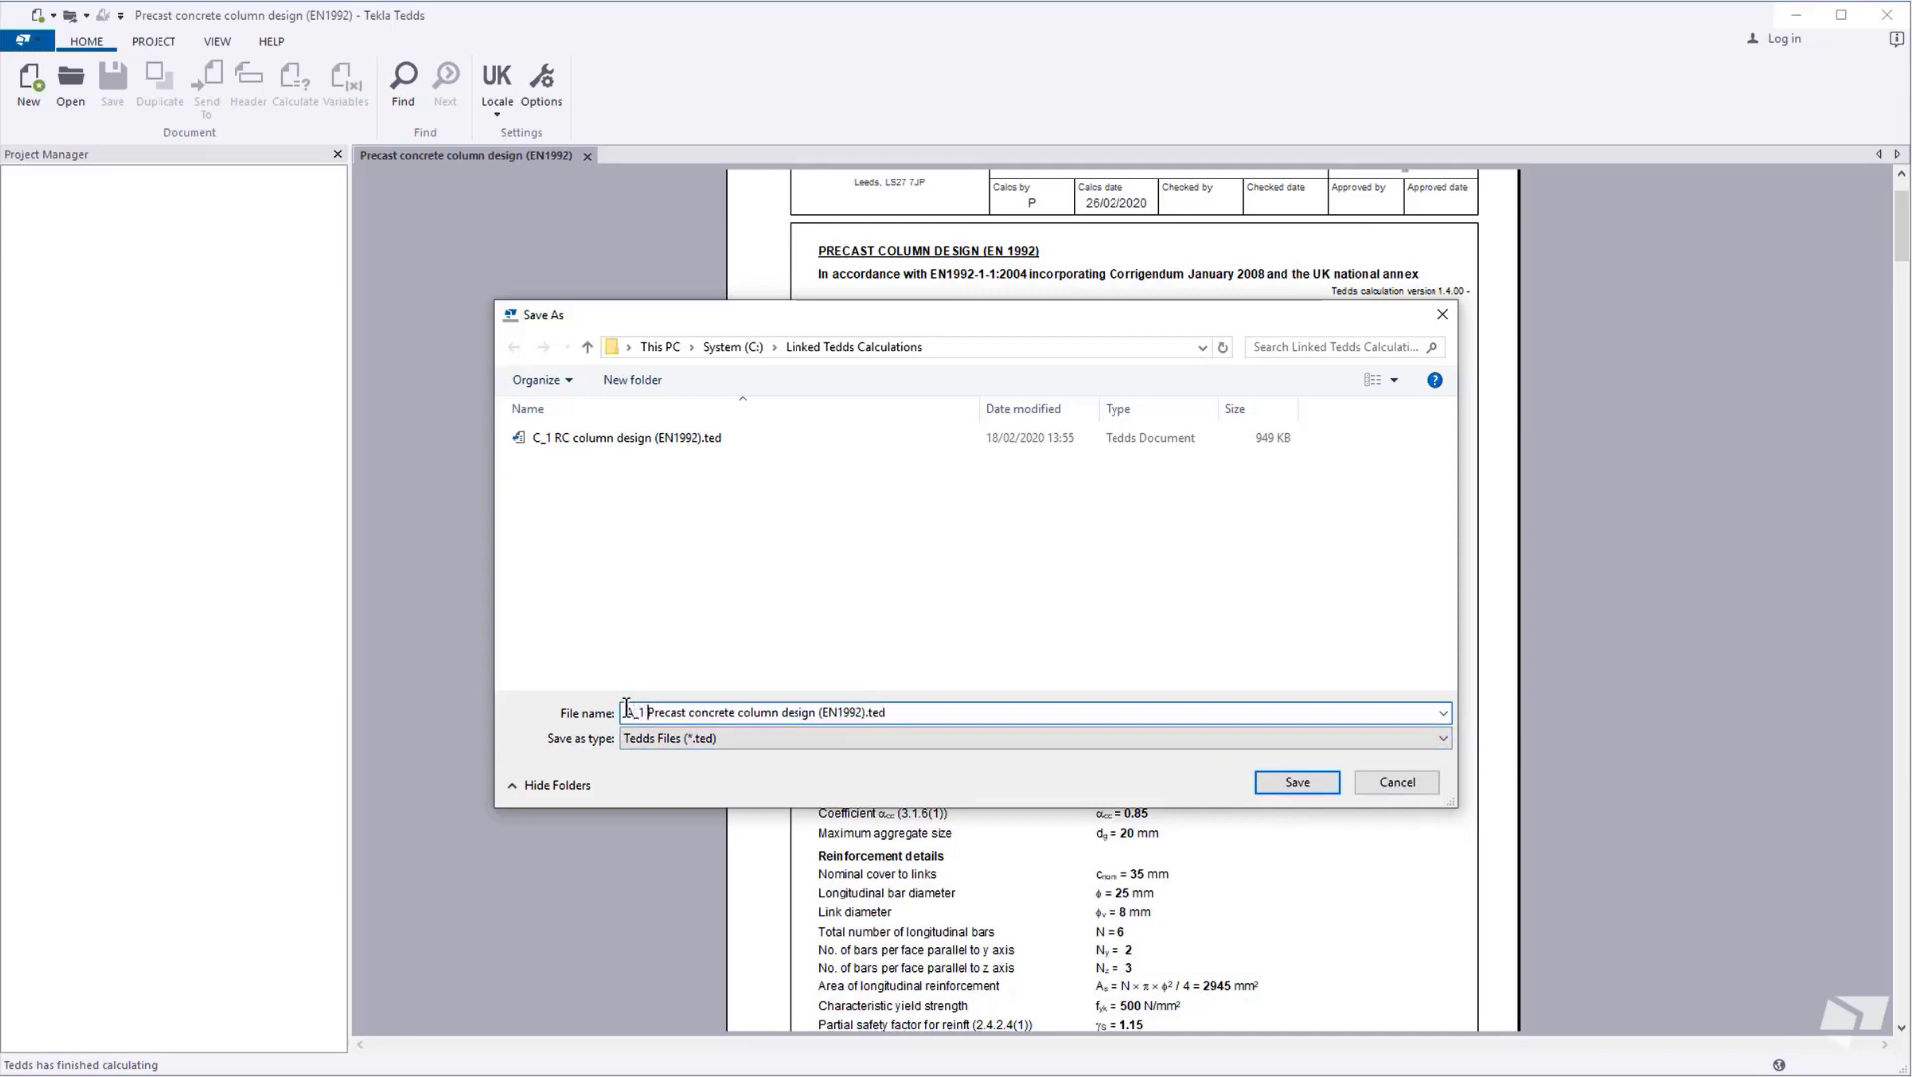
left_click(1311, 784)
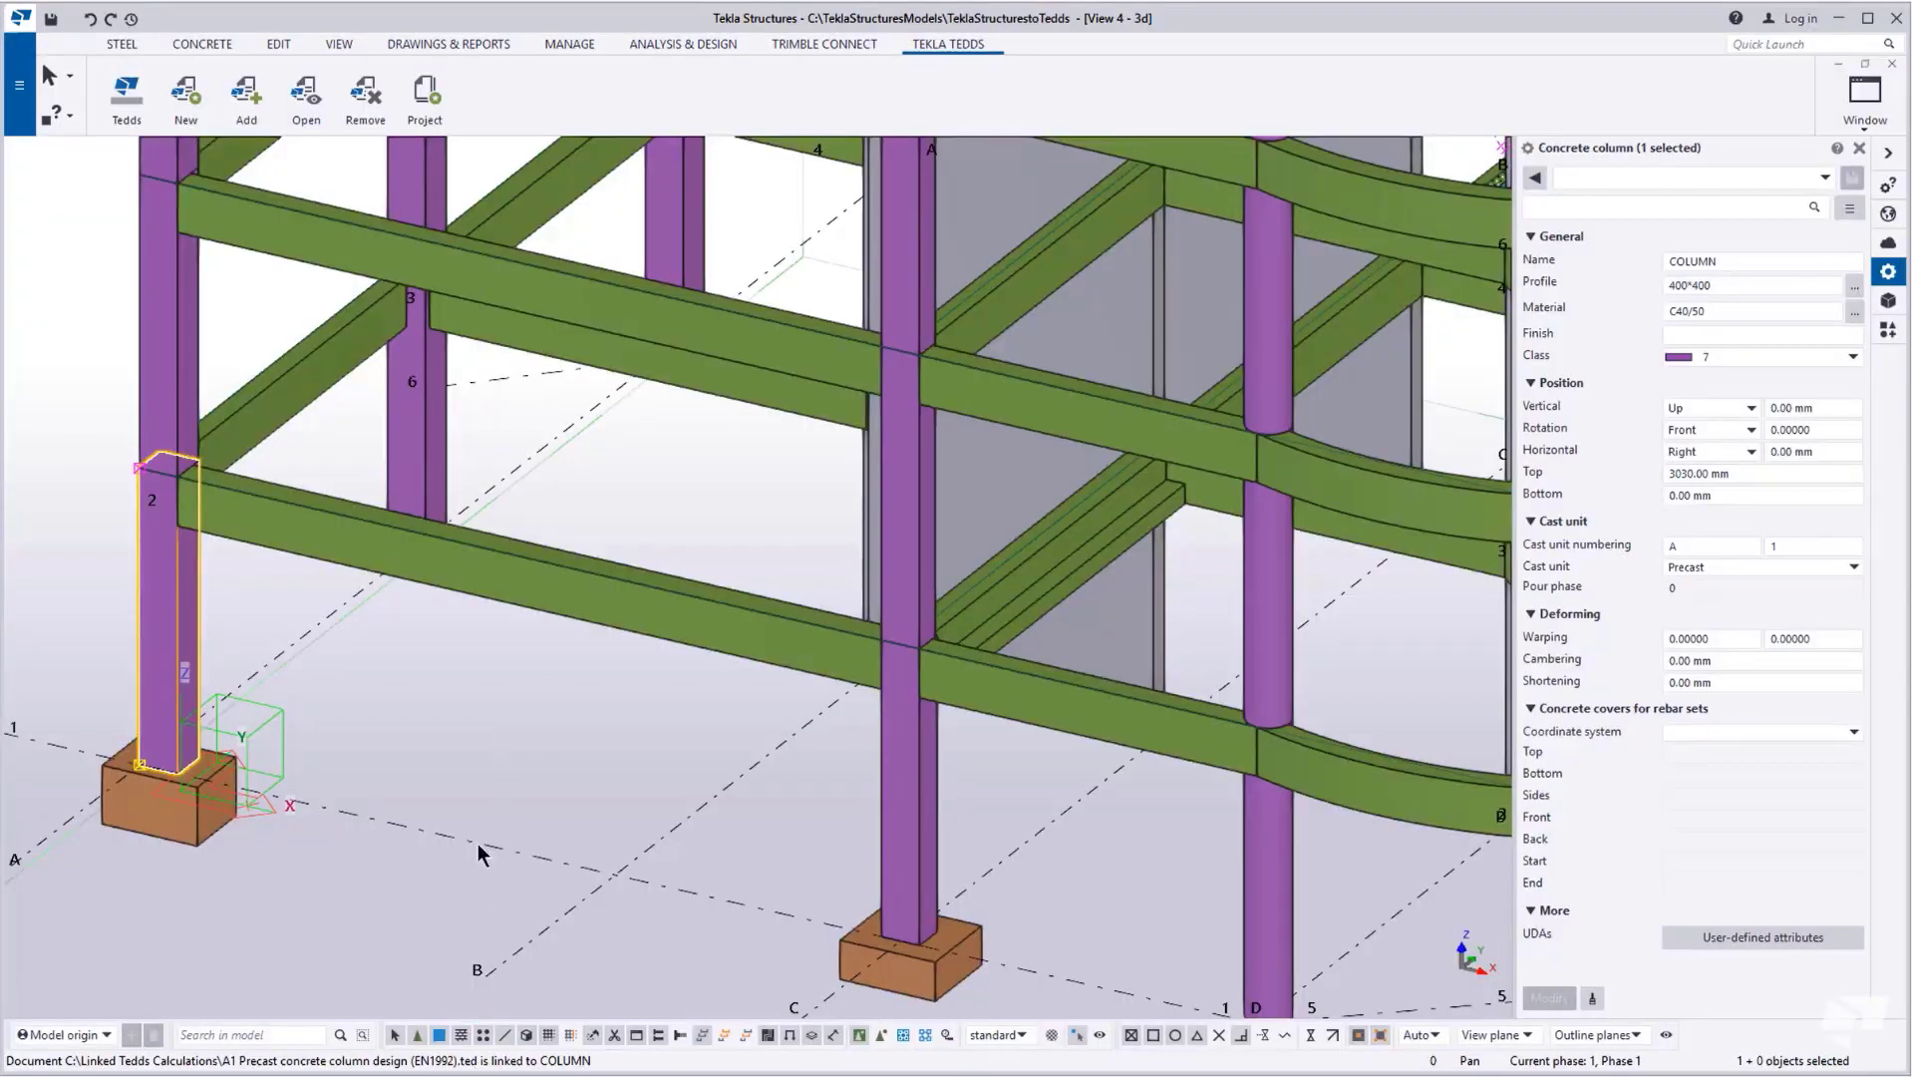
left_click(479, 747)
left_click(1019, 610)
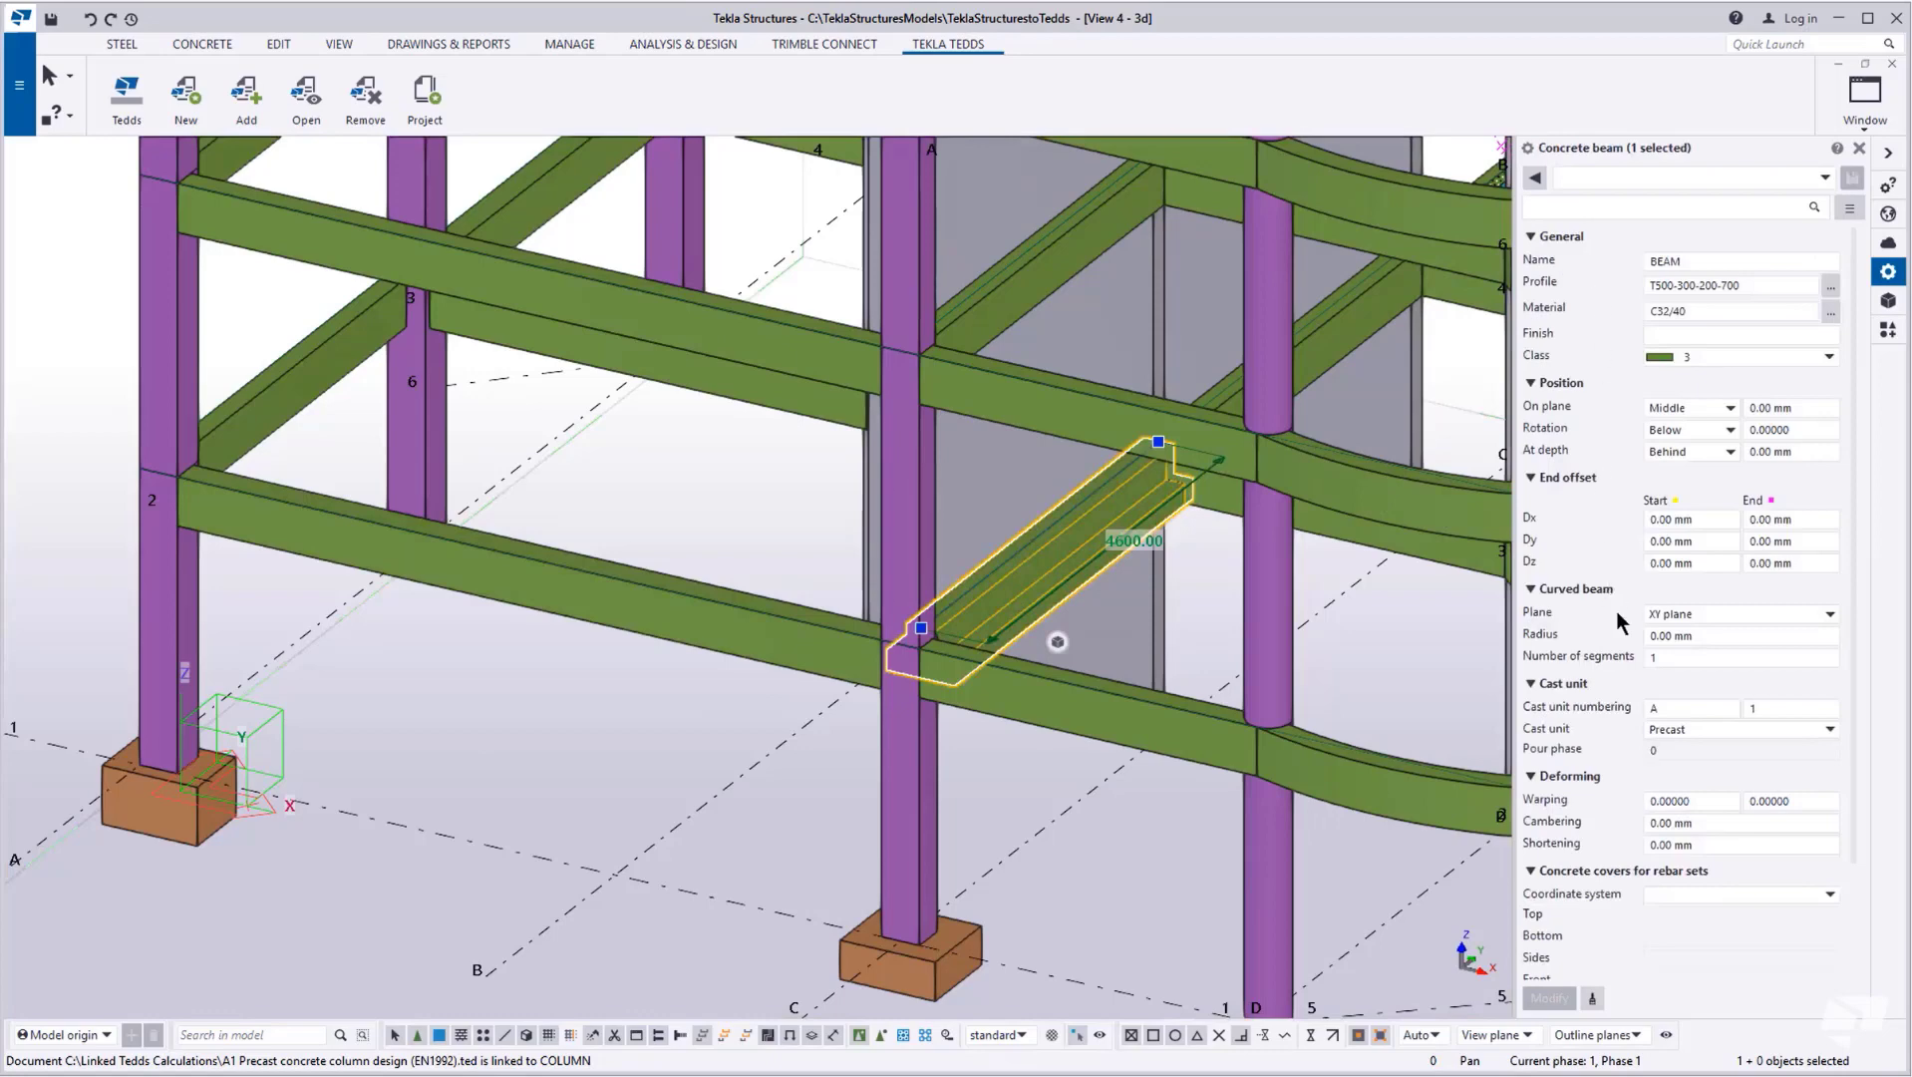
left_click(186, 110)
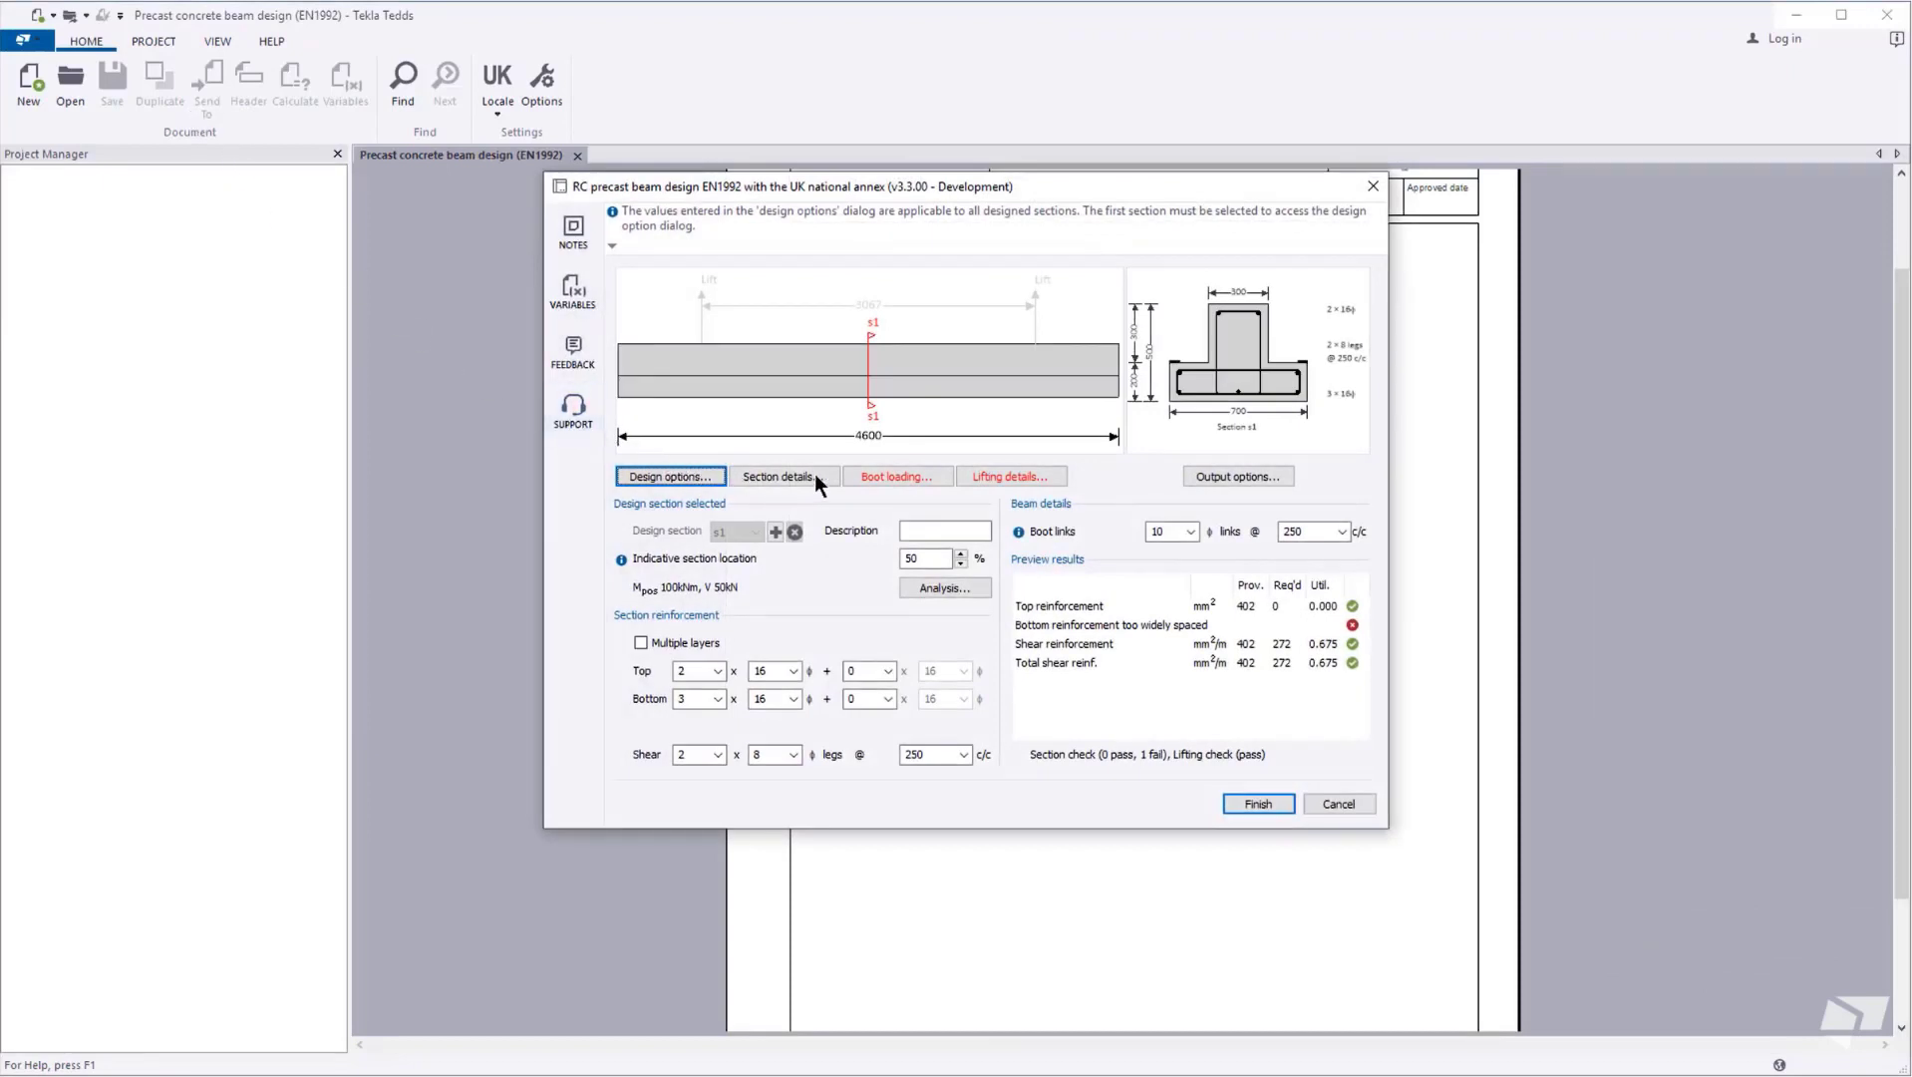
Review the beam's section details, set the number of bottom reinforcement bars to 4, and finish the calculation
left_click(815, 476)
left_click(1243, 773)
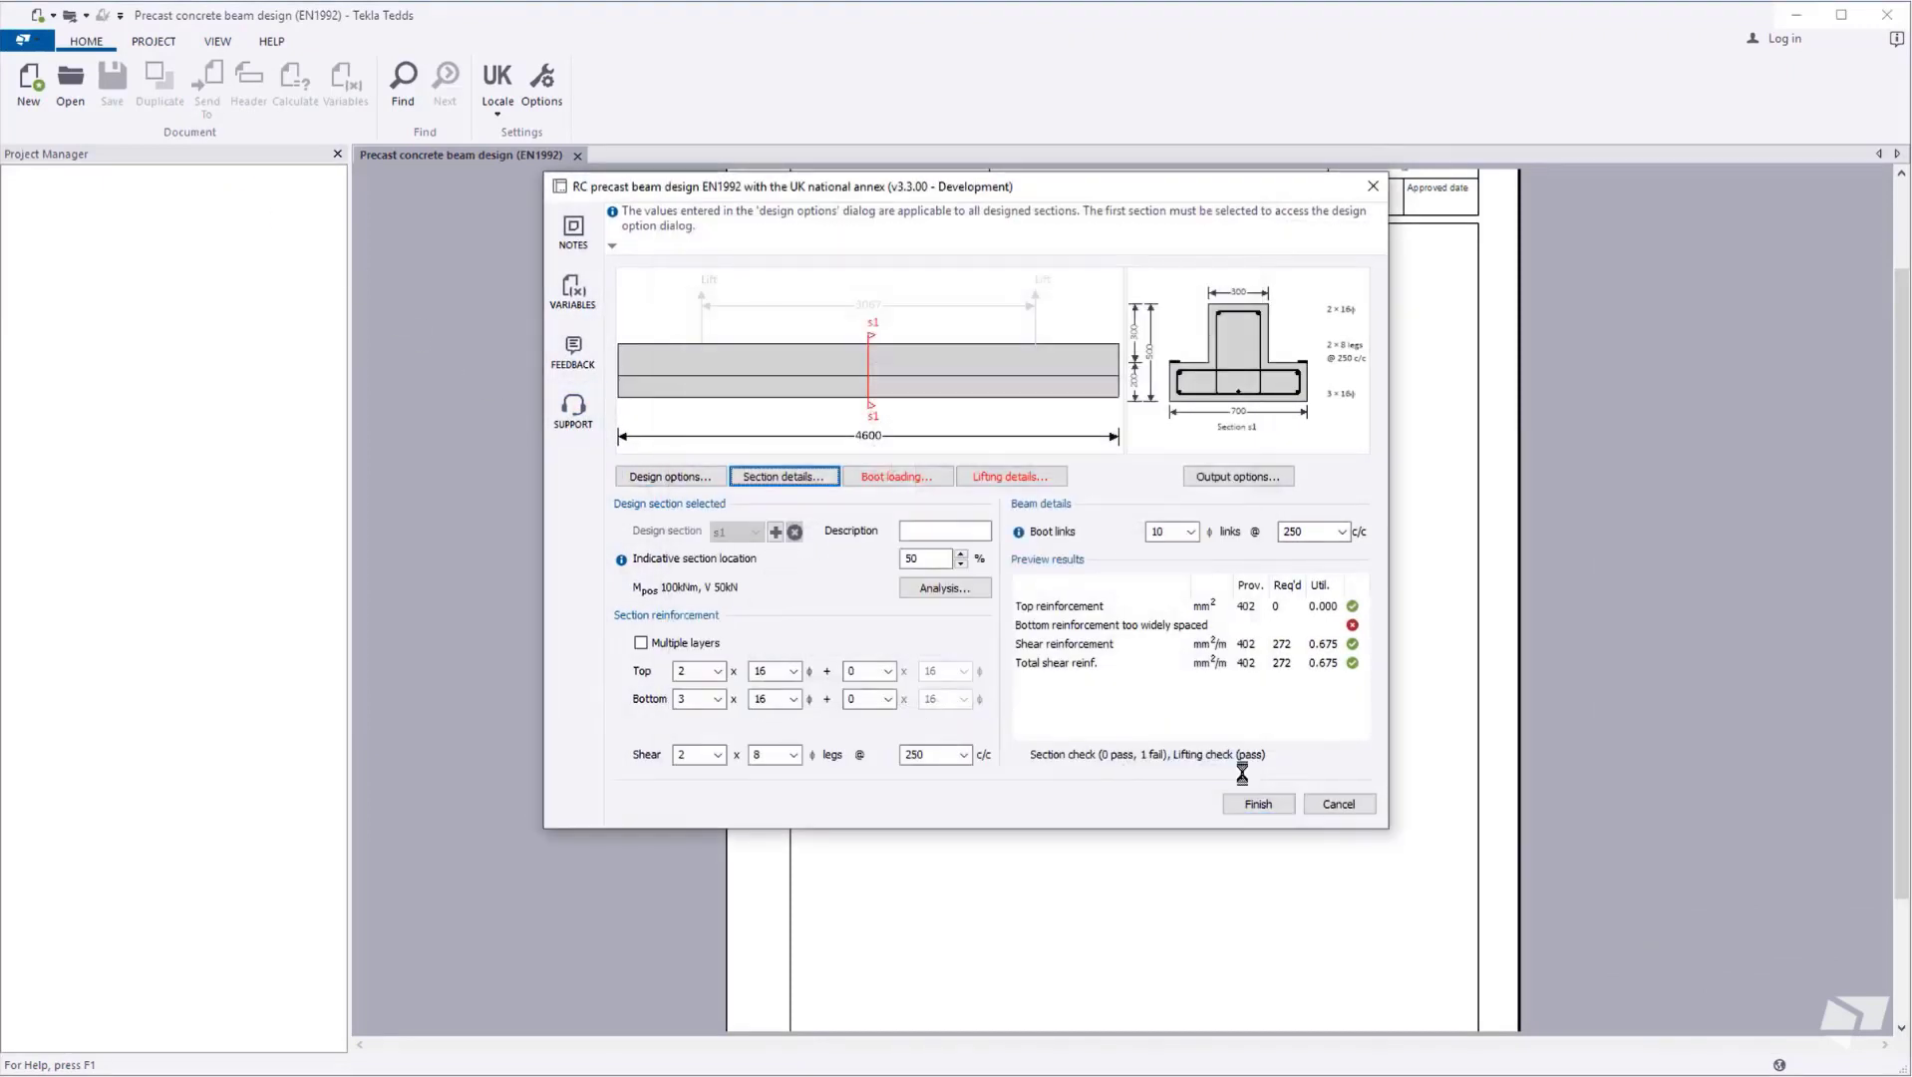
left_click(717, 699)
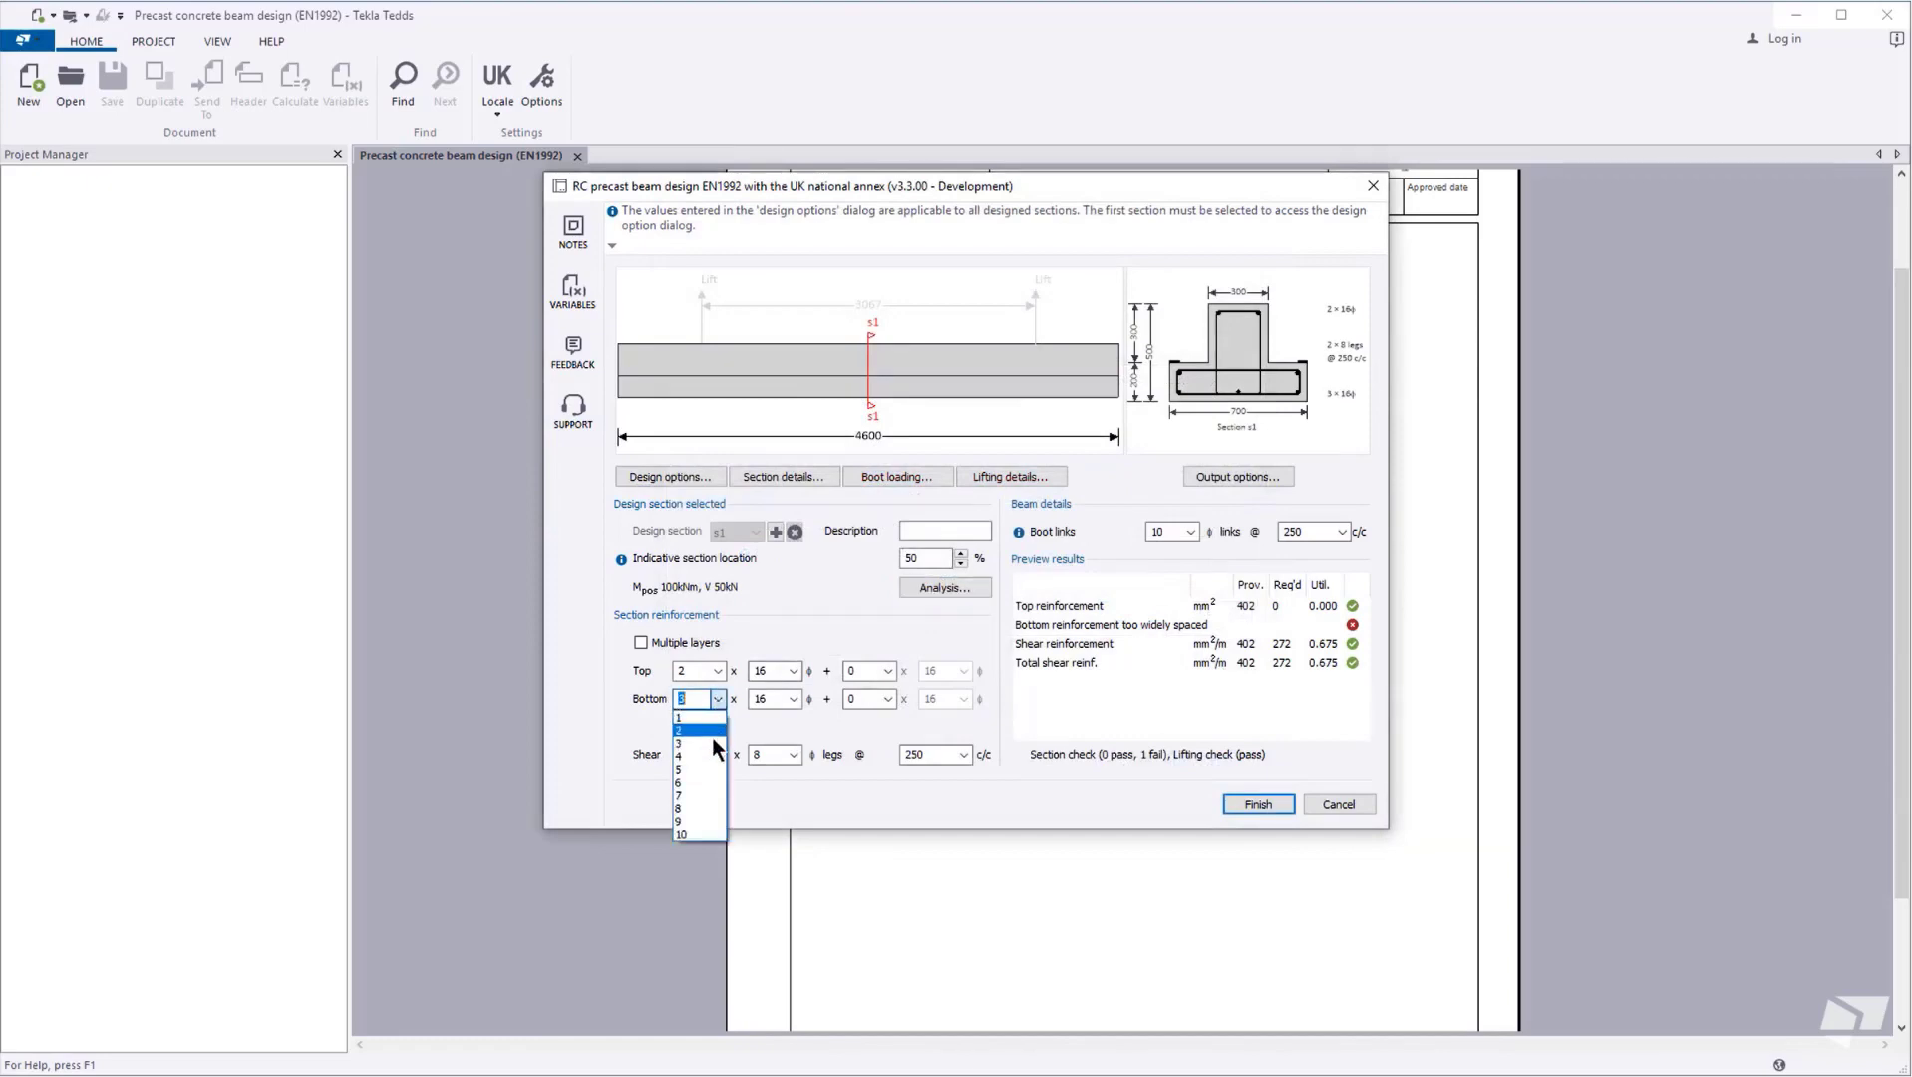
left_click(703, 756)
left_click(1258, 804)
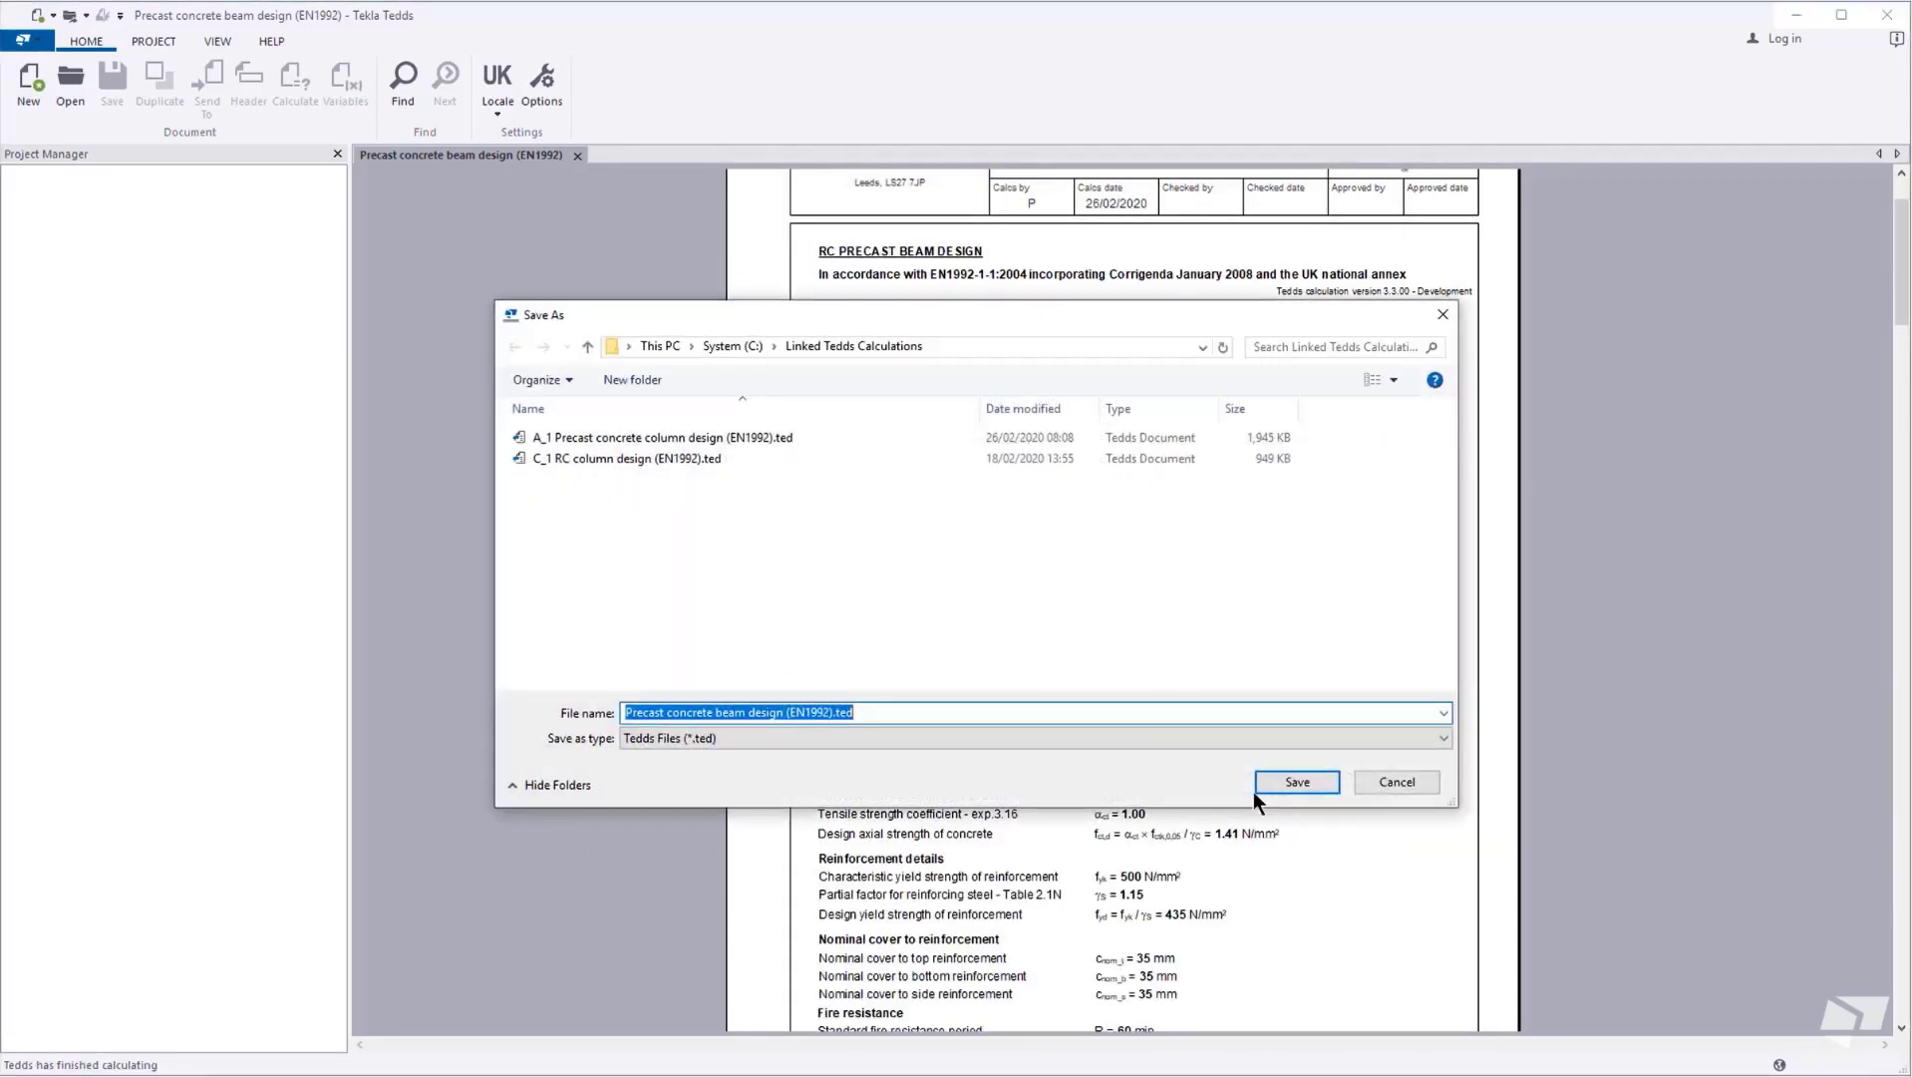
Save the beam calculation as "C1-2 Precast concrete beam design (EN1992).ted"
left_click(626, 714)
type("C1-2")
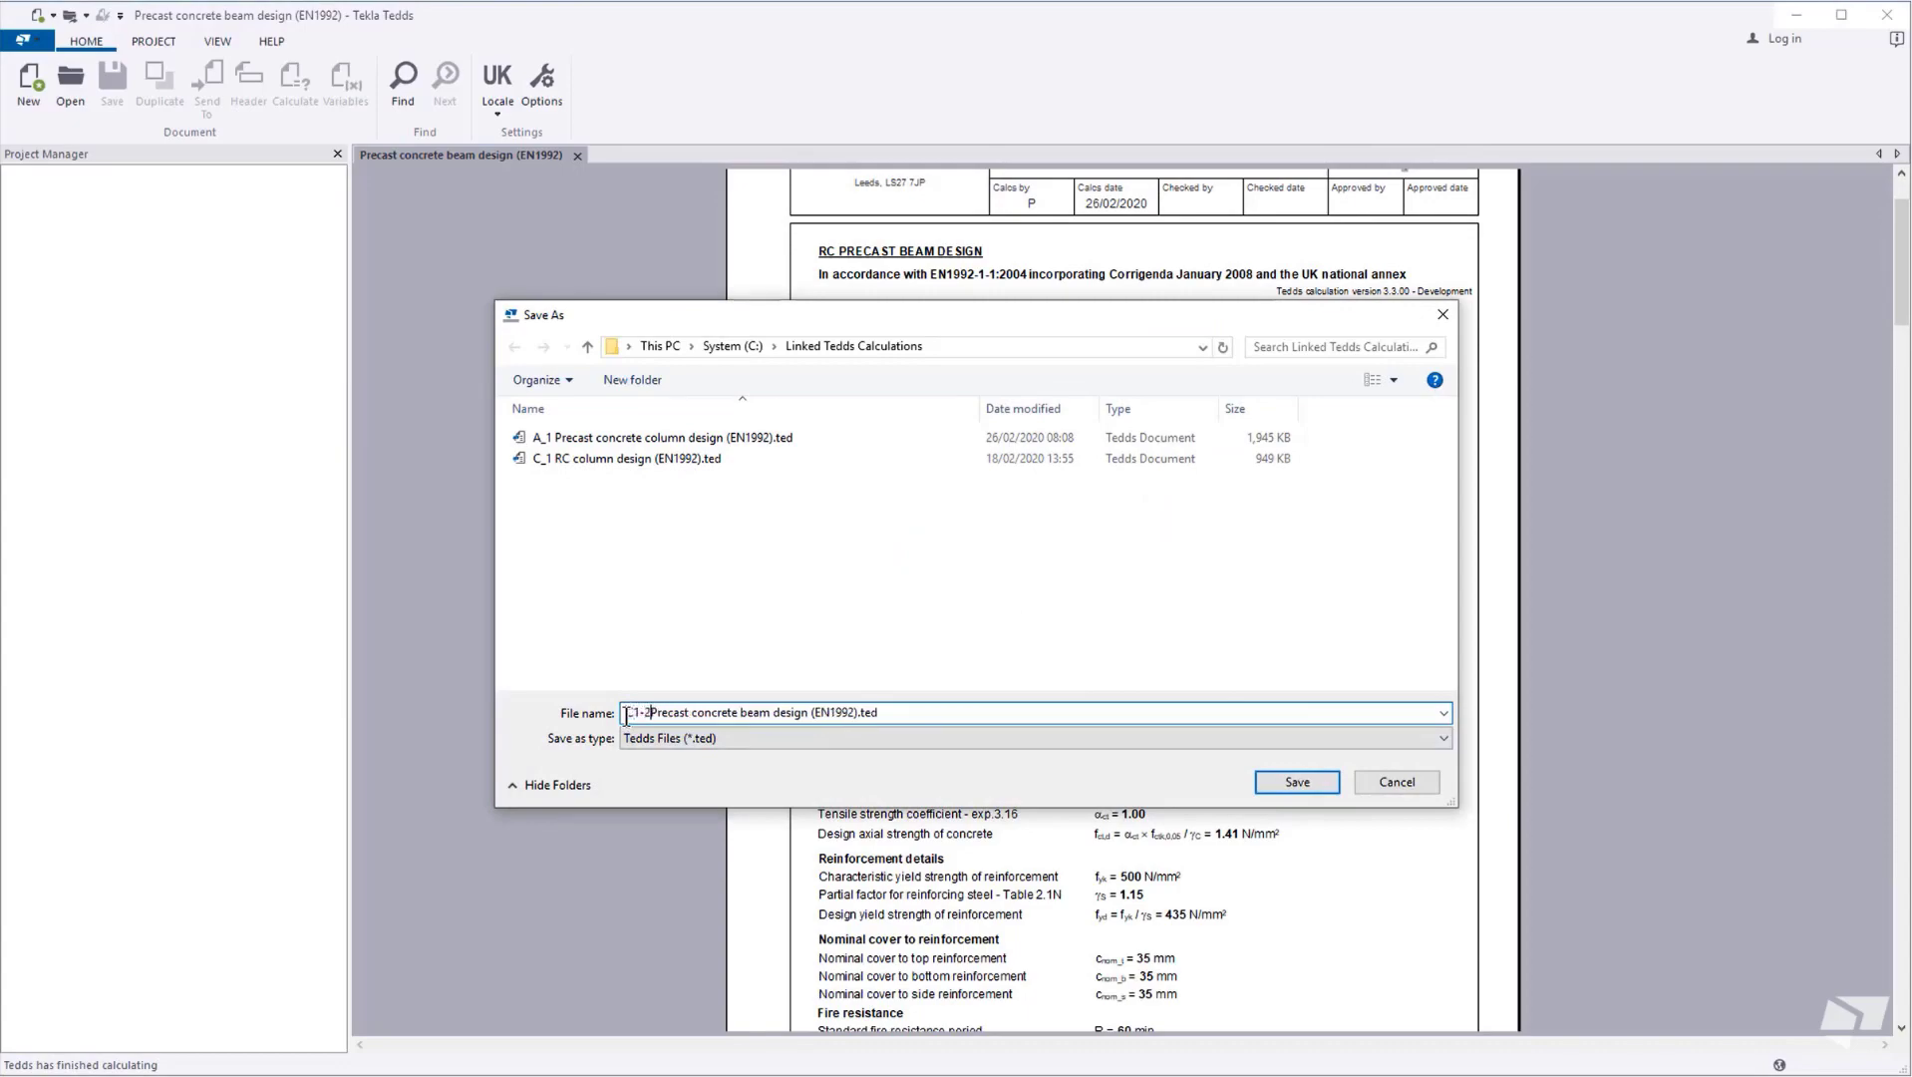
left_click(1297, 782)
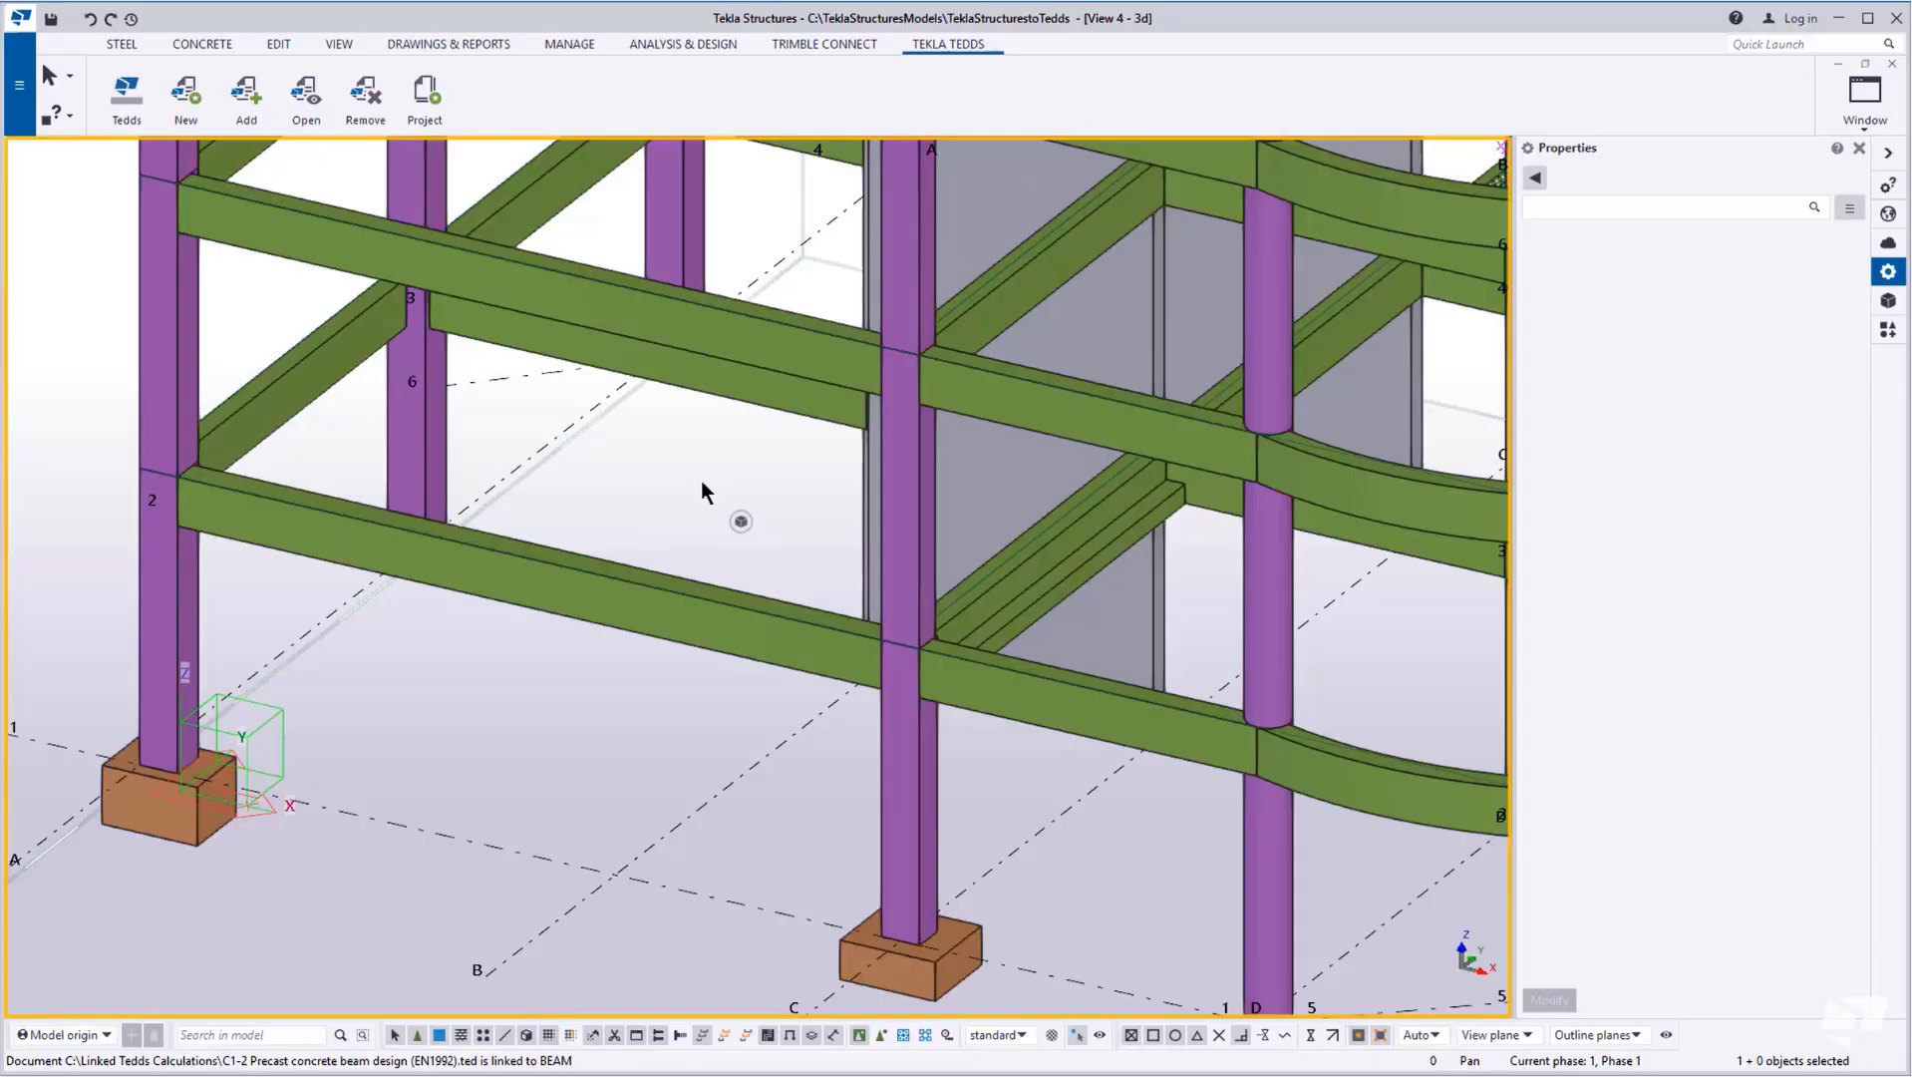
Link the existing document "C_1 RC column design (EN1992).ted" to the lowest cast-in-place column at grid C/1
left_click(908, 760)
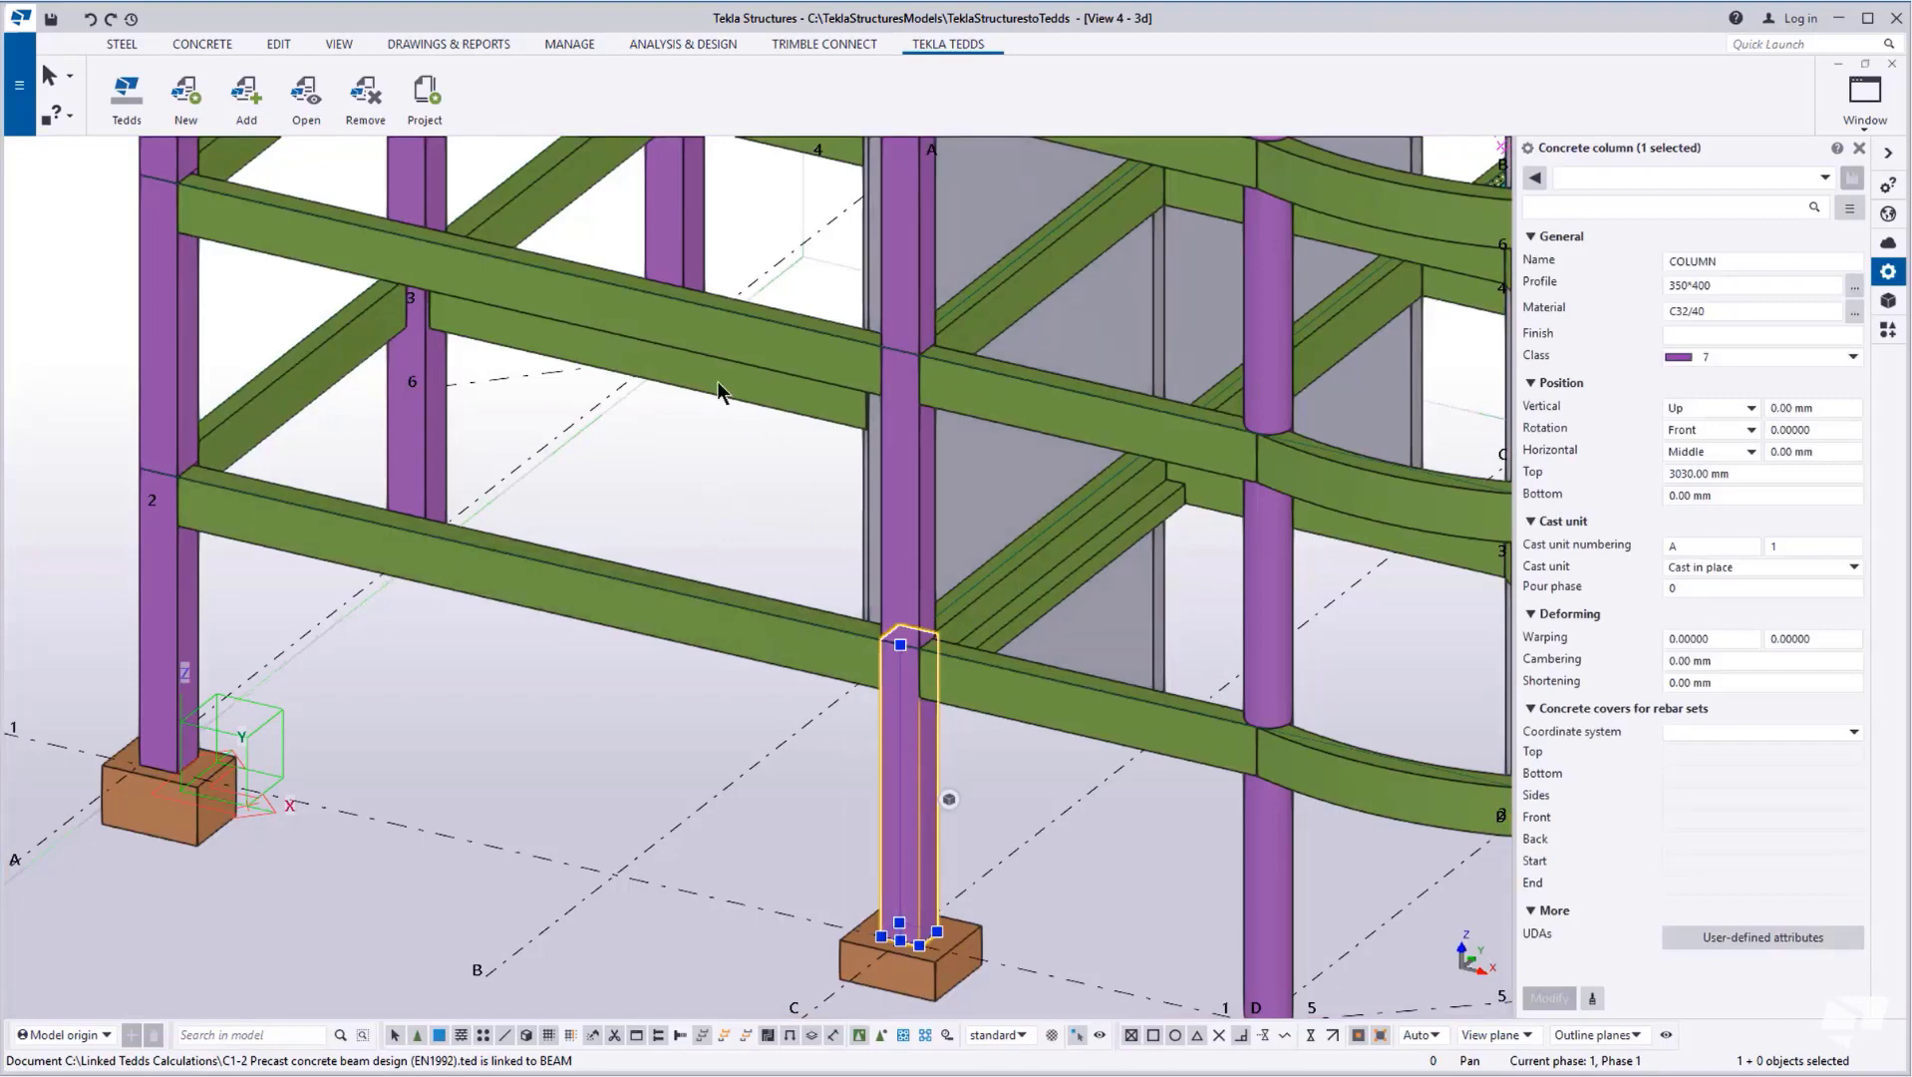
left_click(251, 126)
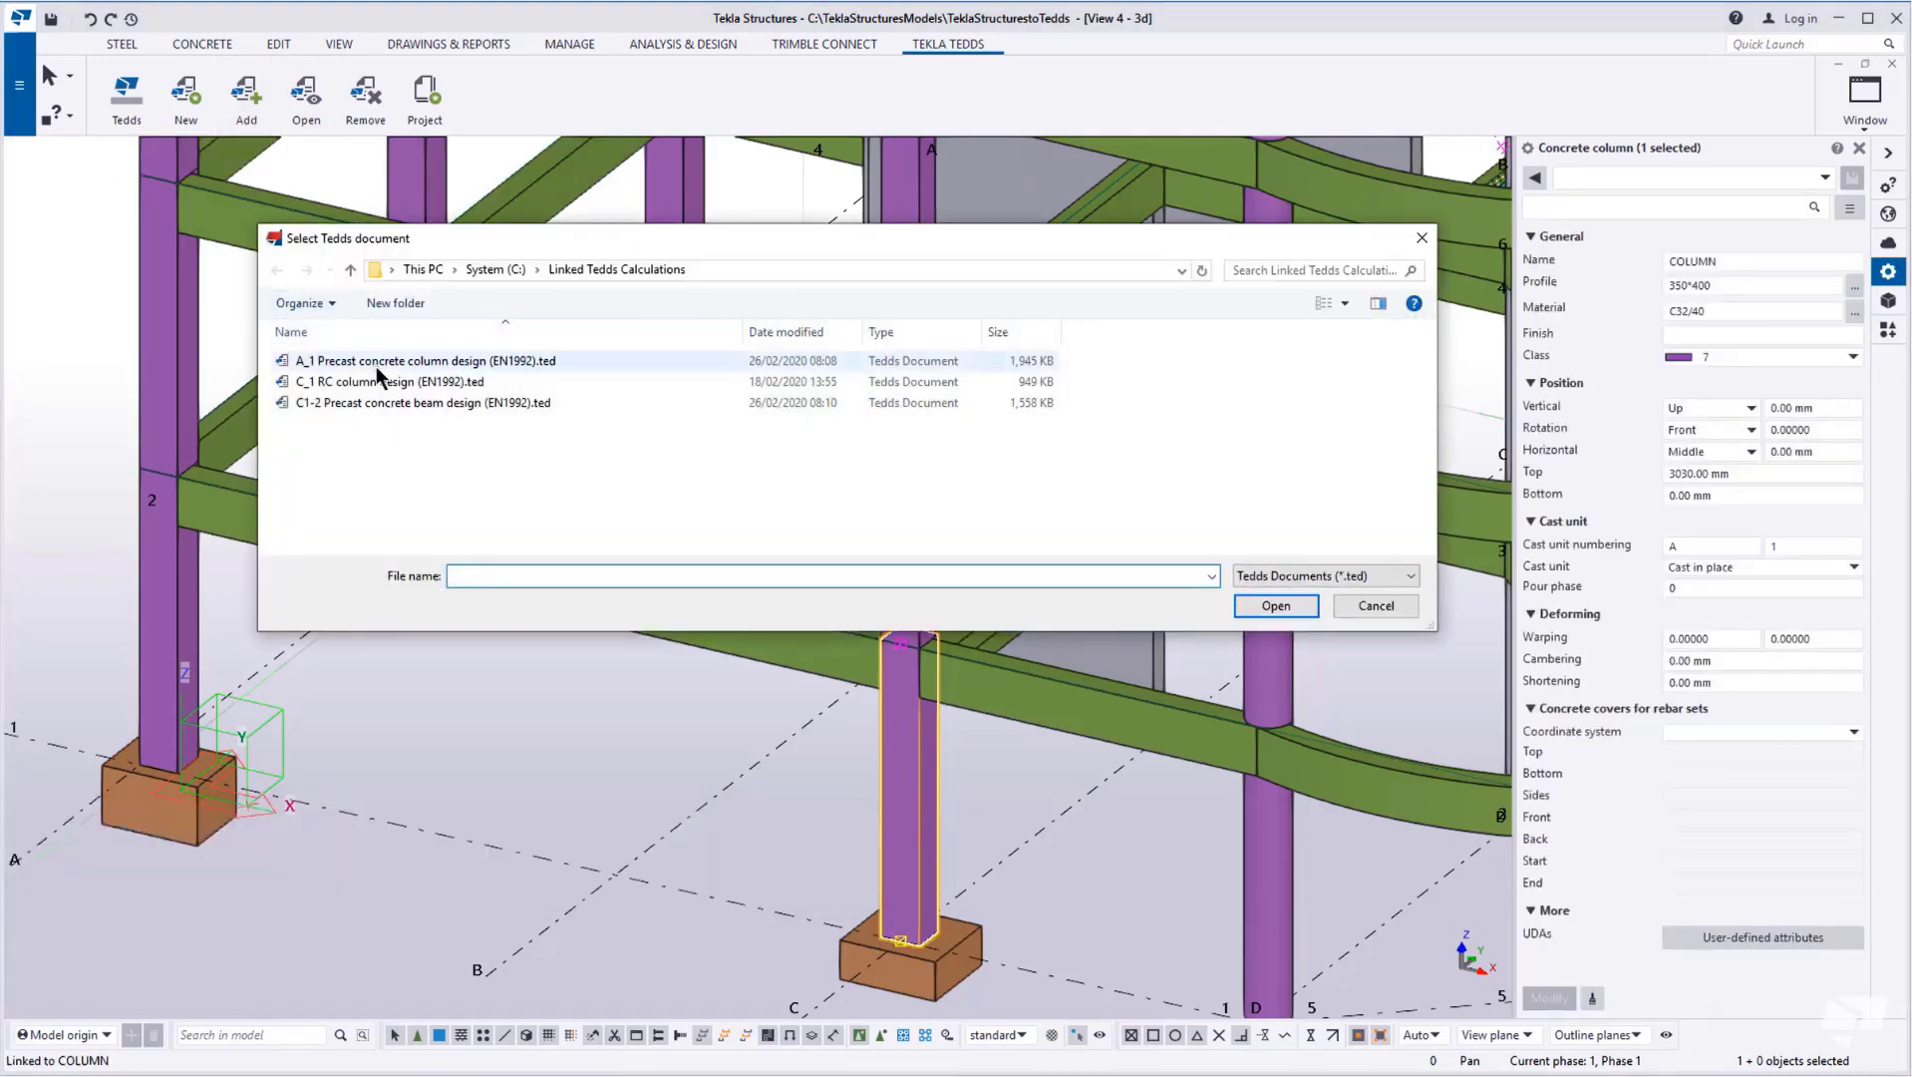
left_click(413, 384)
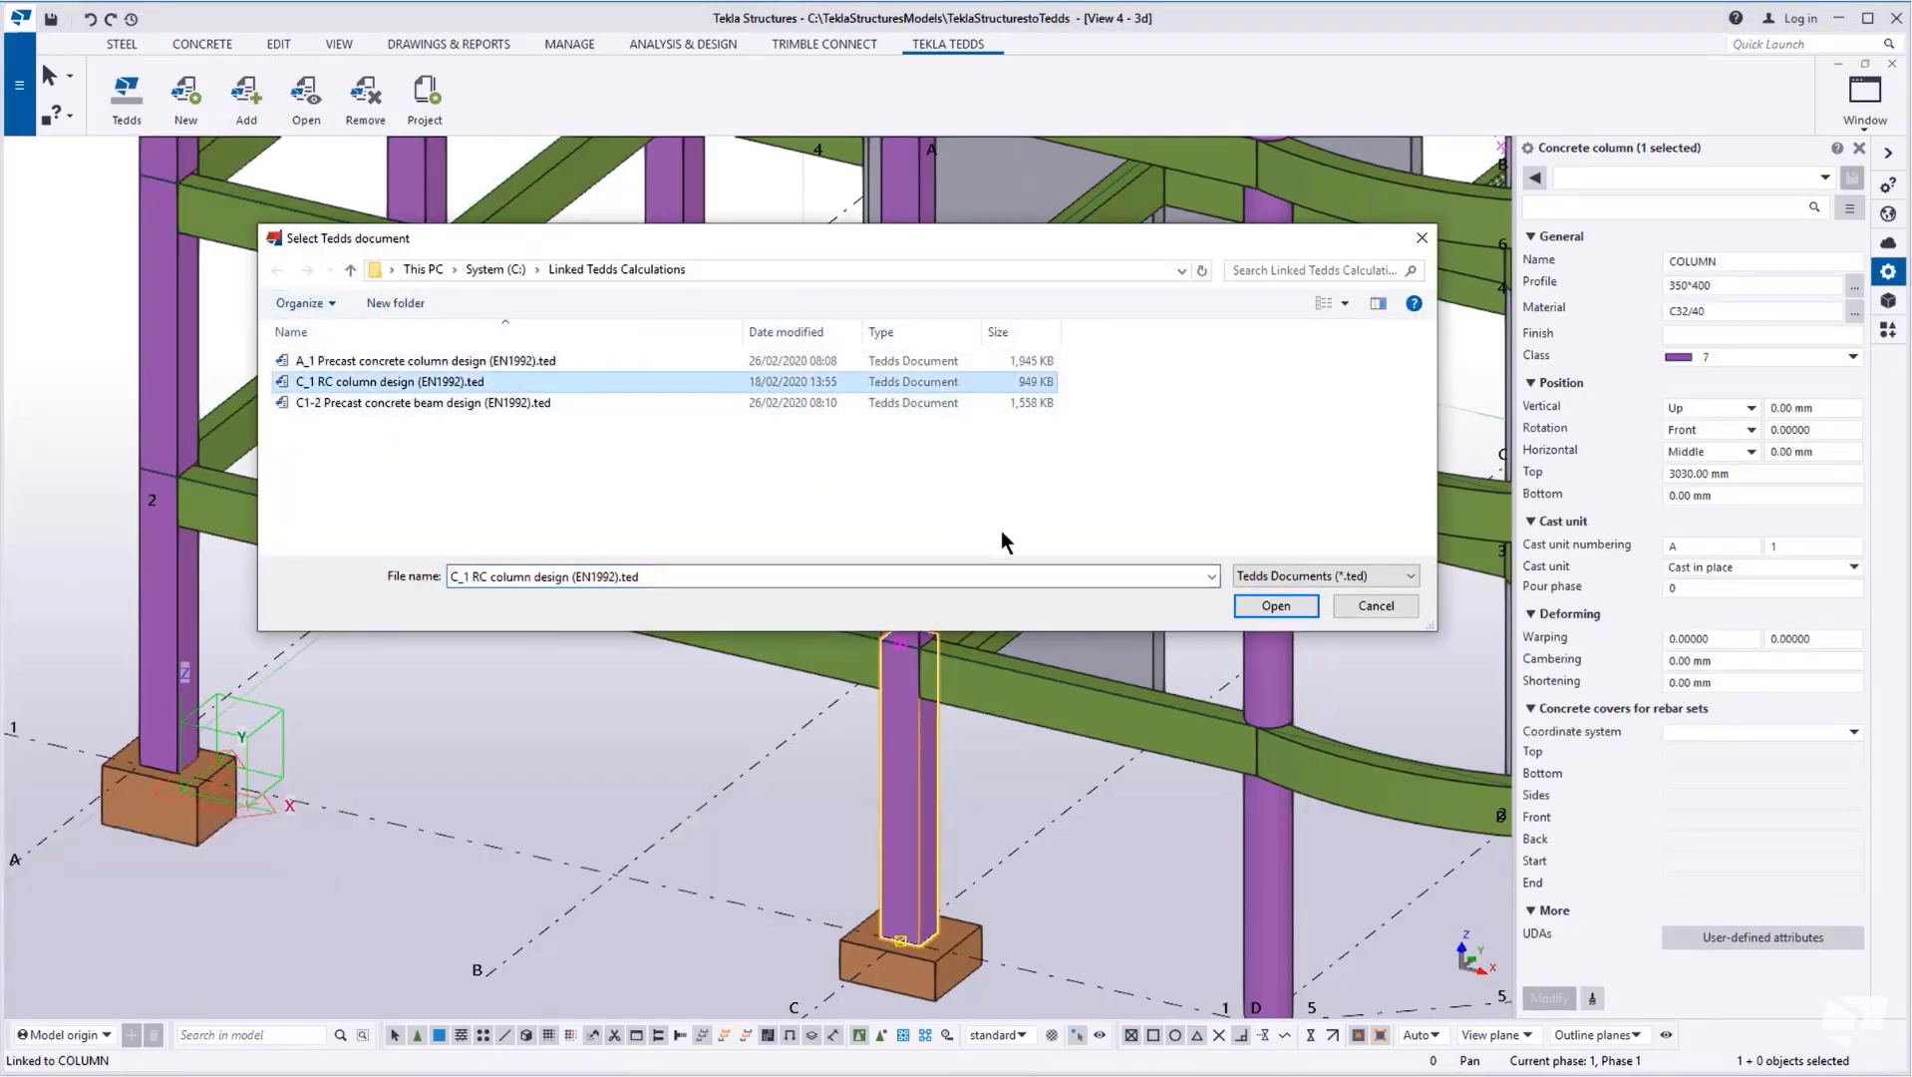
left_click(1281, 610)
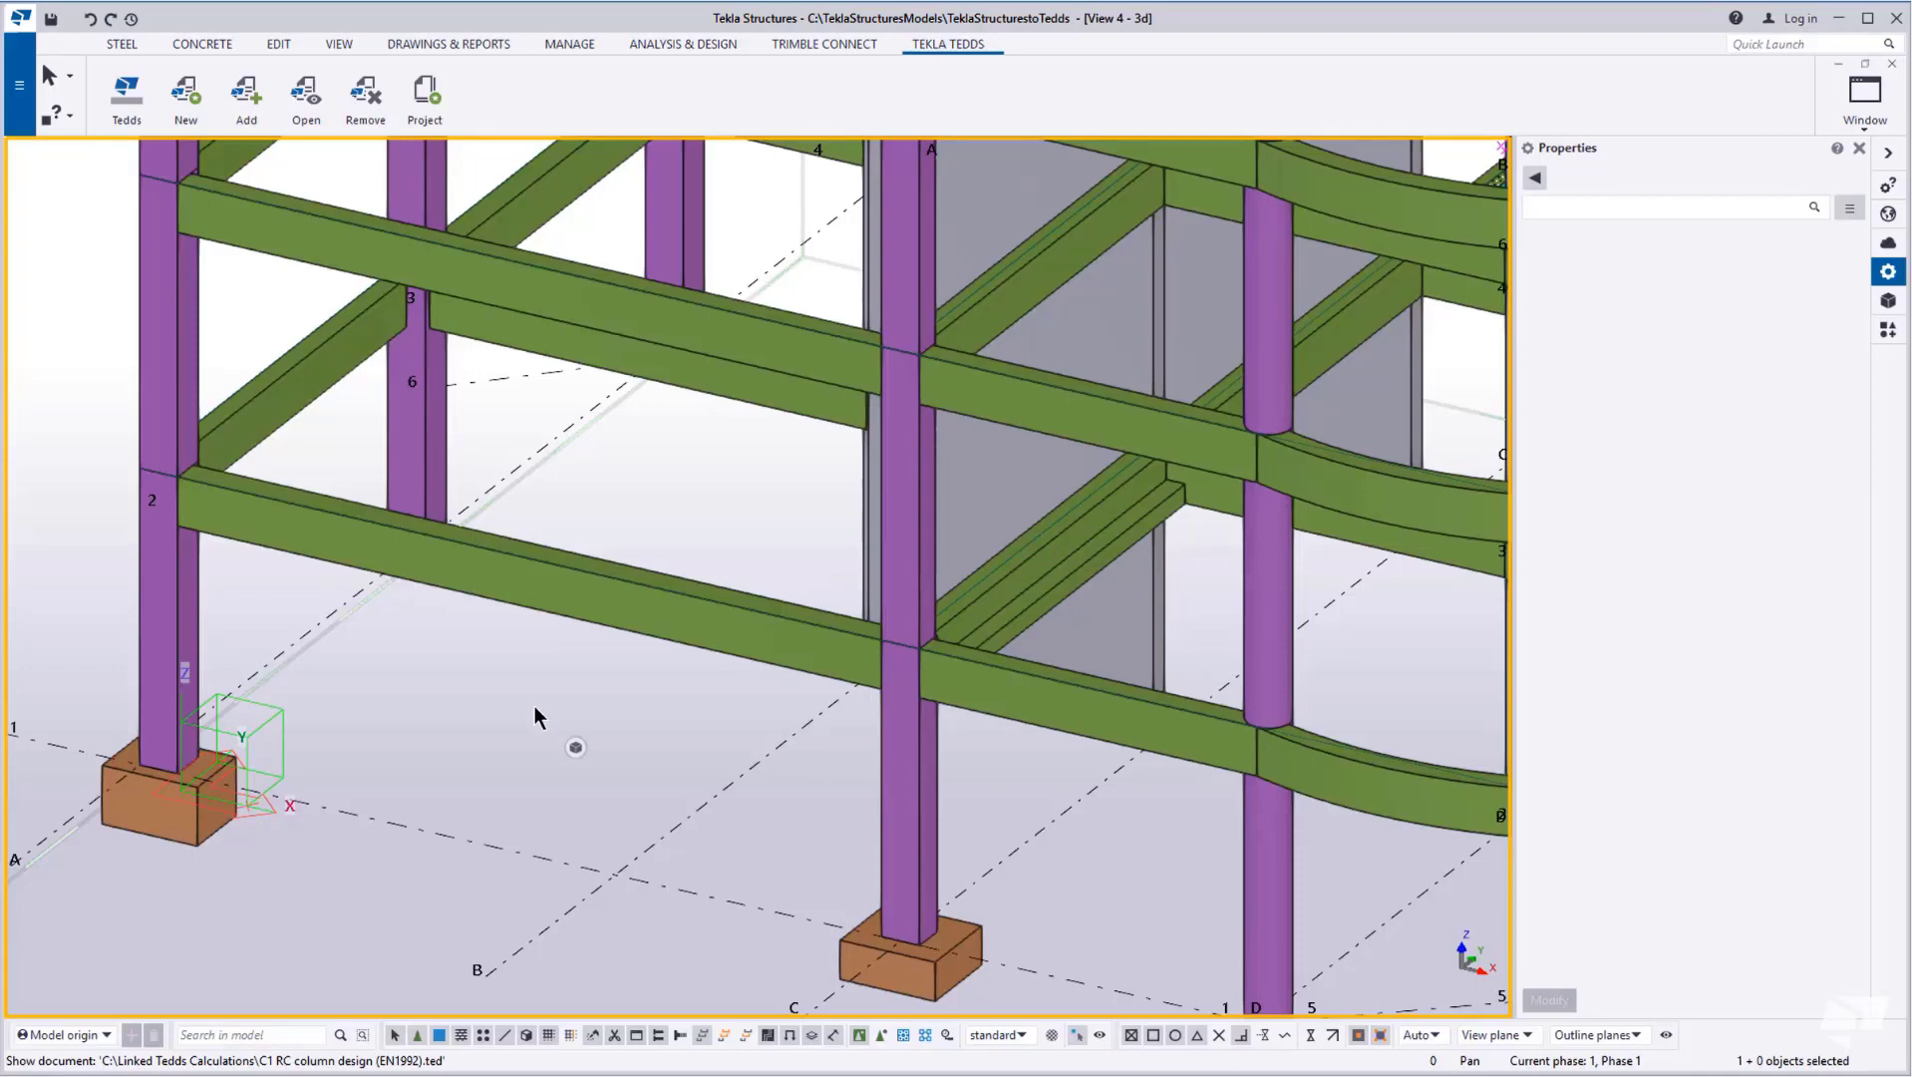
Remove the linked precast column calculation from the lowest column at grid A/1 and check for any remaining link
left_click(180, 633)
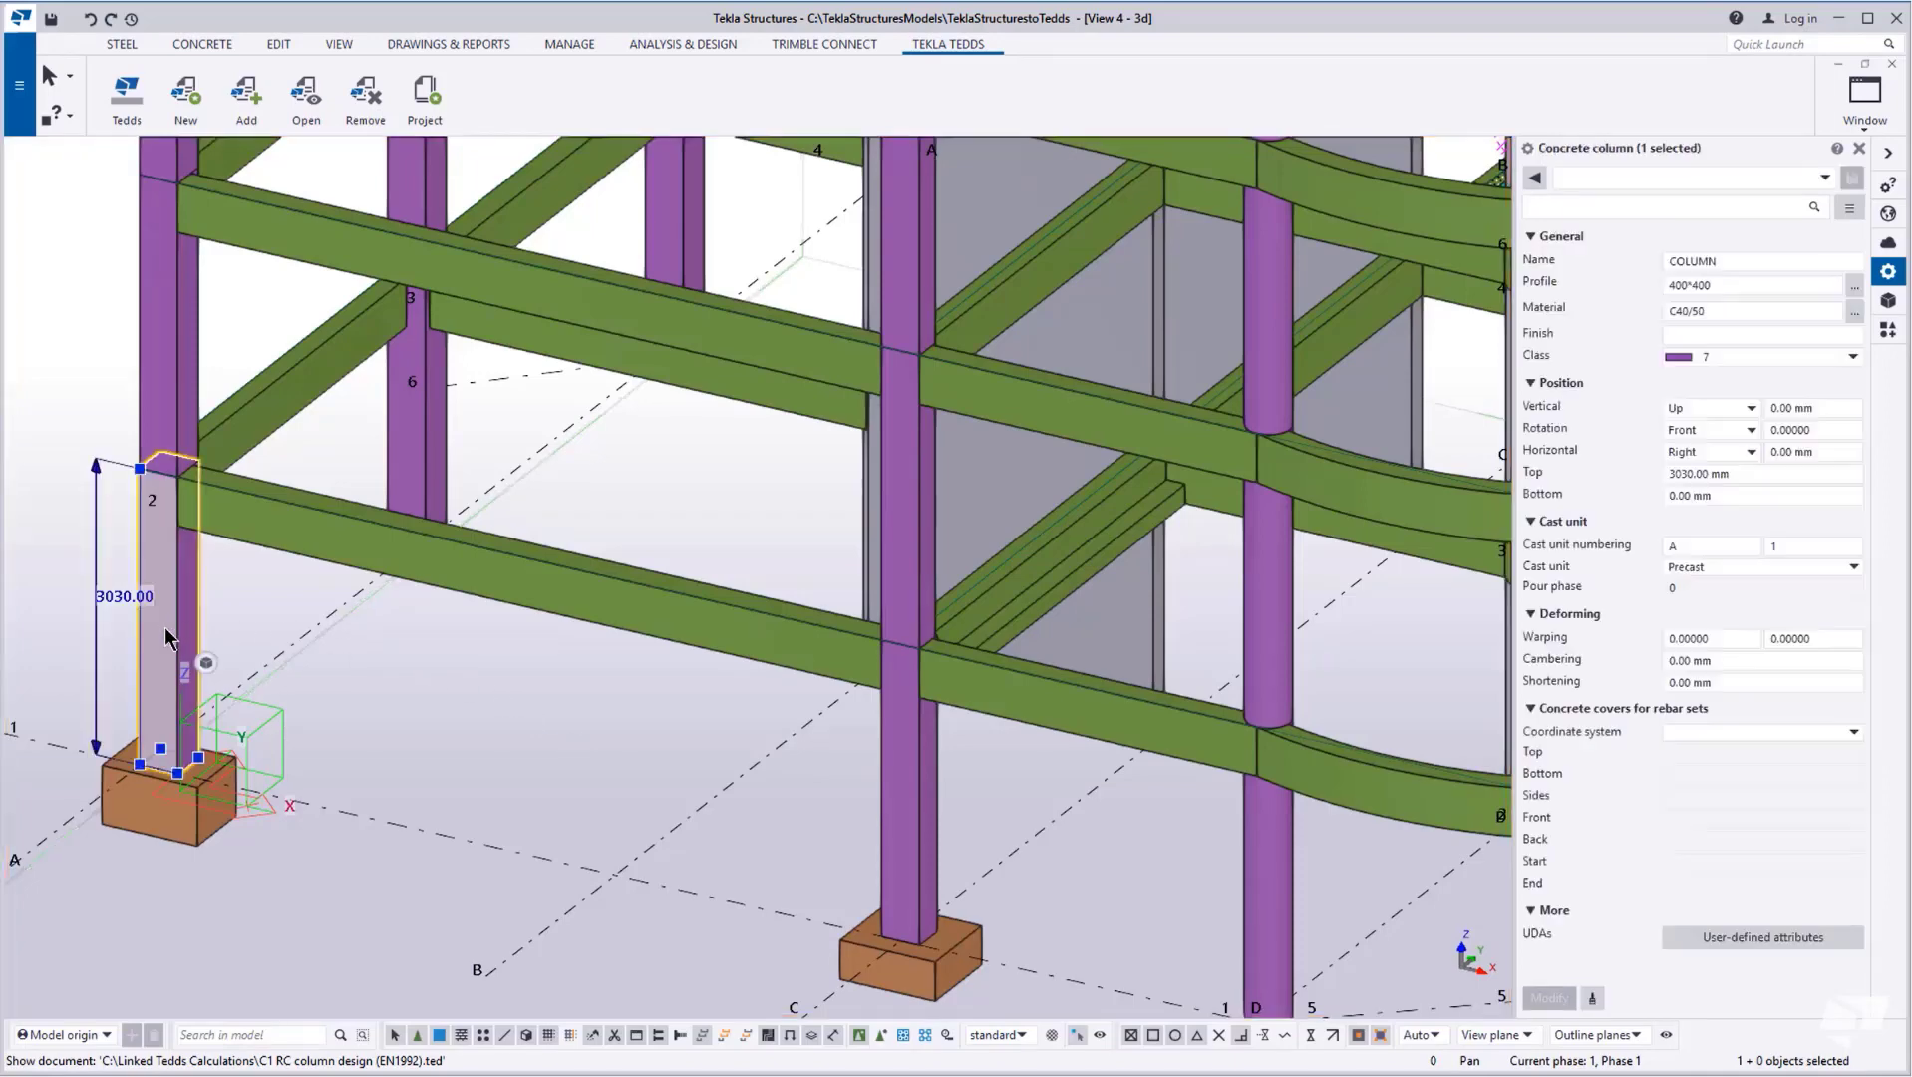
left_click(365, 96)
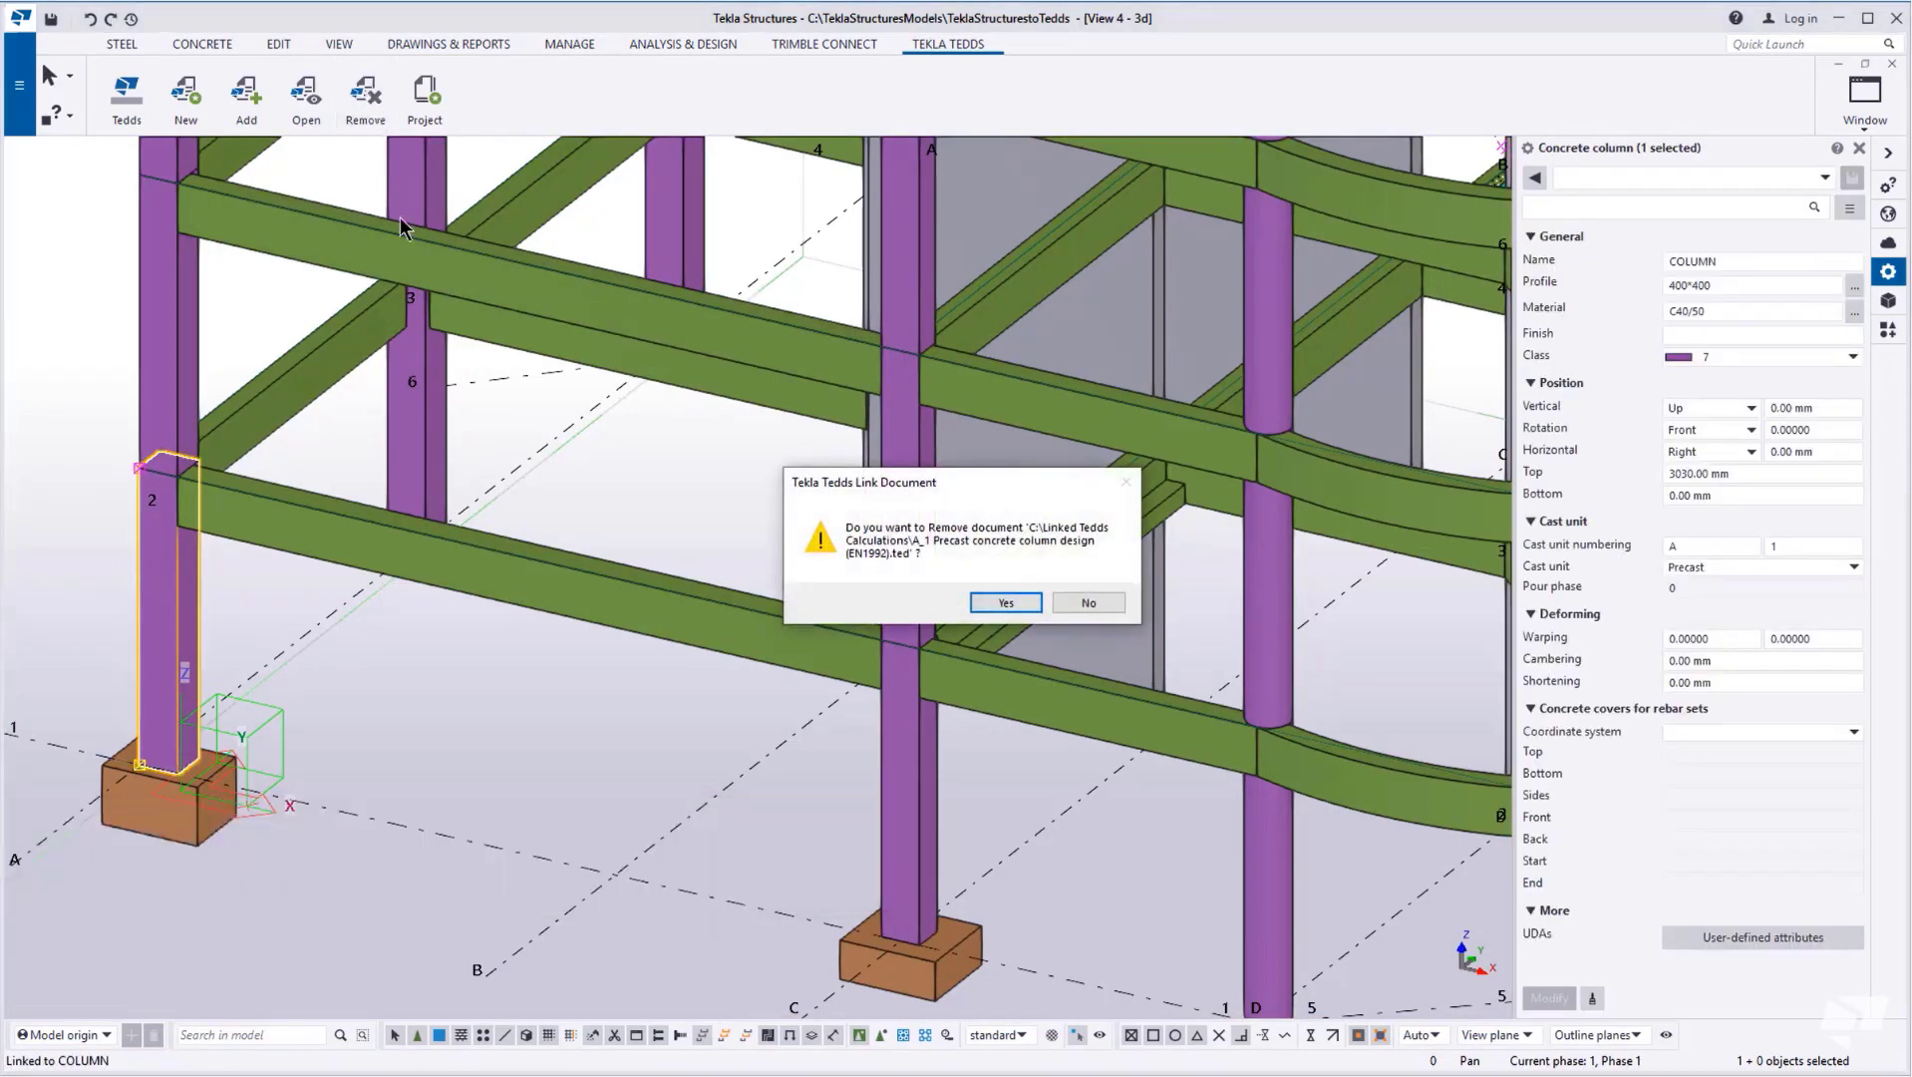
left_click(1026, 603)
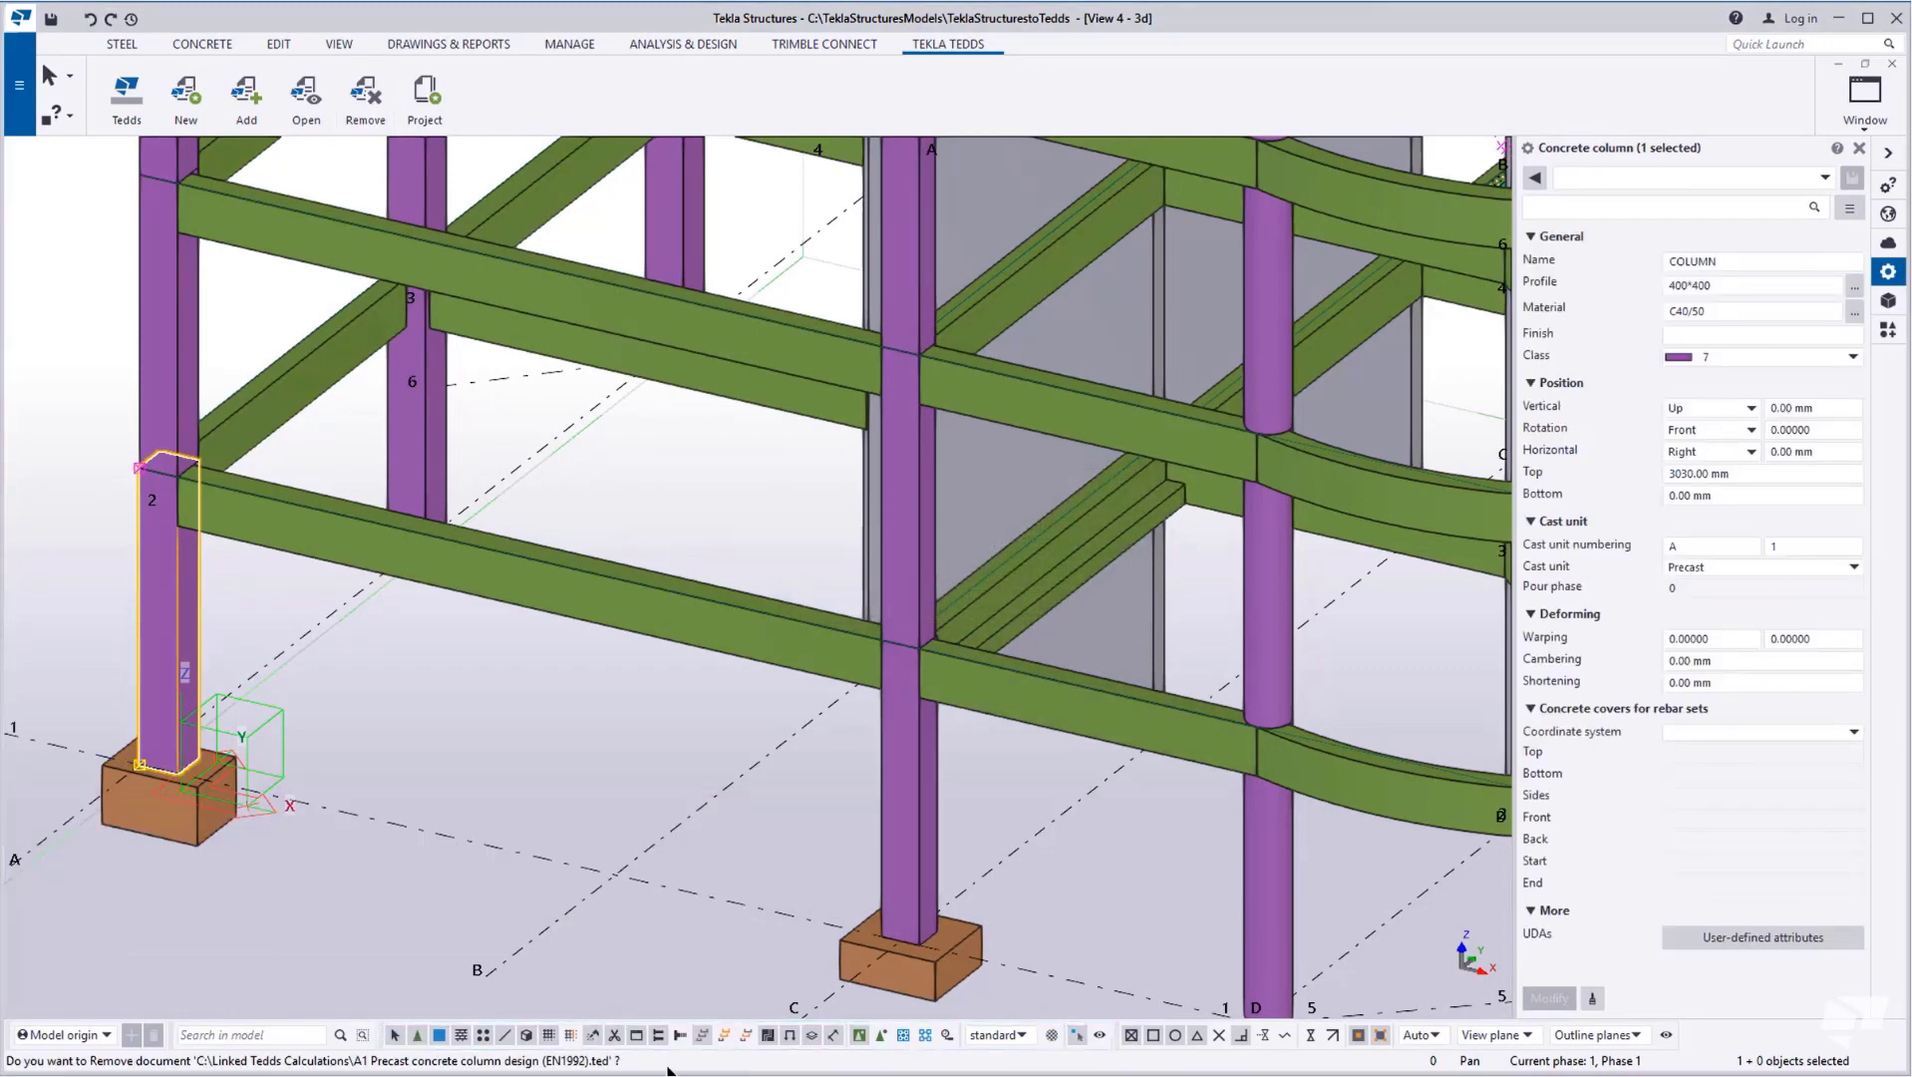
left_click(366, 96)
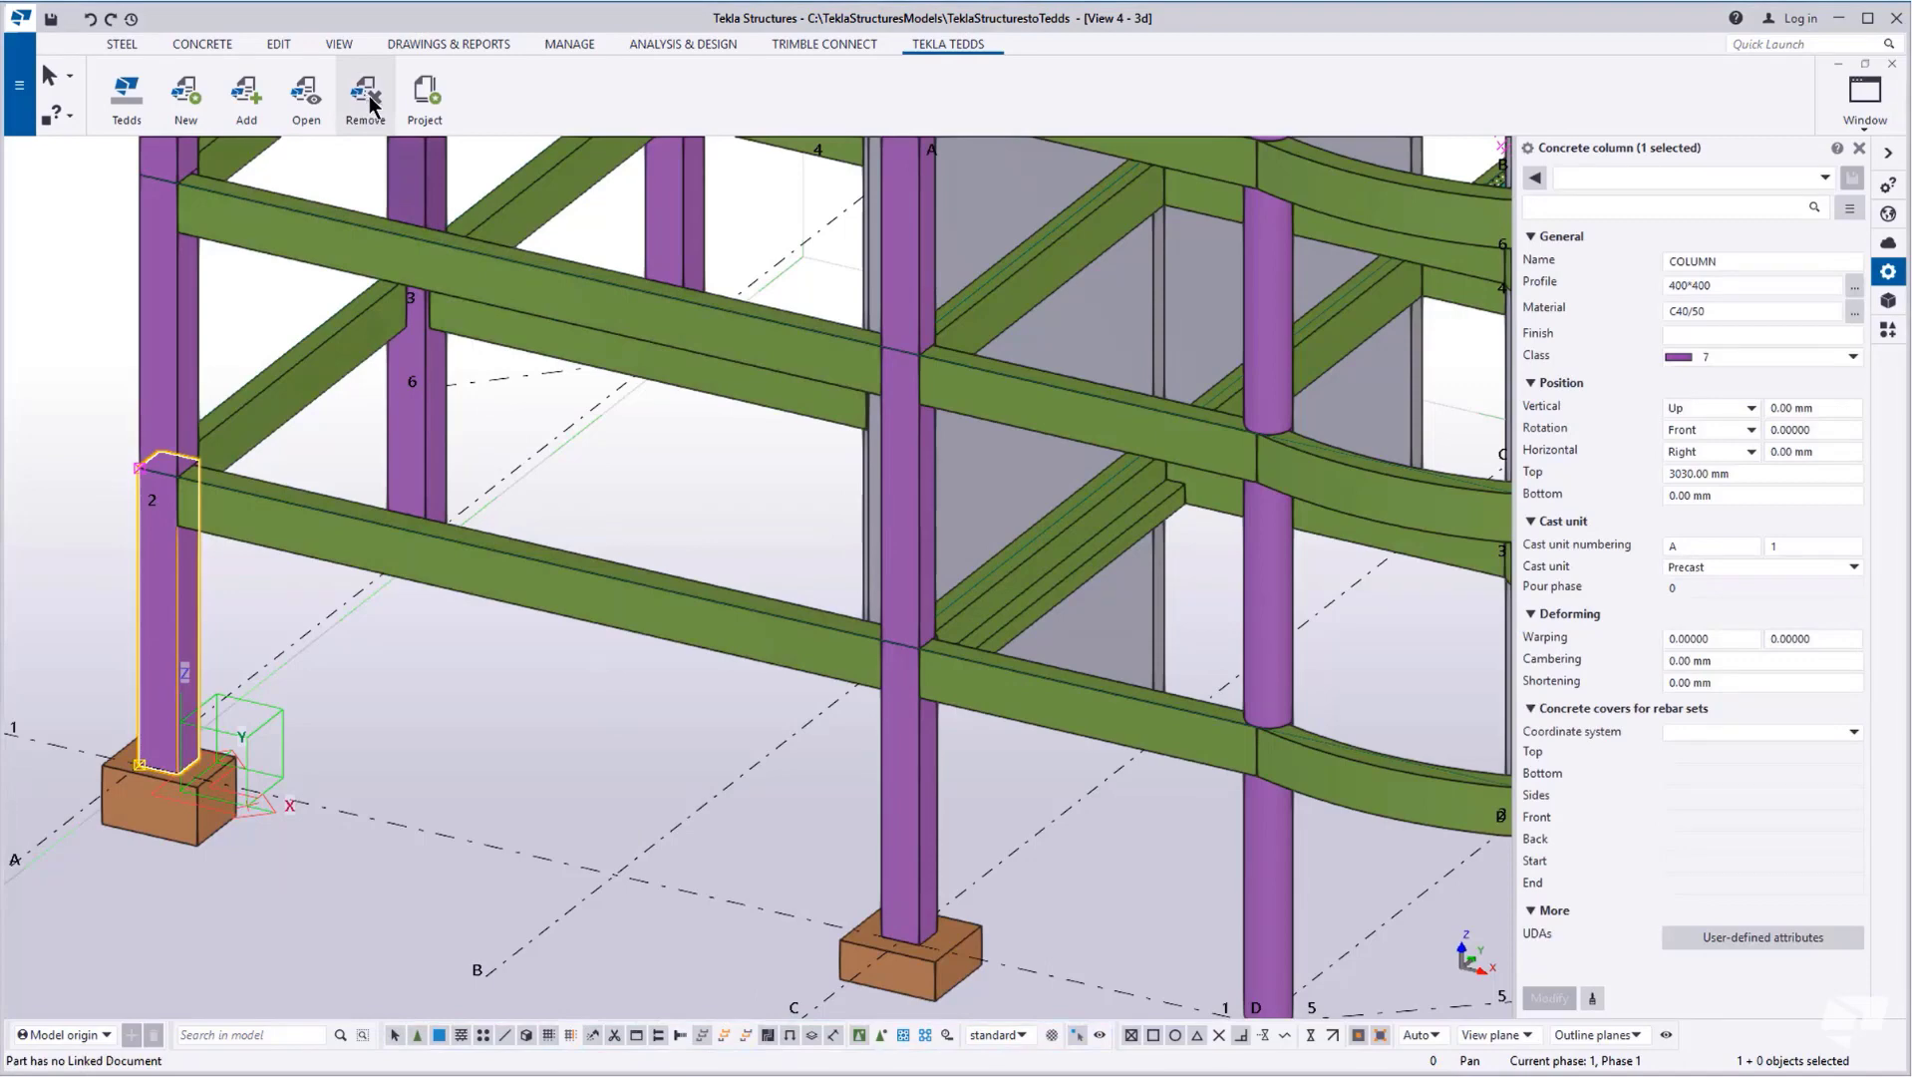
Create a new Tedds project from the model
left_click(426, 97)
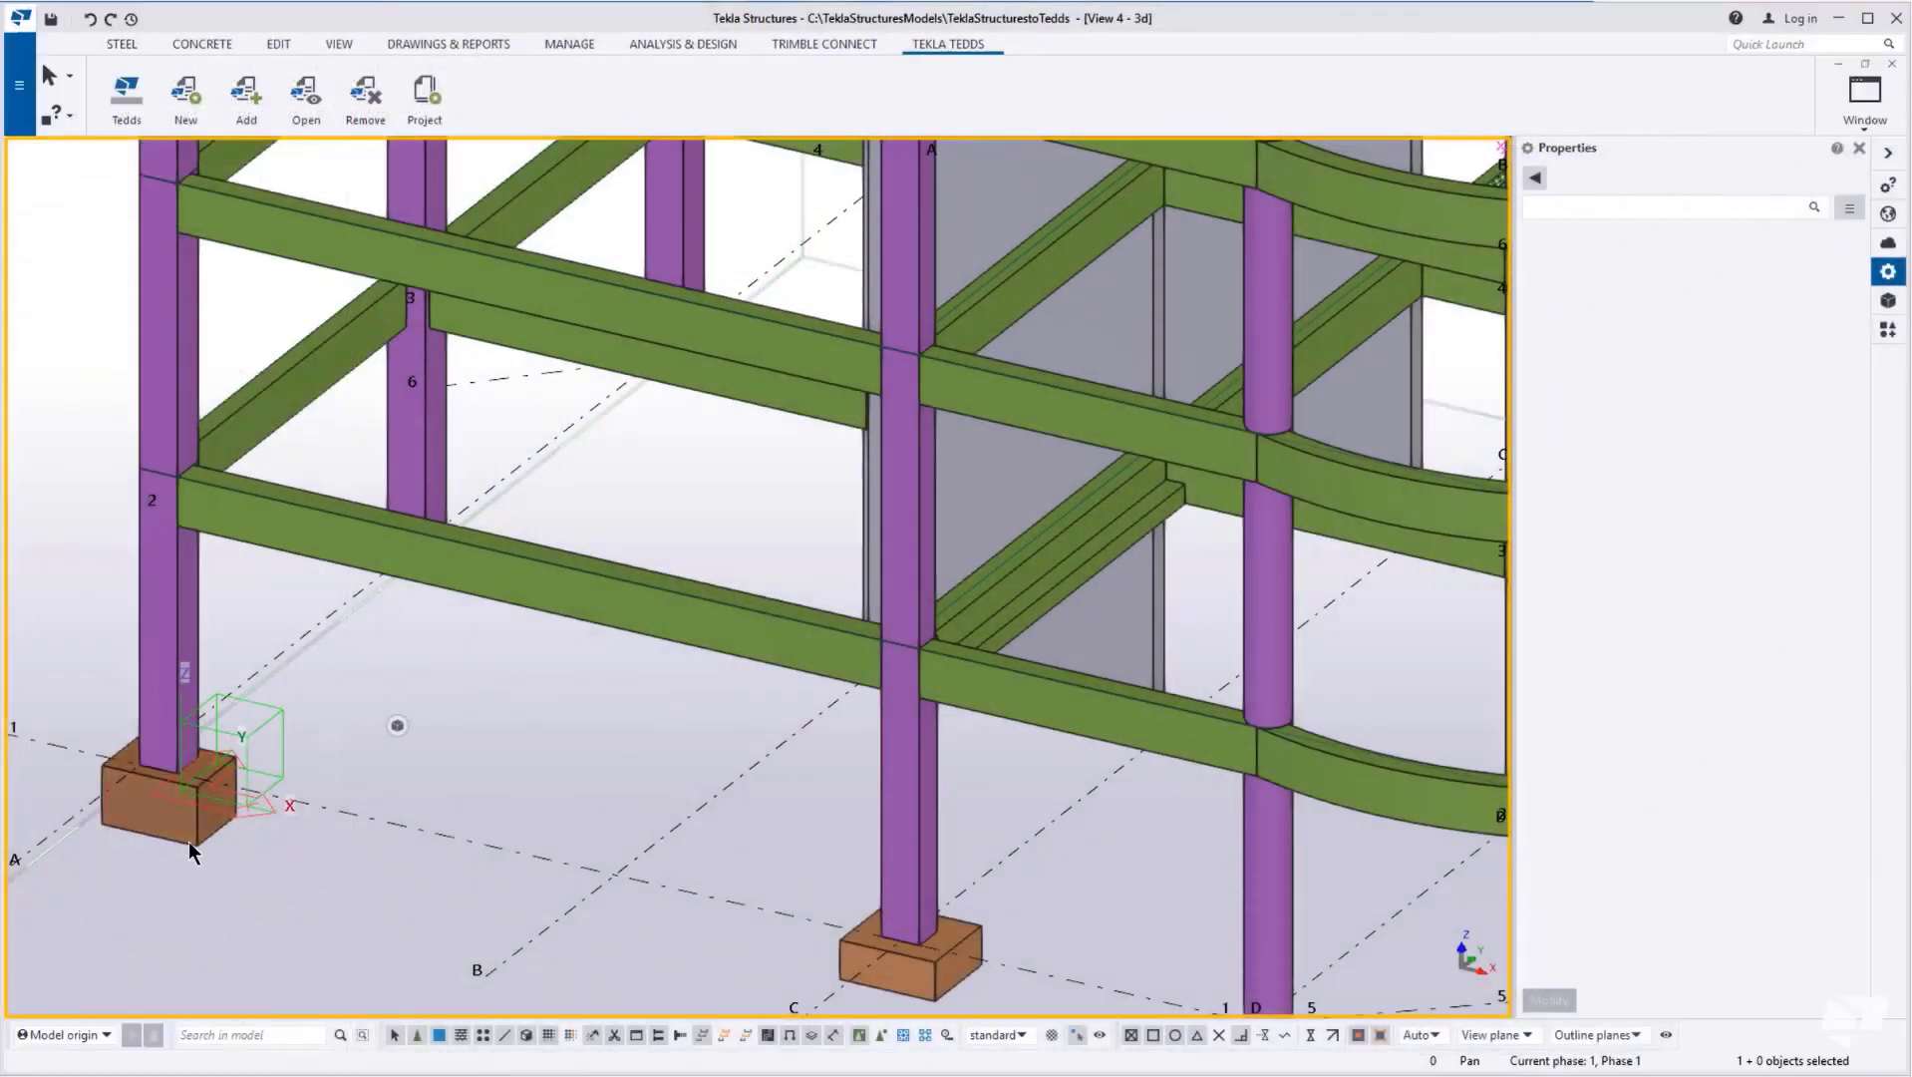
Start a new Tedds calculation for the pad footing at grid A/1, then dismiss the calculation library without choosing one
left_click(172, 831)
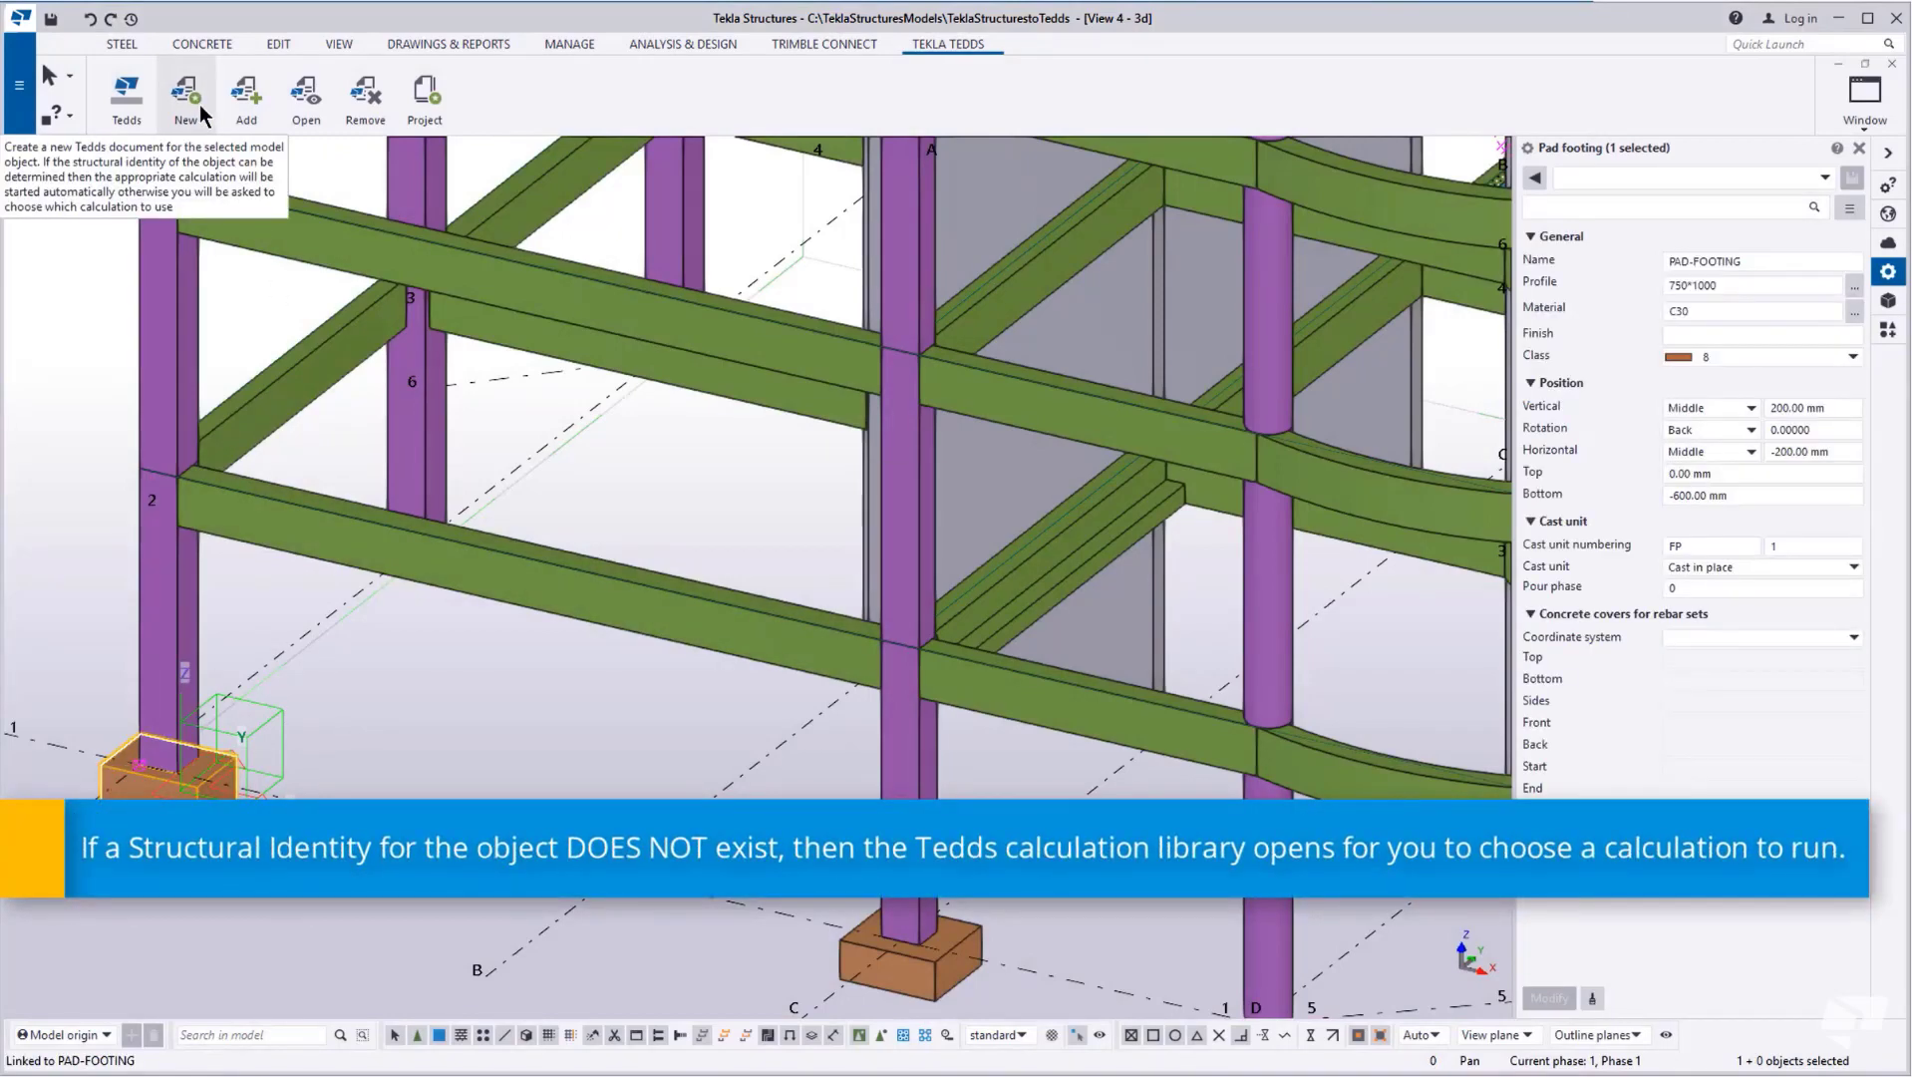
left_click(199, 103)
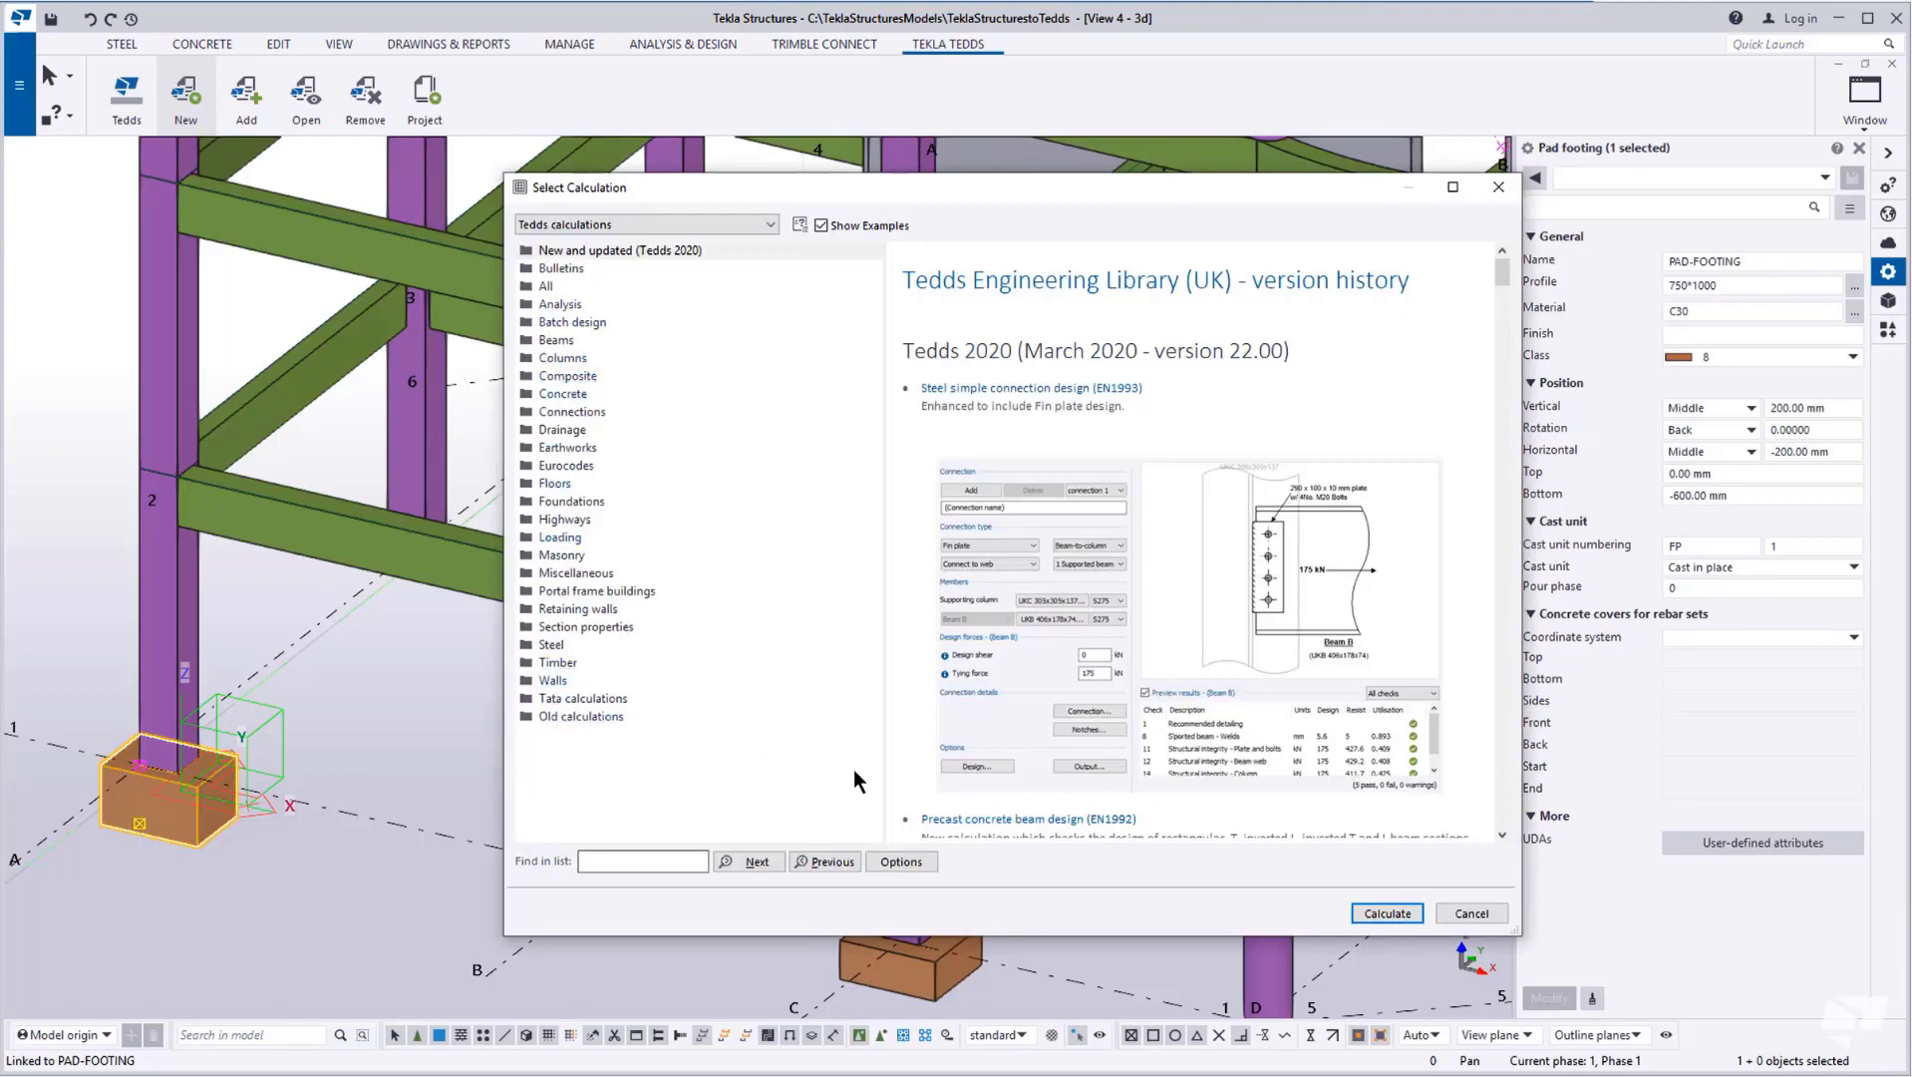
left_click(1472, 915)
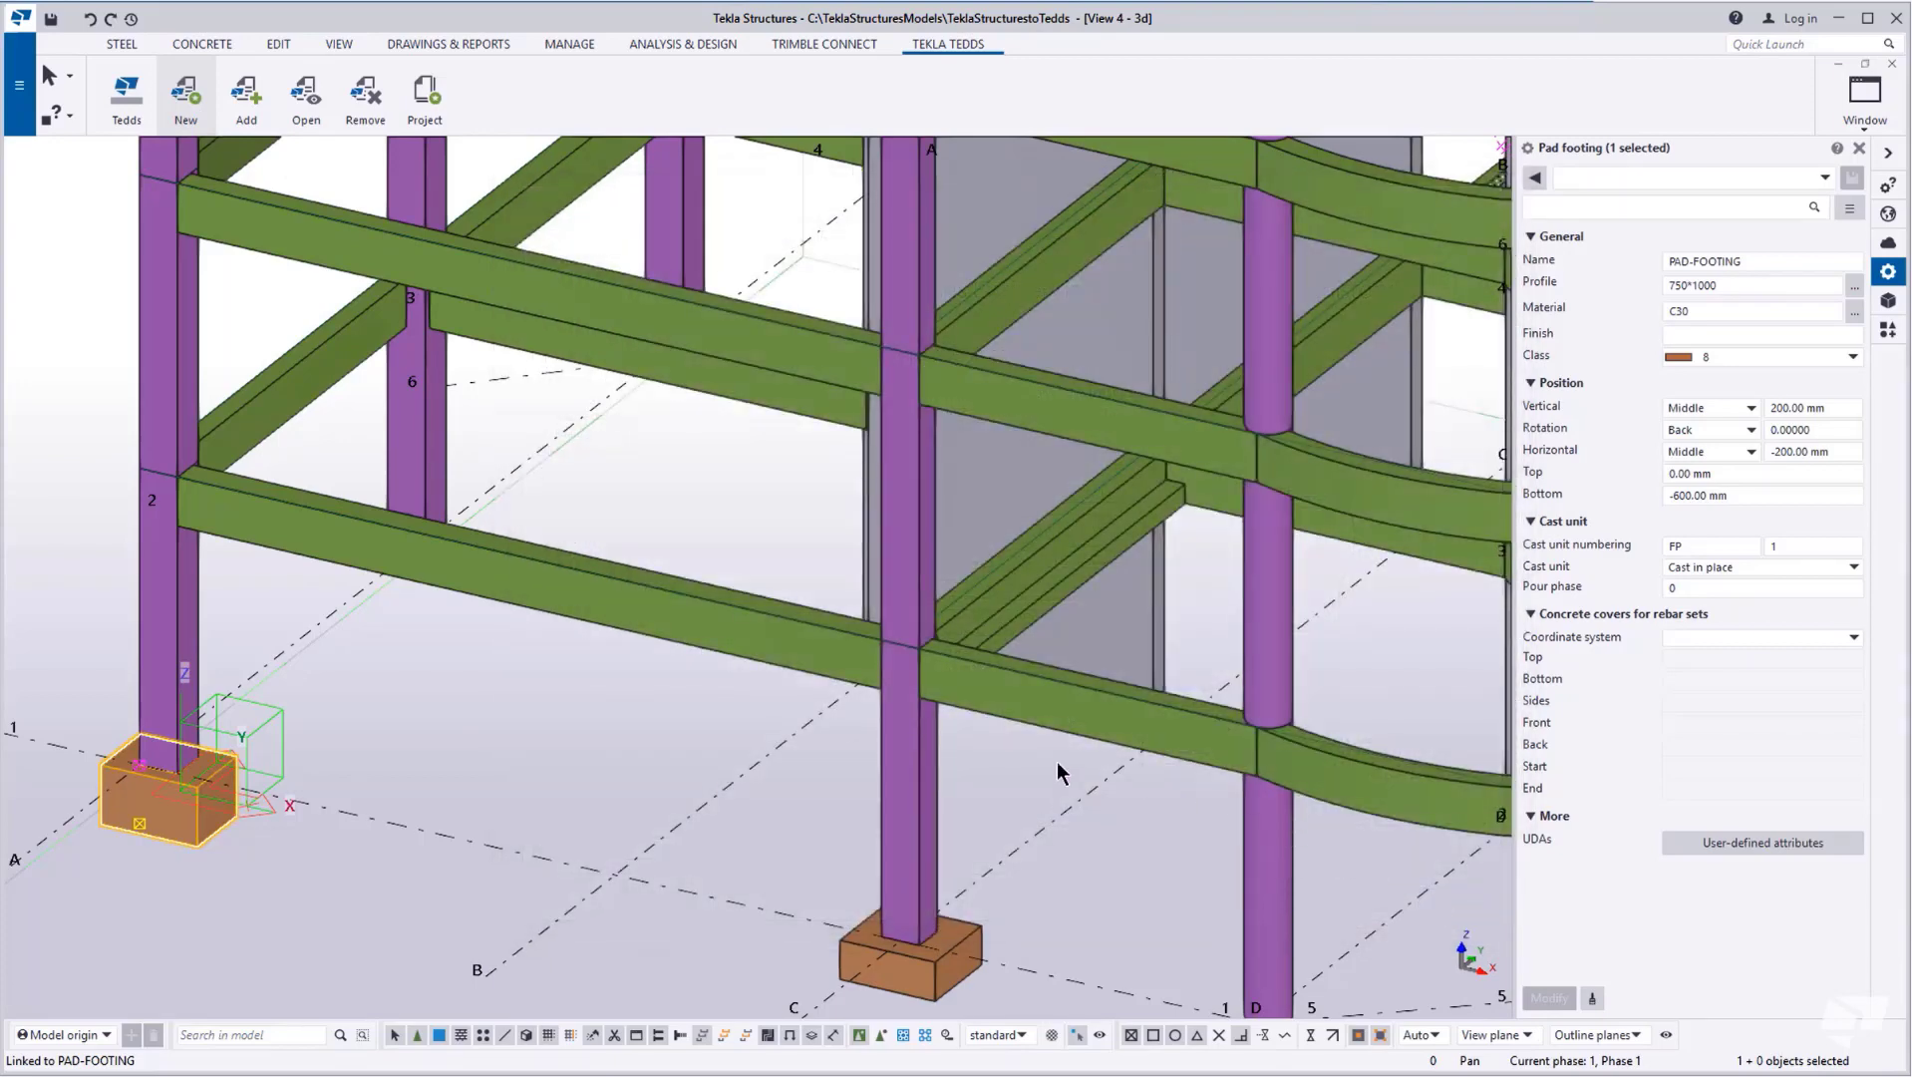
left_click(656, 761)
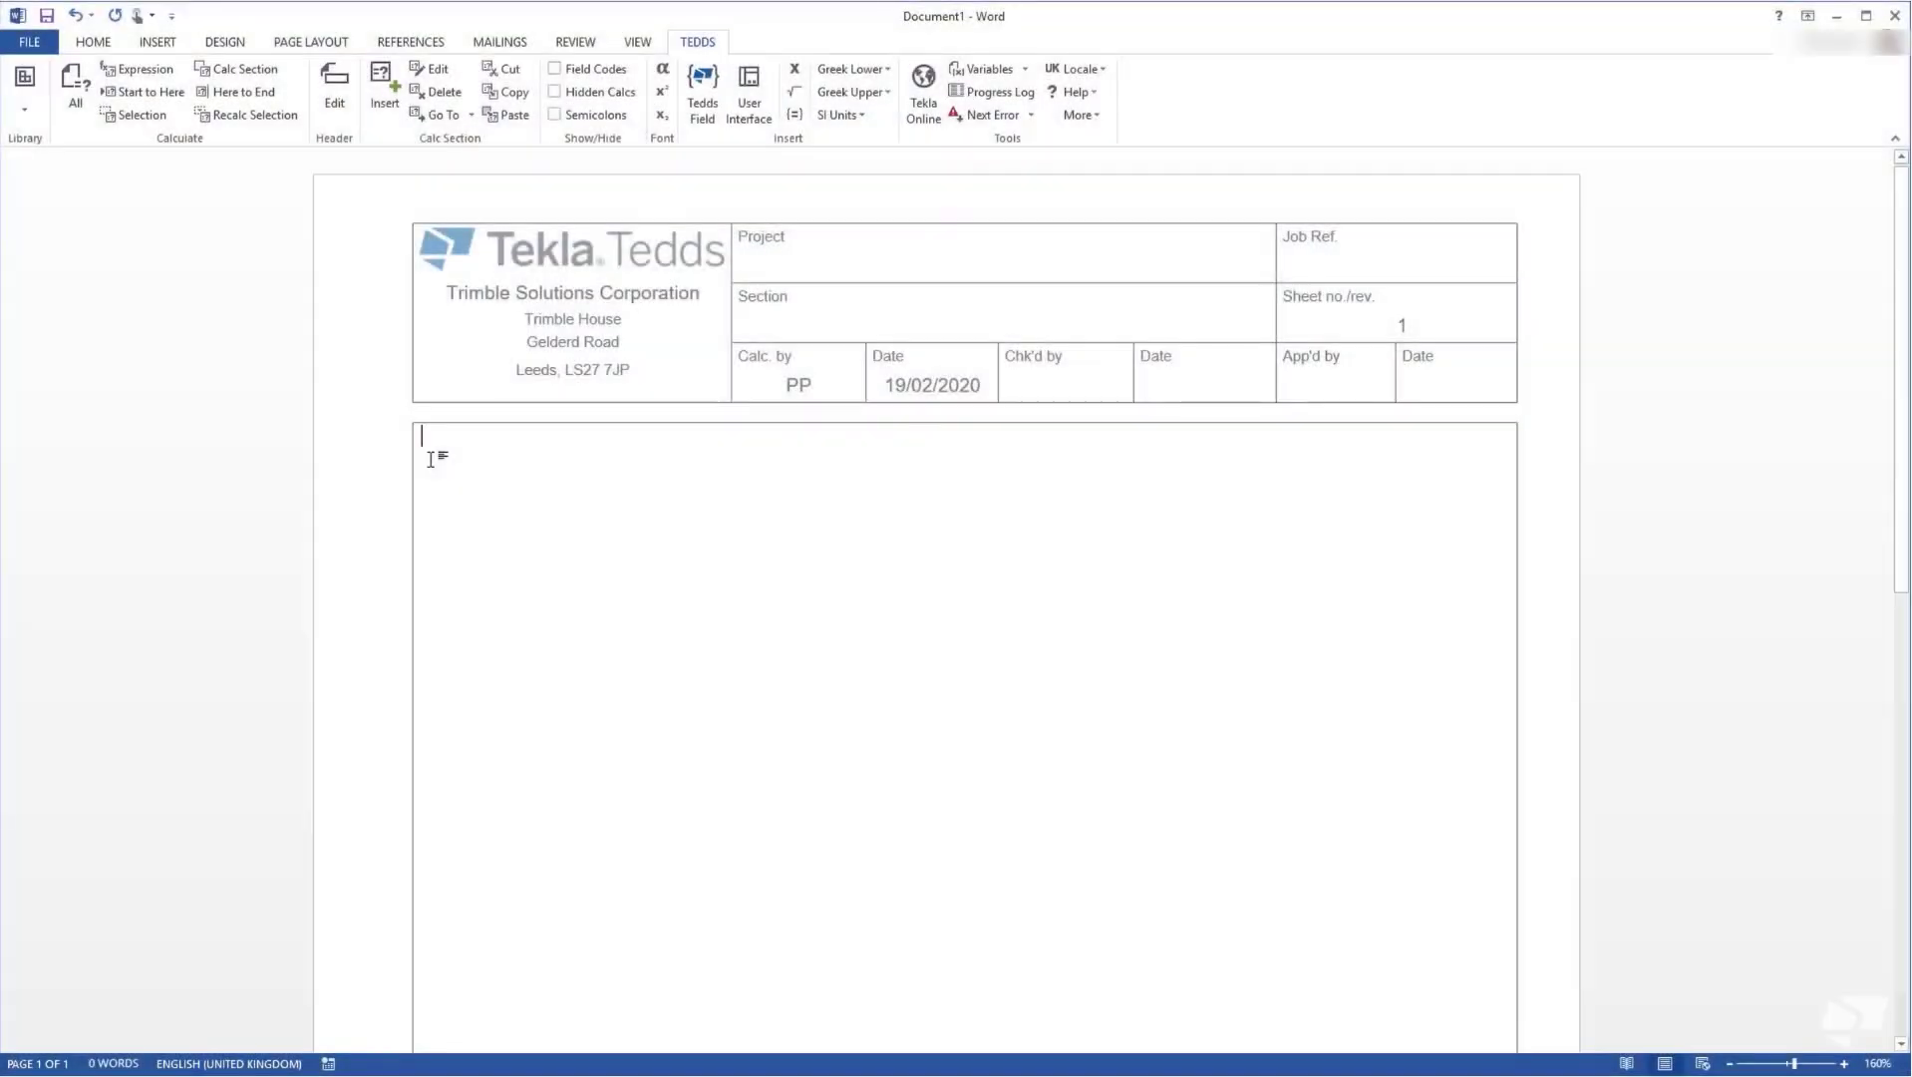
Switch to the blank Tedds for Word document and write "Length = ? mm", "Width = ? mm" and "Height = ? mm" on separate lines
type("Length = ? m")
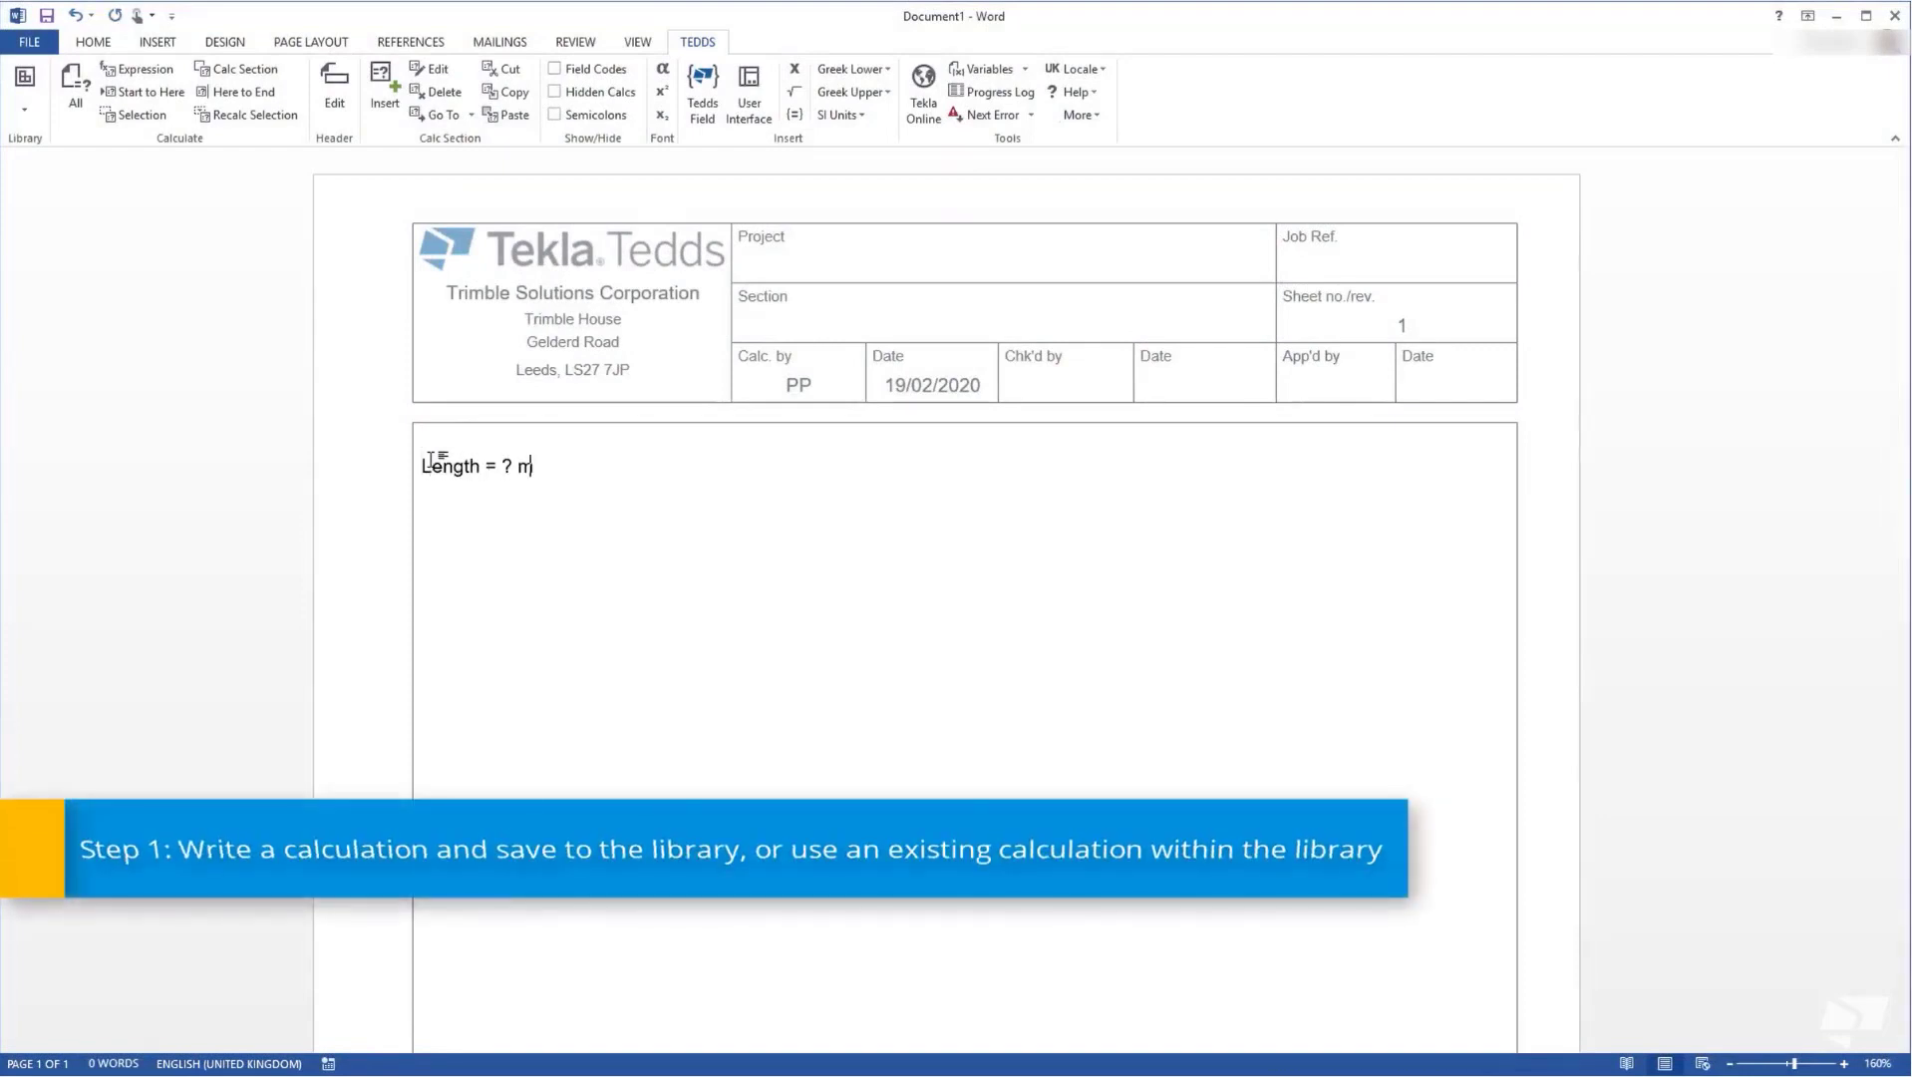
type("m")
key("Return")
type("Wicth = ? mm")
key("Return")
type("Height = ? mm  Area = Le")
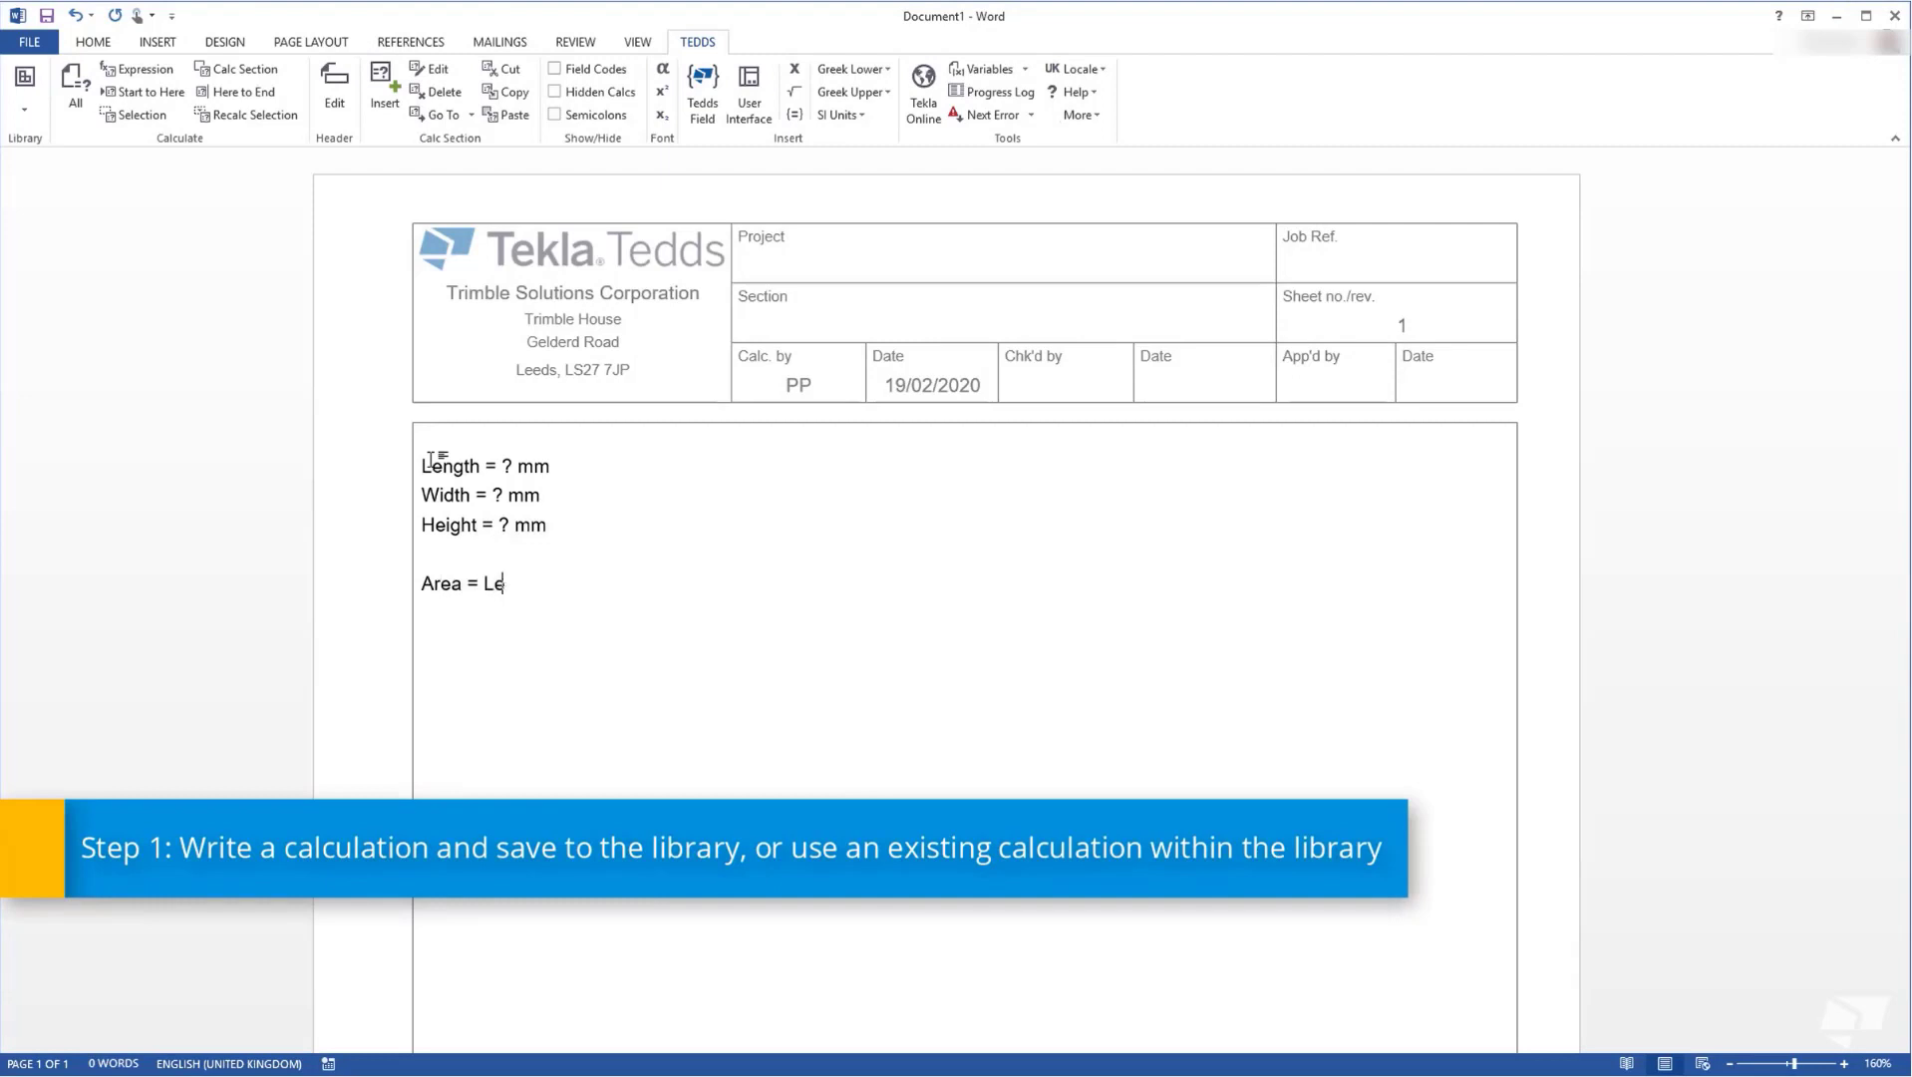
Complete the formula lines "Area = Length * Width = ? m²" and "Volume = Length * Width * Height = ? m³" below the dimensions
type("ngth * Width = ? m")
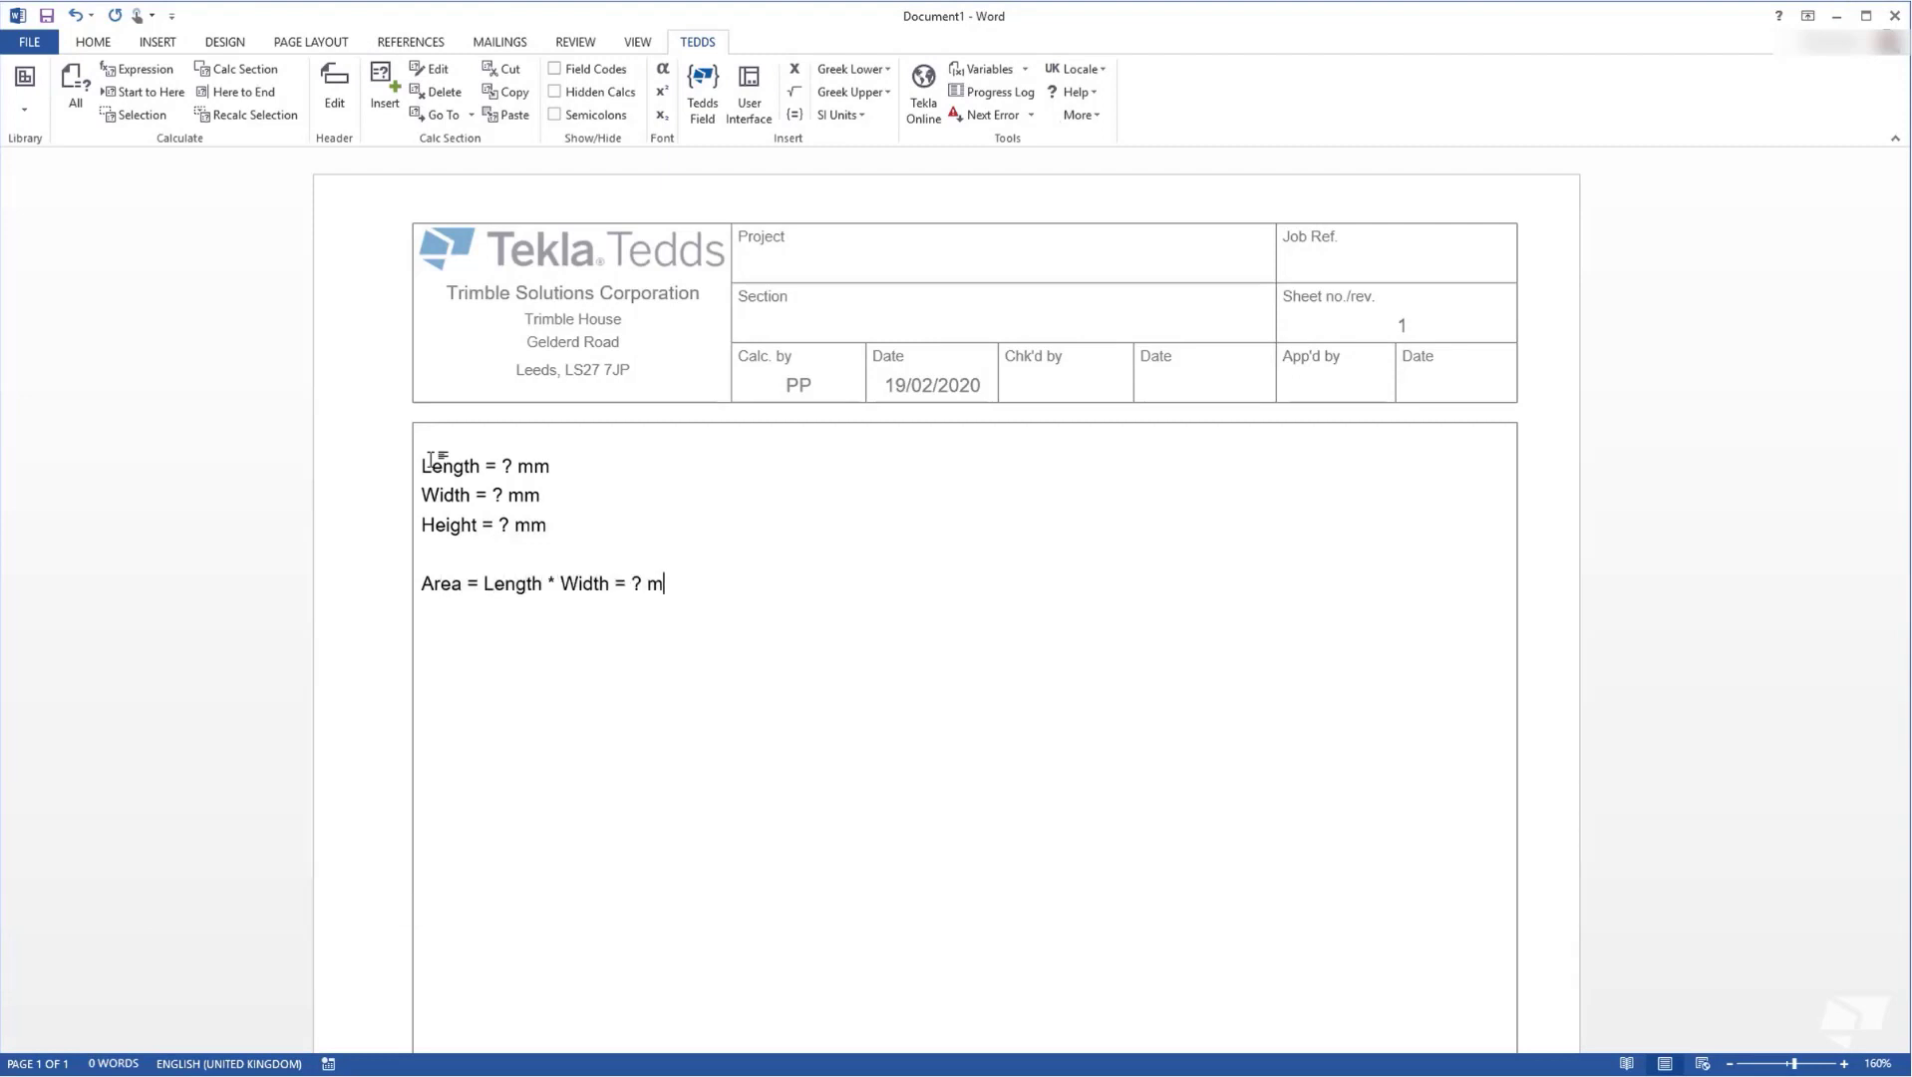
type("2")
key("Return")
type("Volume = Length * Width * Height =")
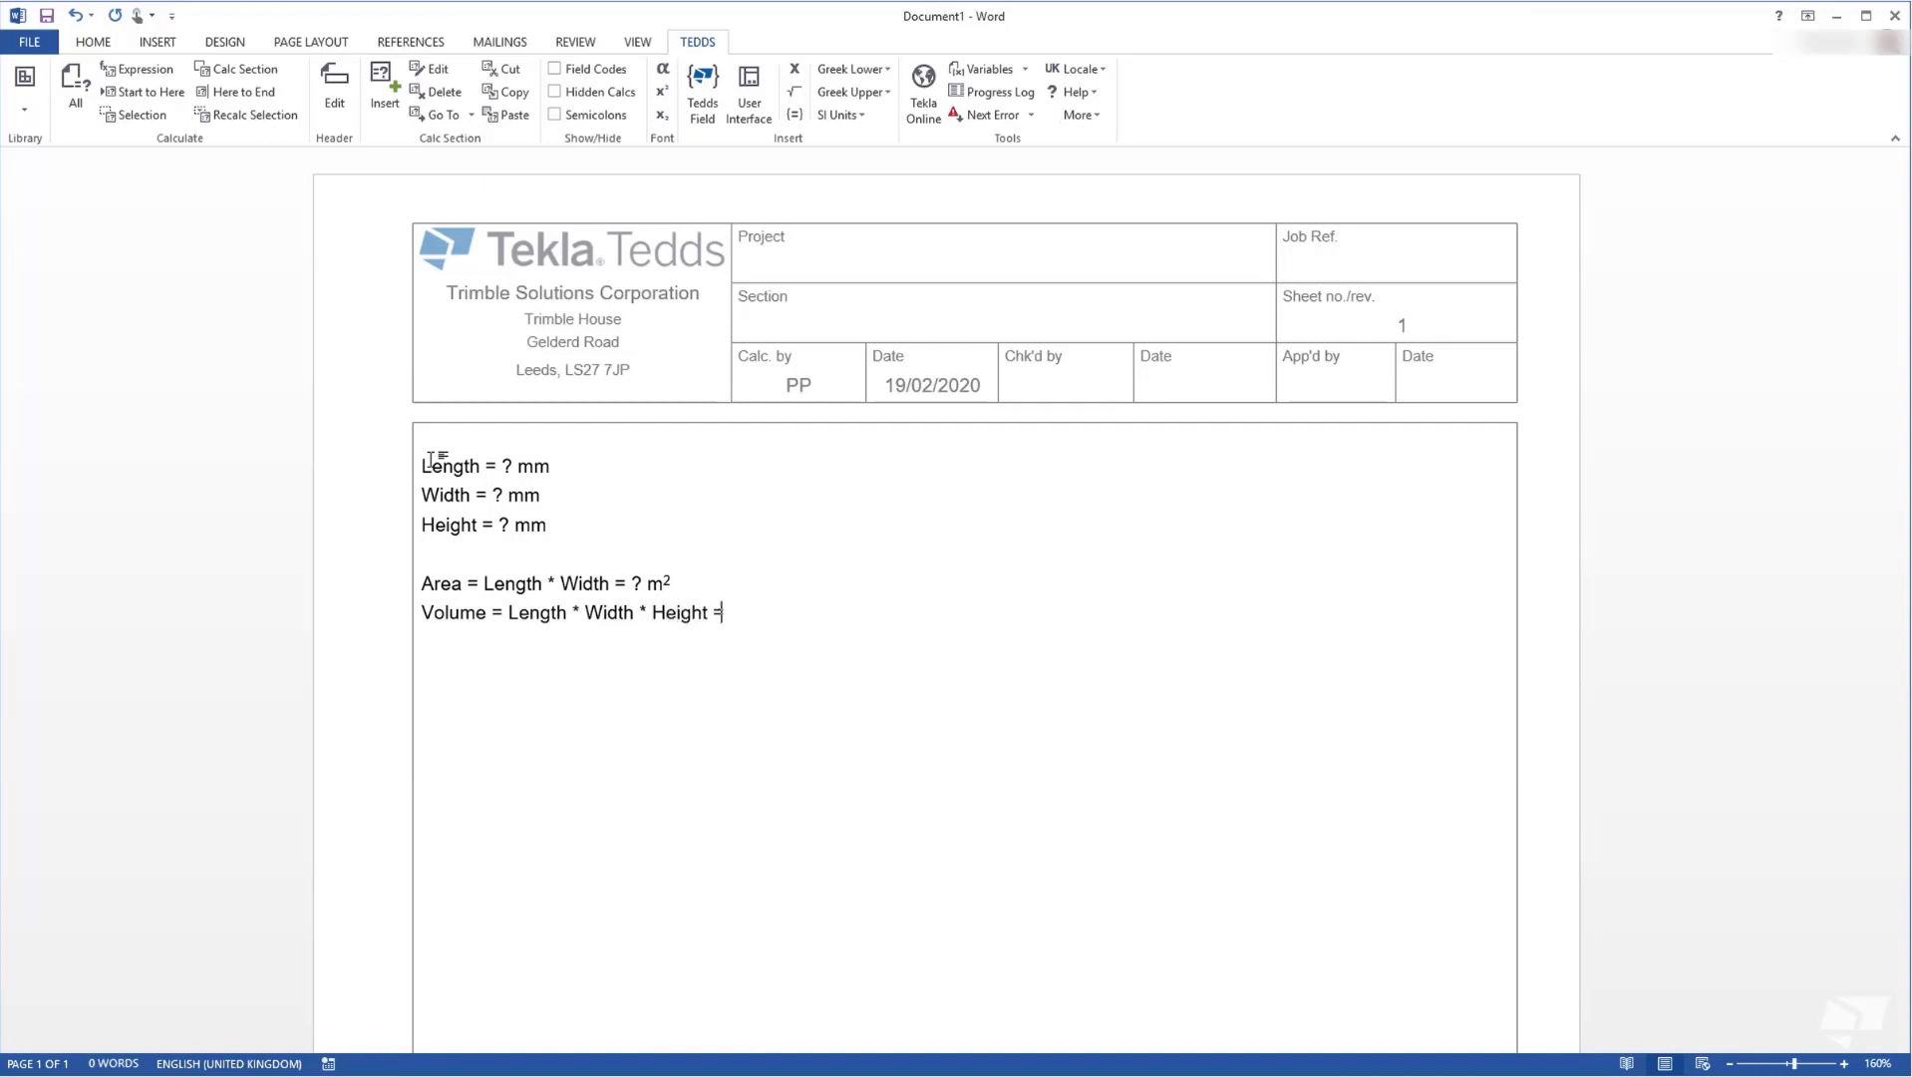
type(" ? m")
key("ctrl+shift+plus")
type("3")
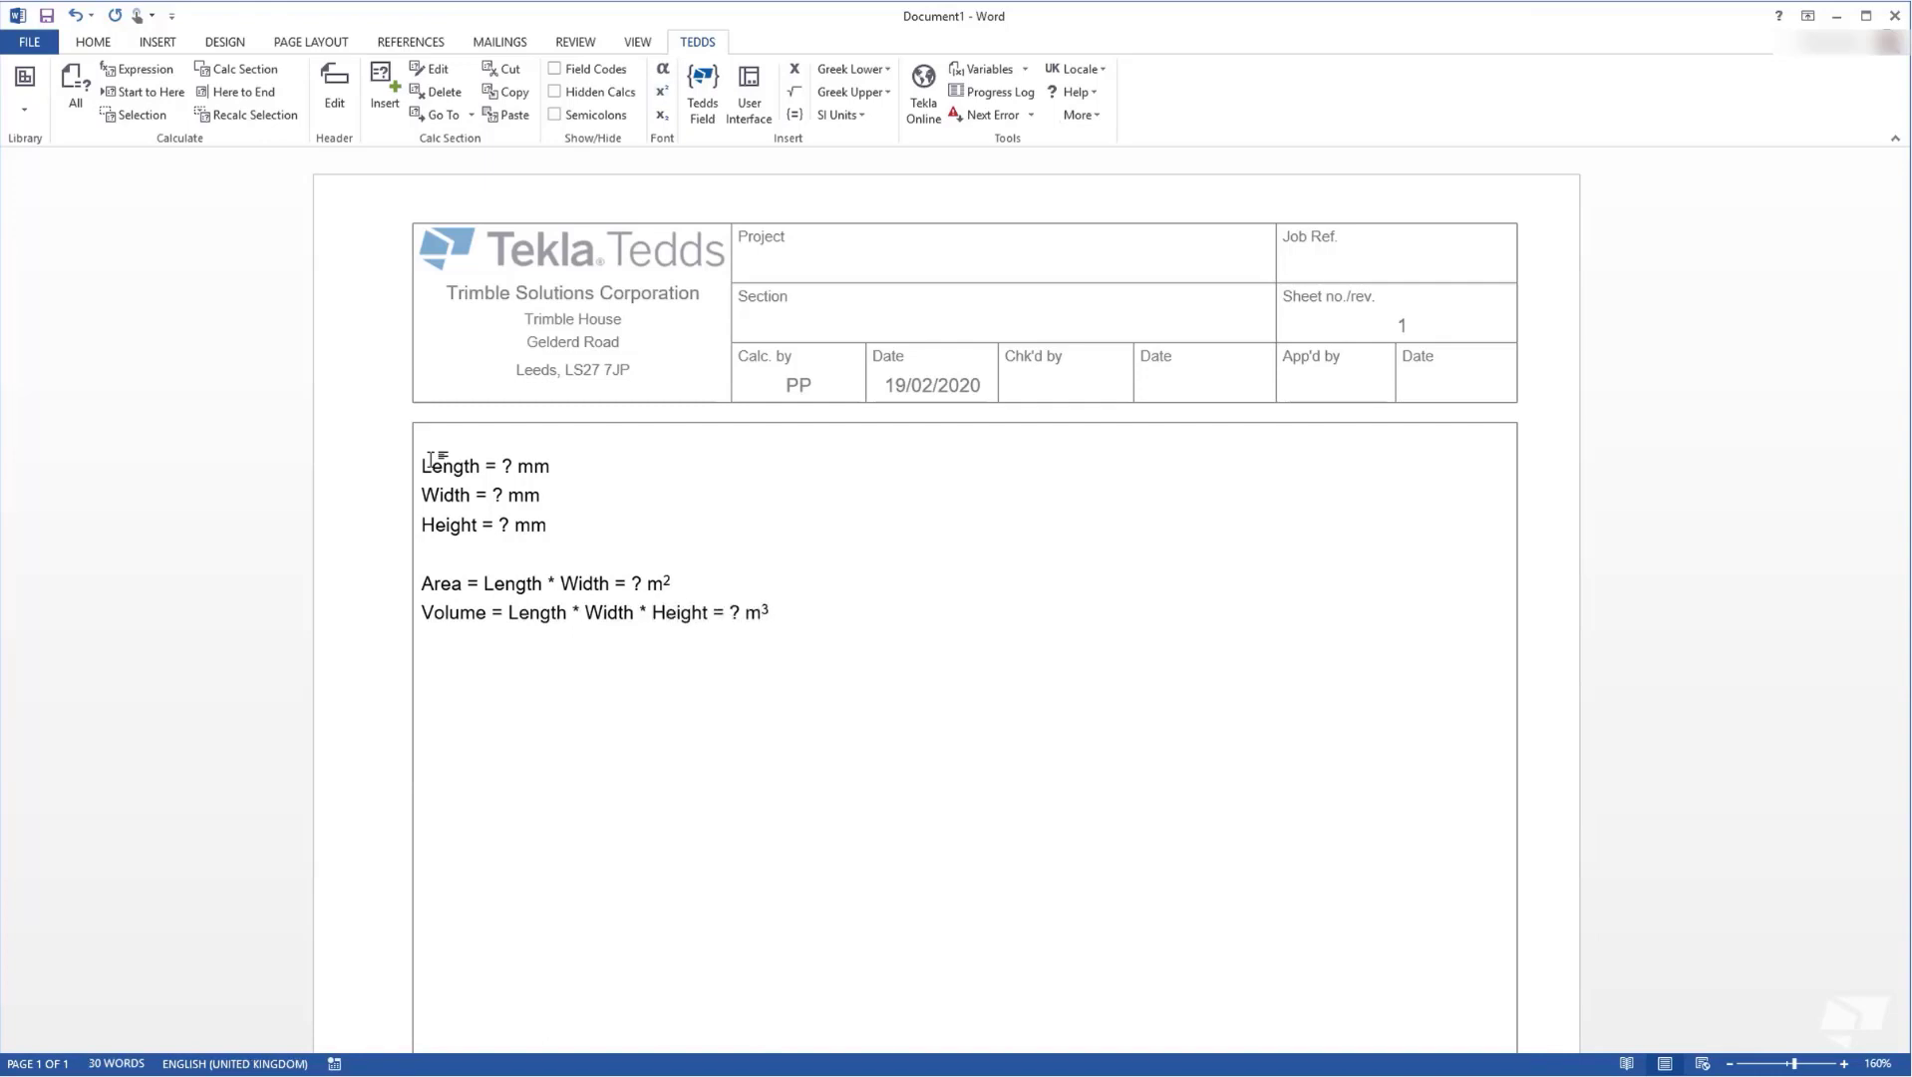
Open the Tedds Library Access System and turn on its advanced menus
left_click(25, 90)
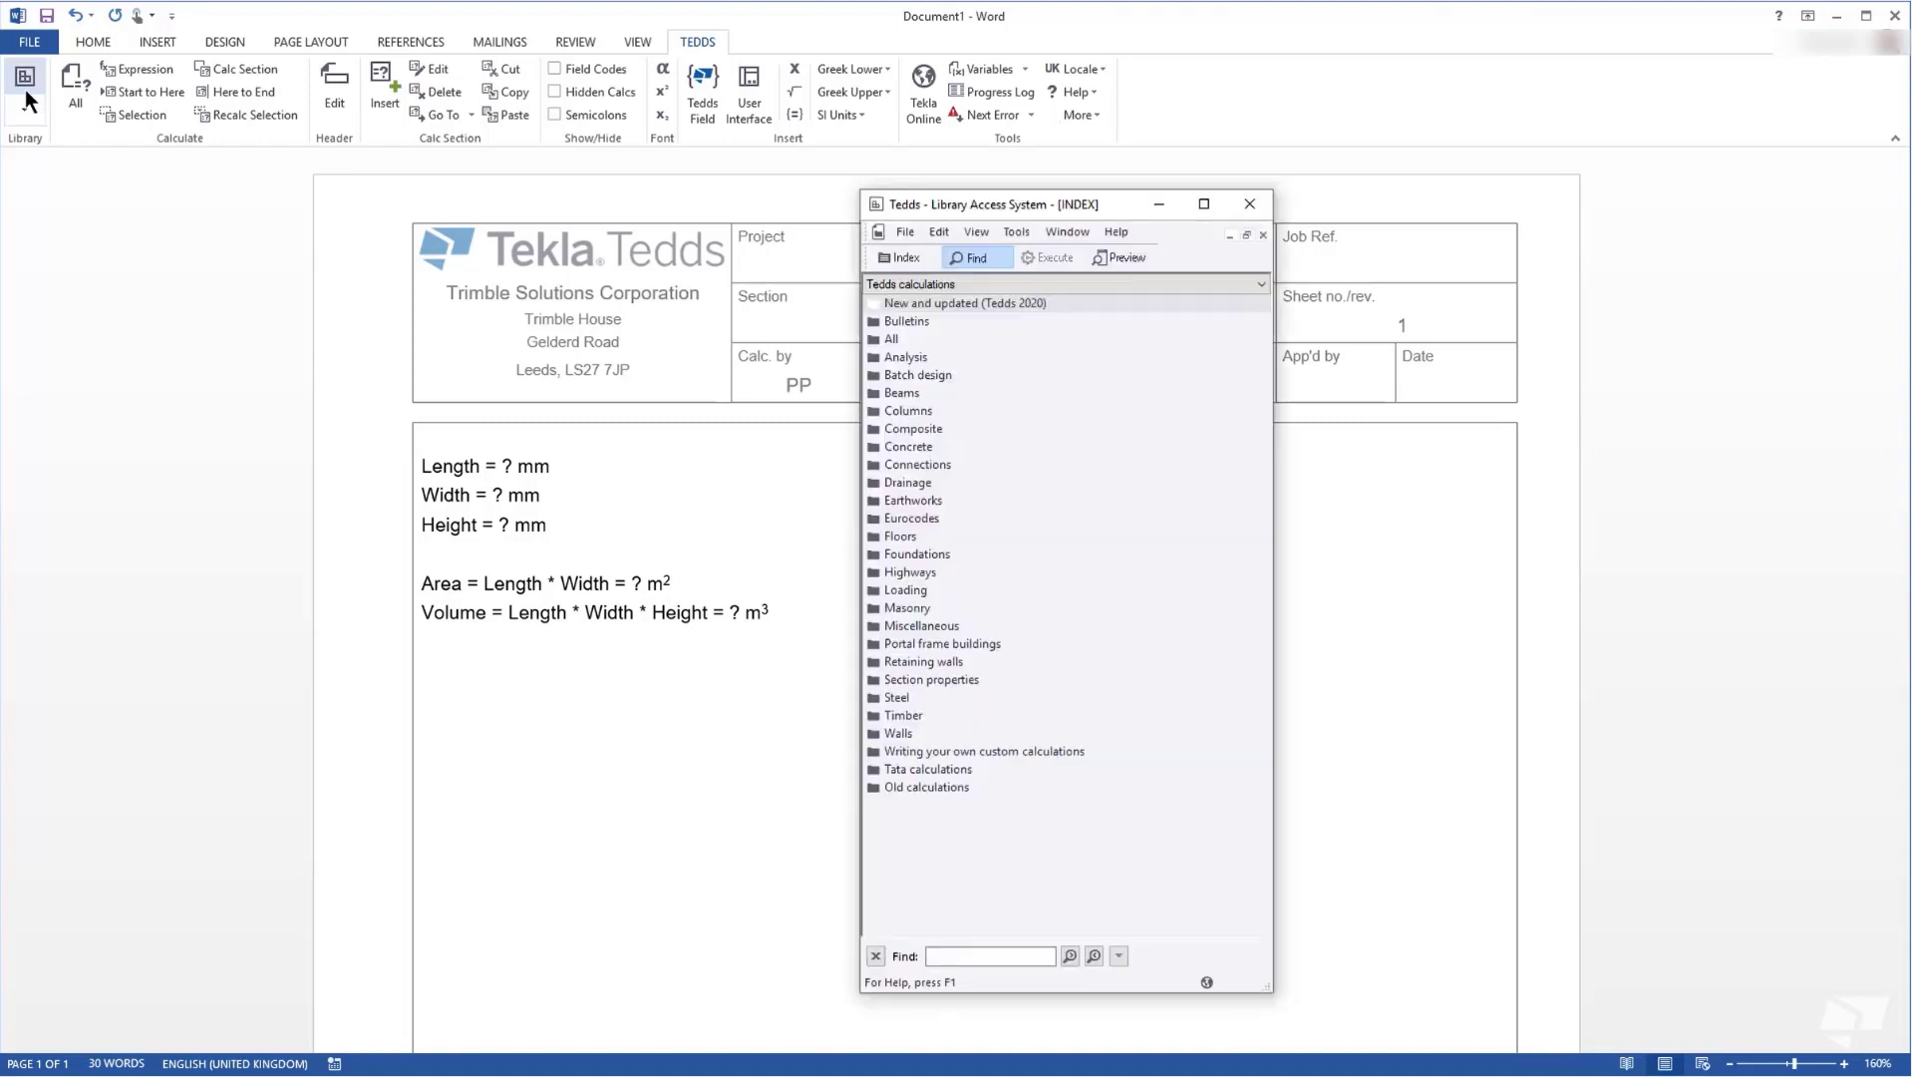
left_click(911, 232)
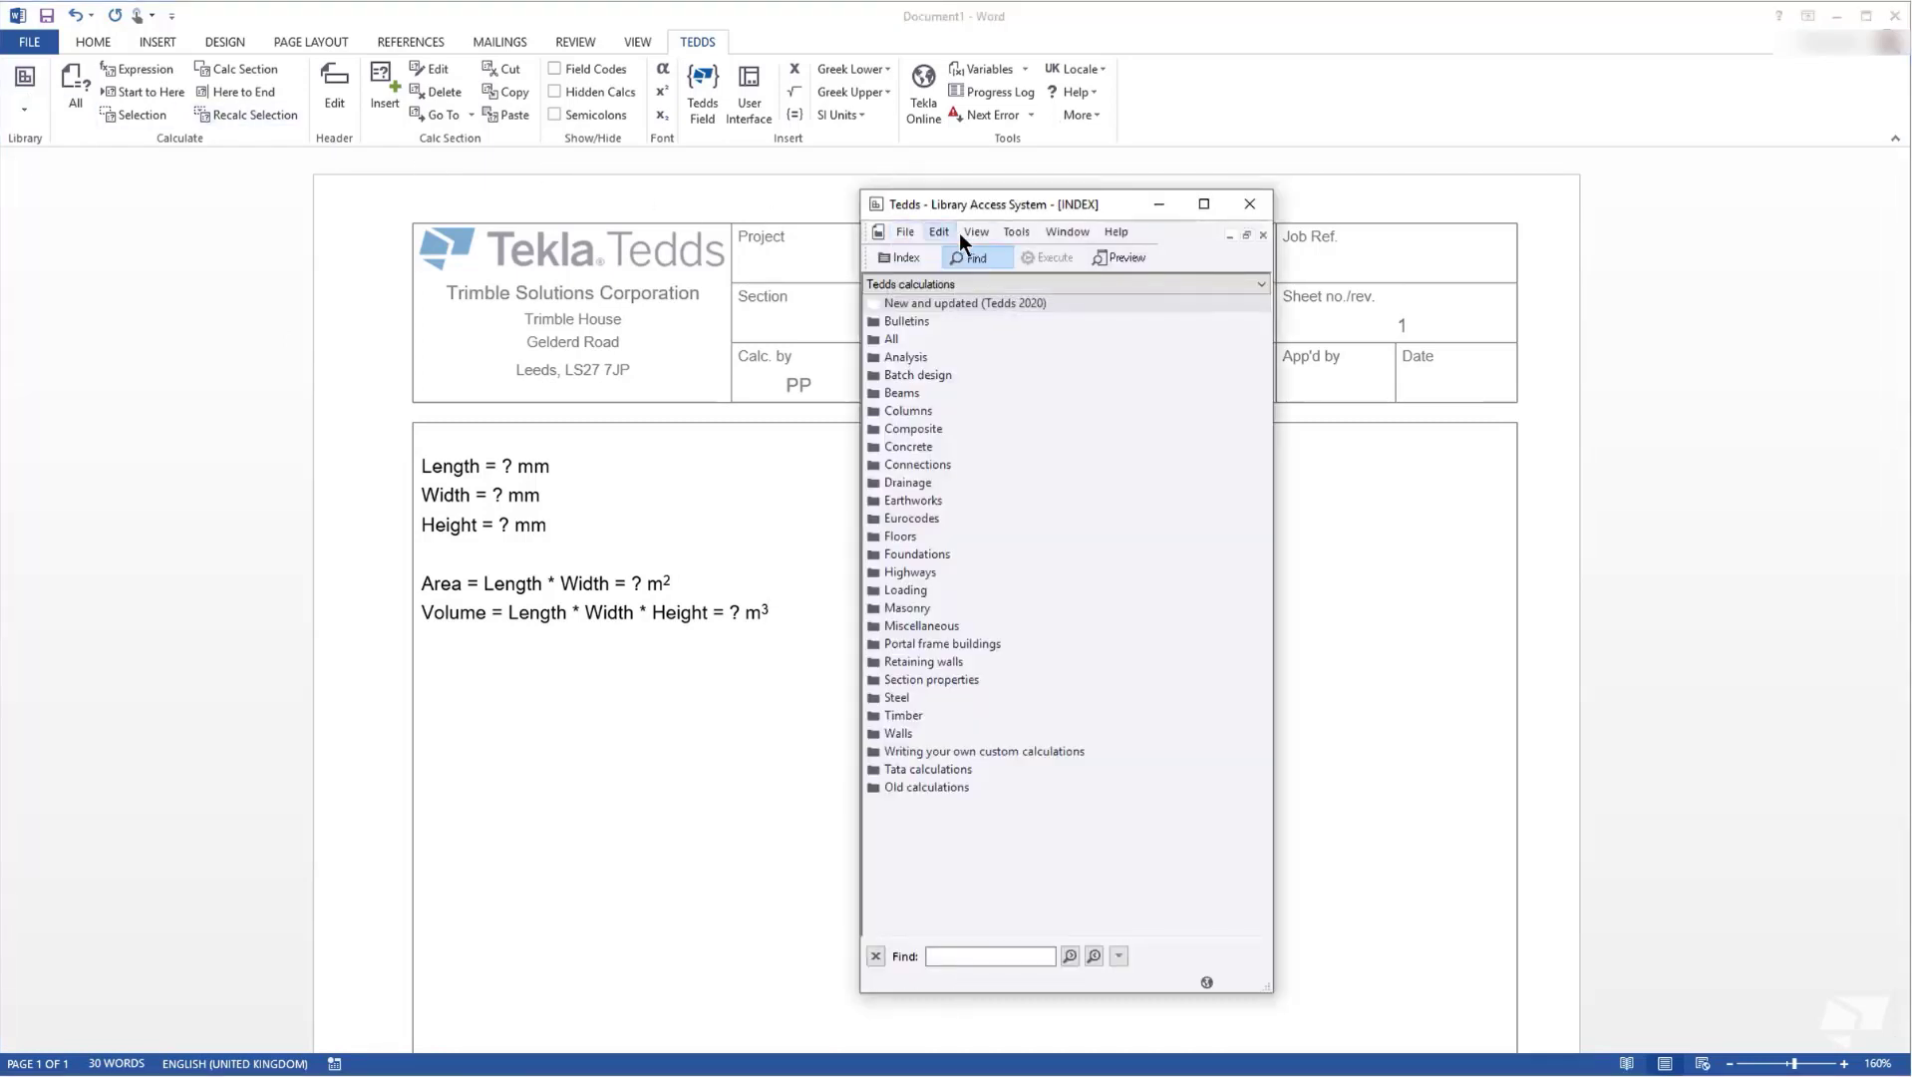
left_click(985, 233)
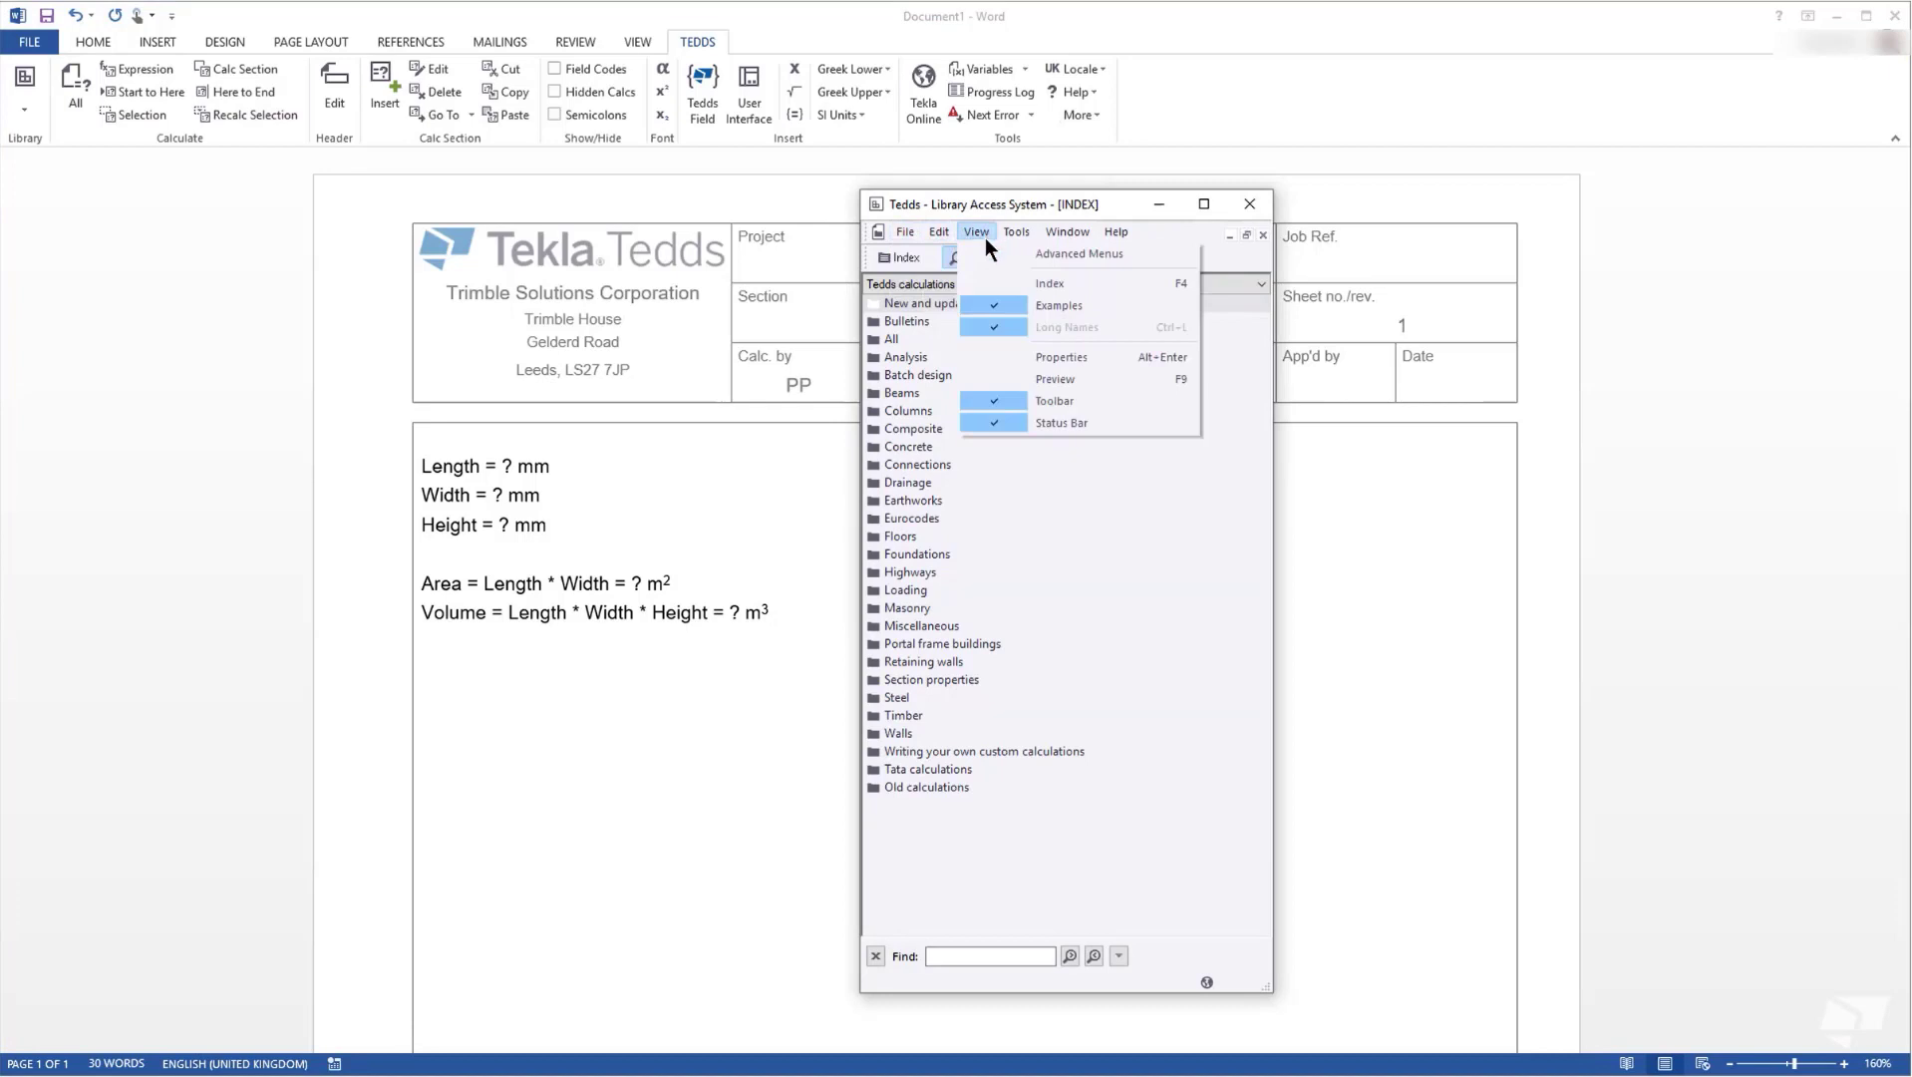
left_click(984, 252)
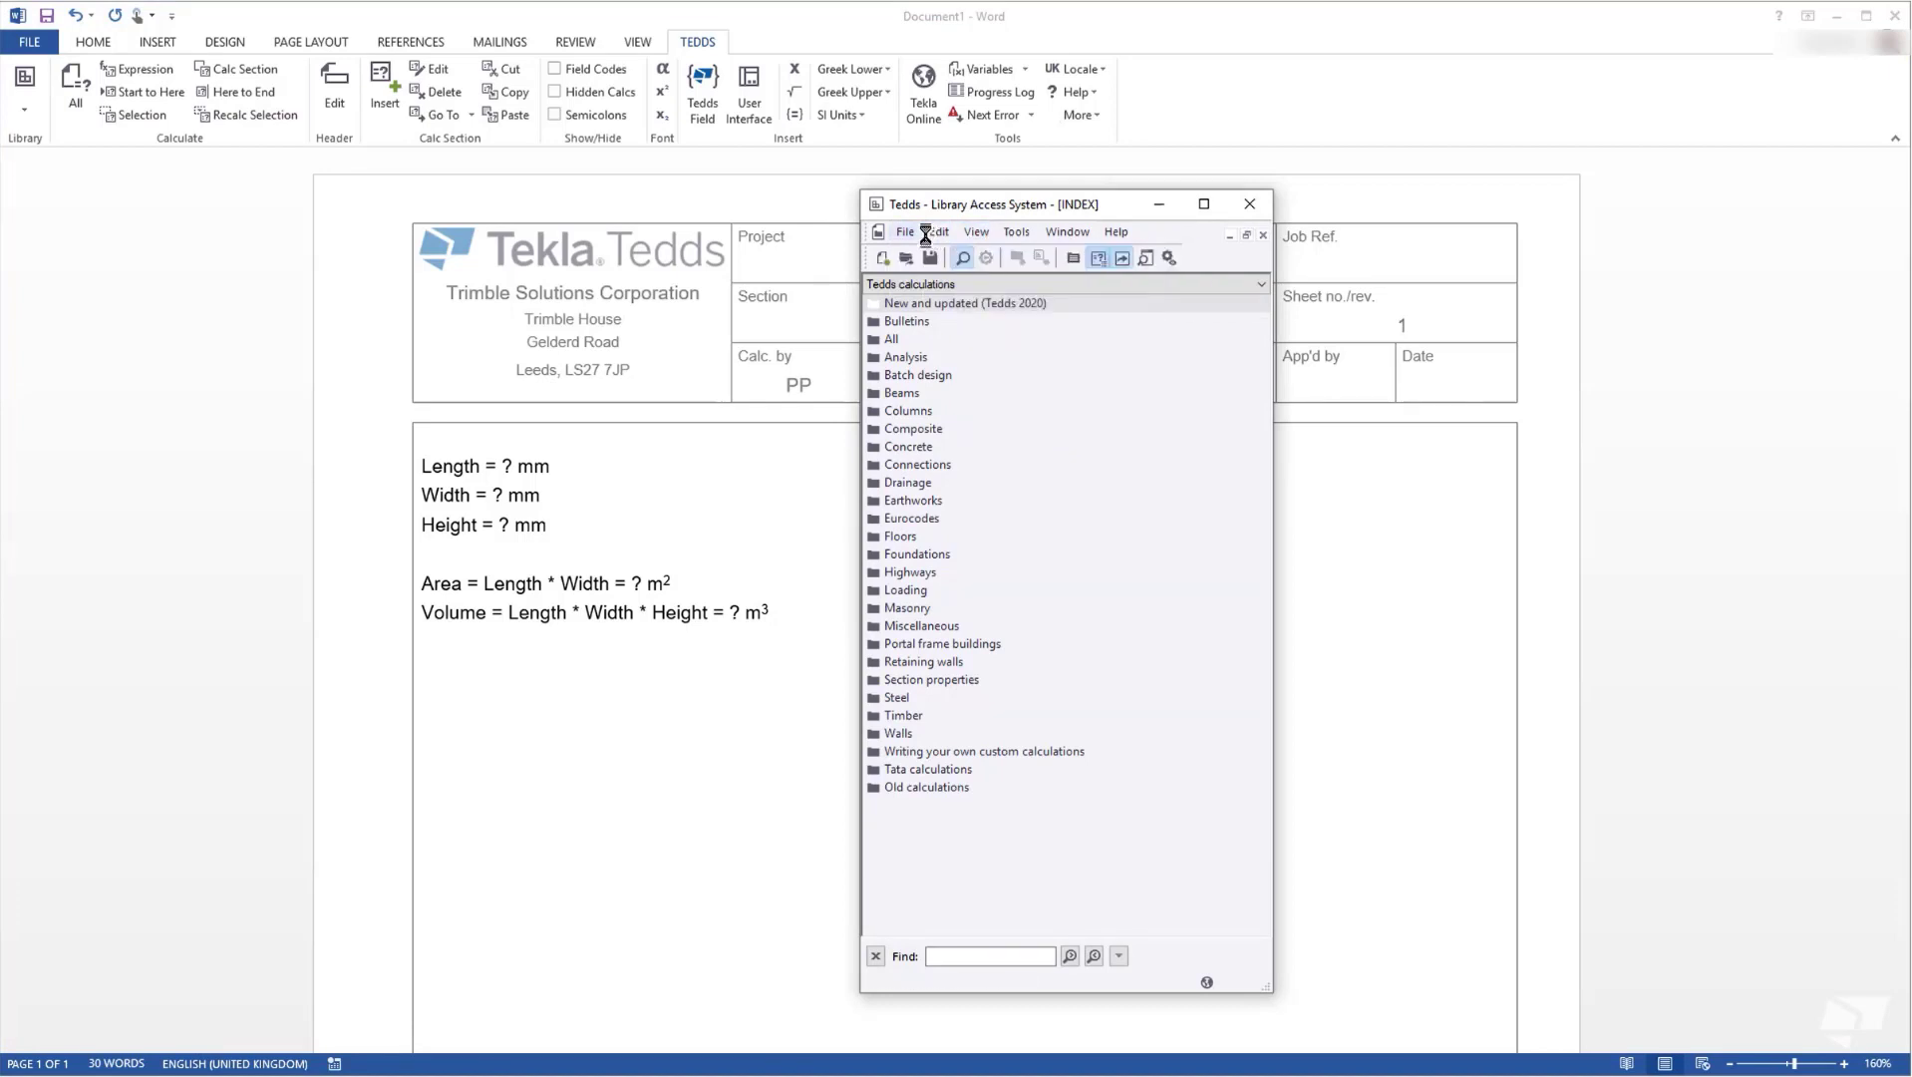
Create a new blank calculation set and add all the written calculation lines to it as an item named "Volume of footing"
left_click(908, 234)
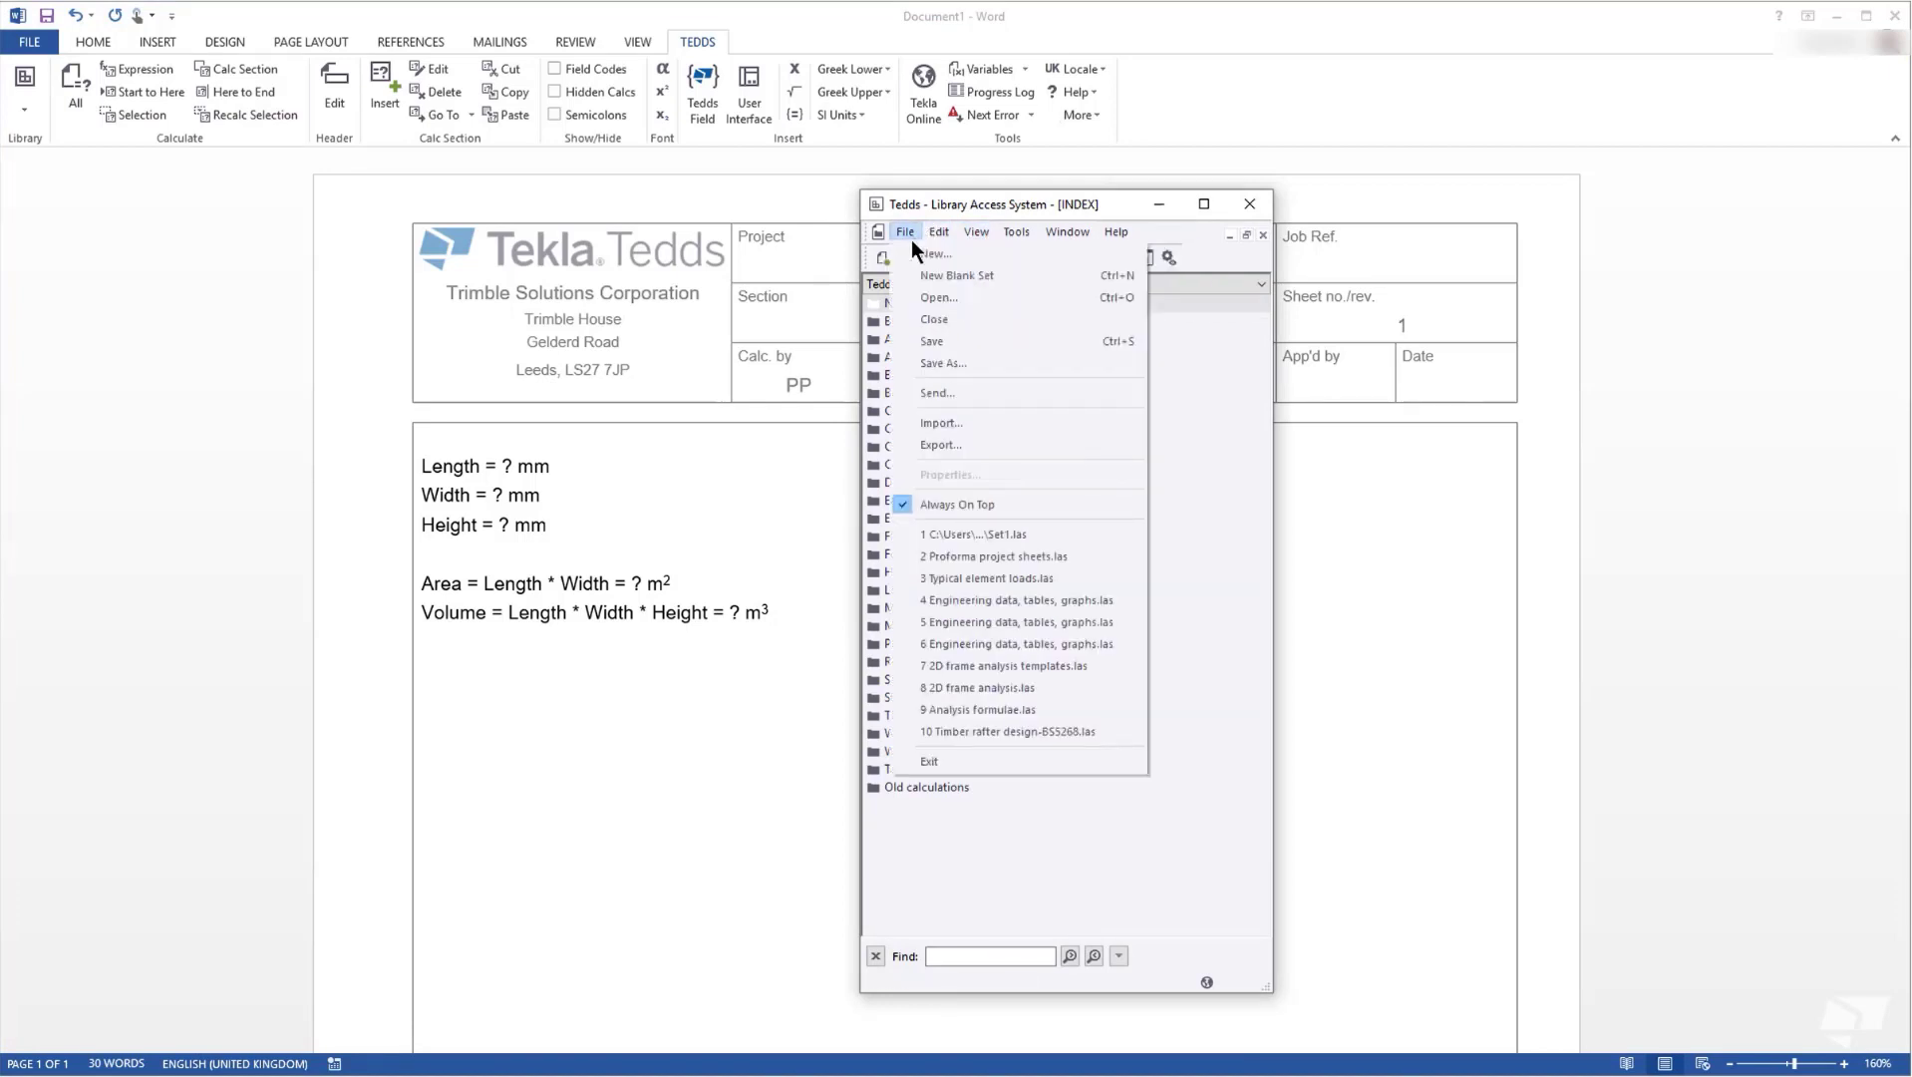
left_click(911, 274)
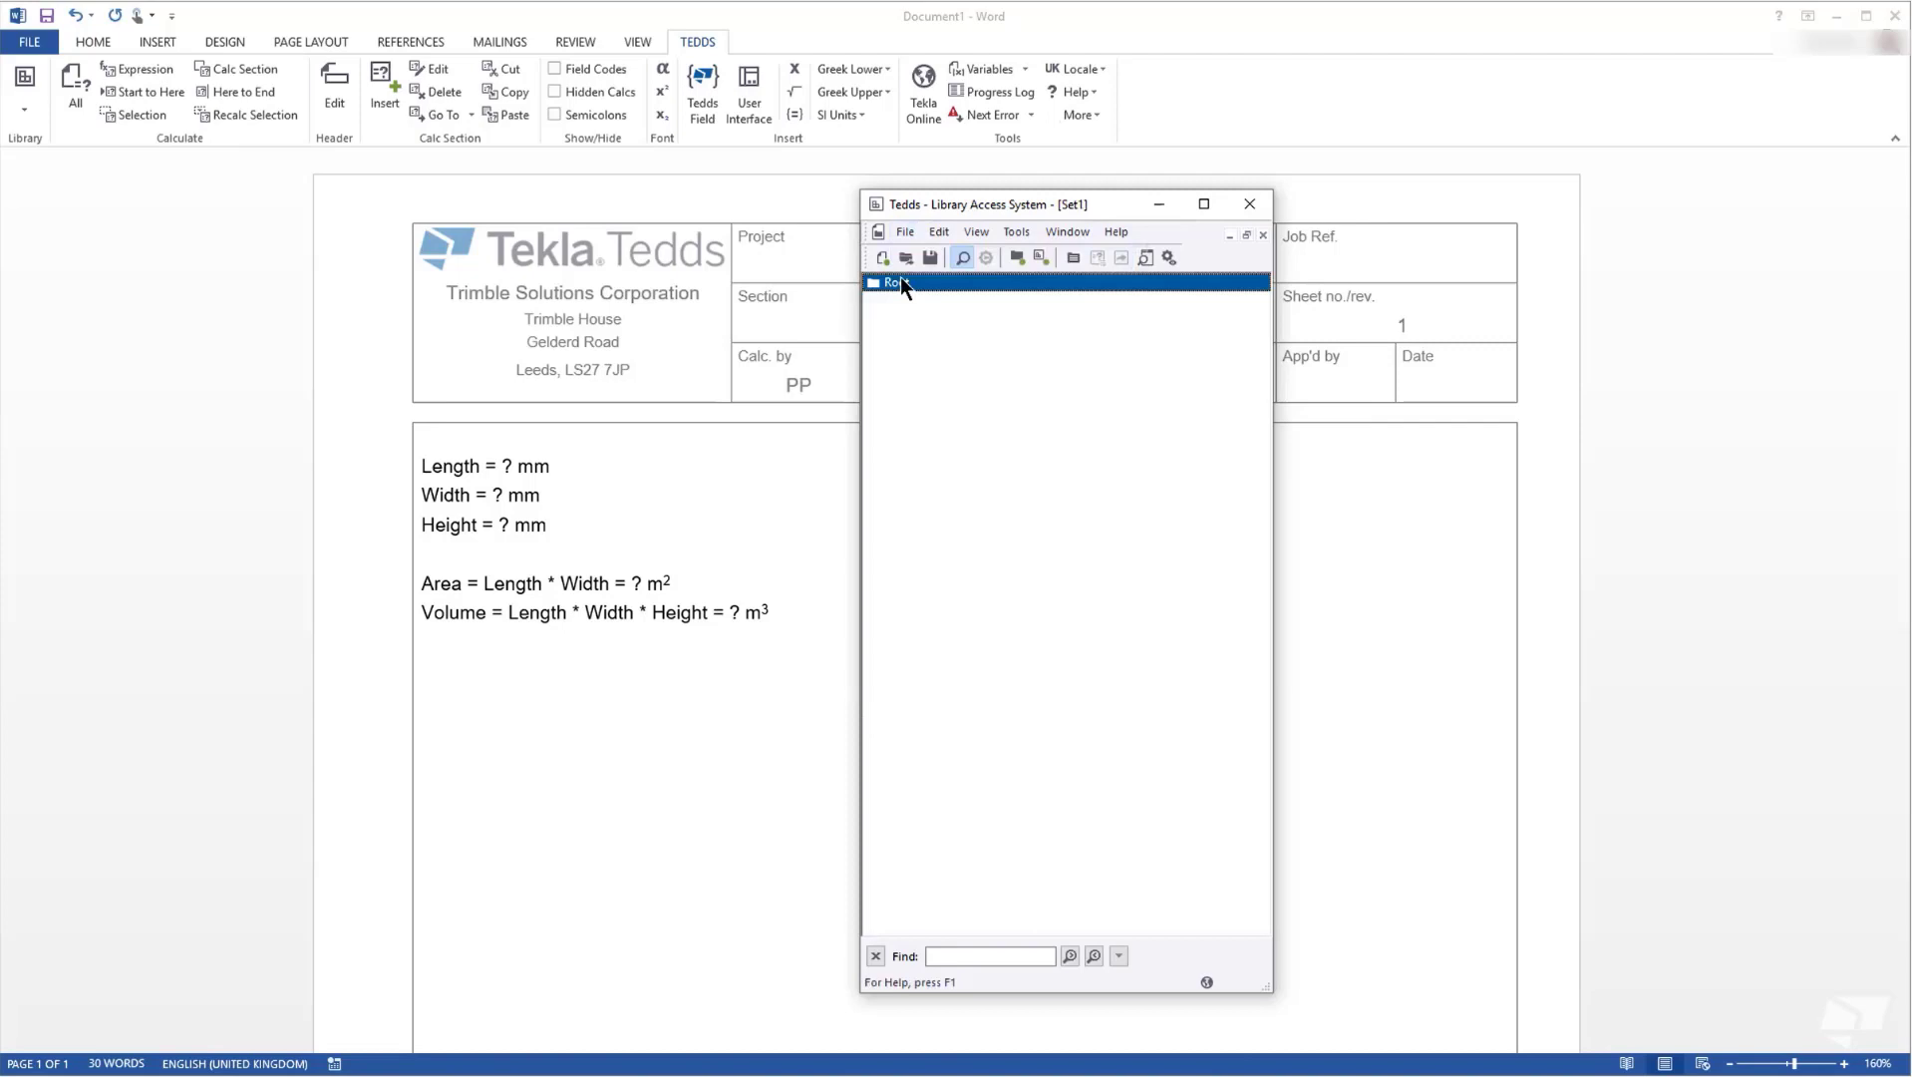
left_click(940, 232)
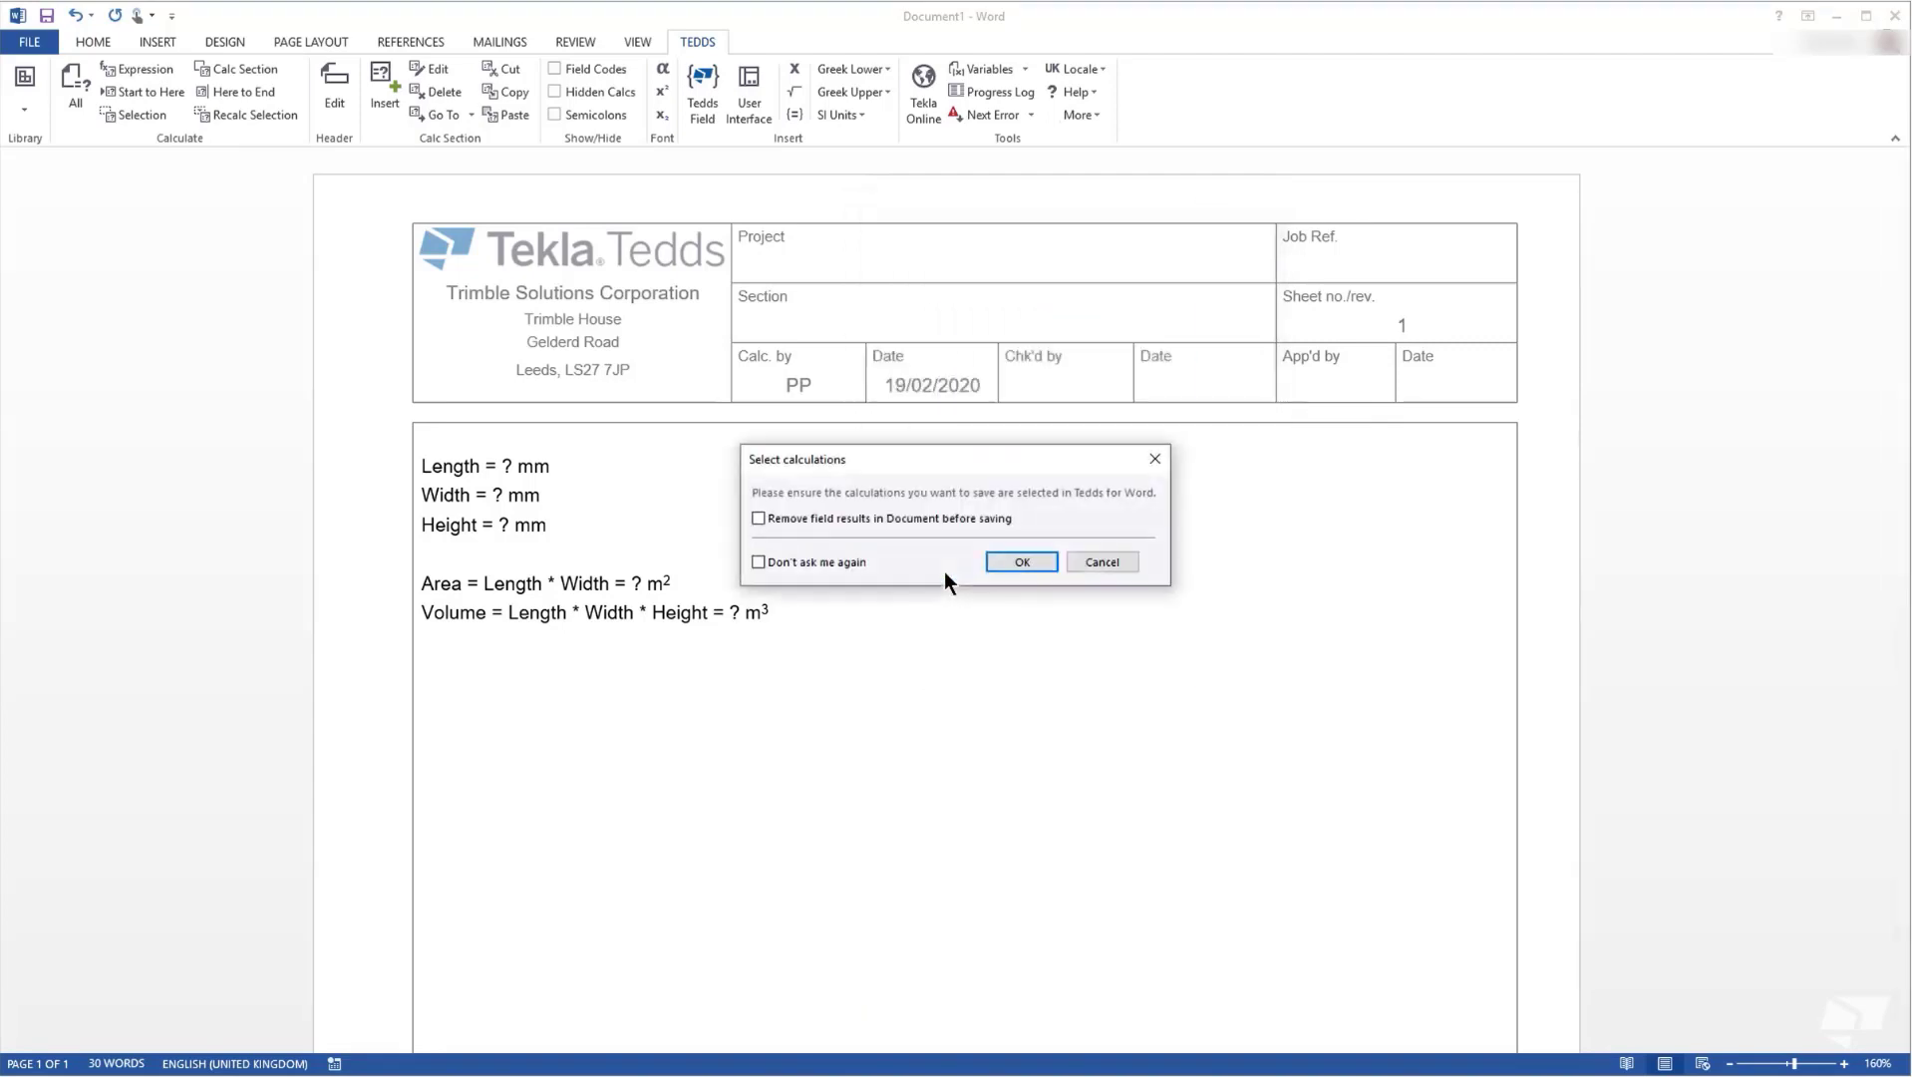
left_click_drag(422, 461, 855, 646)
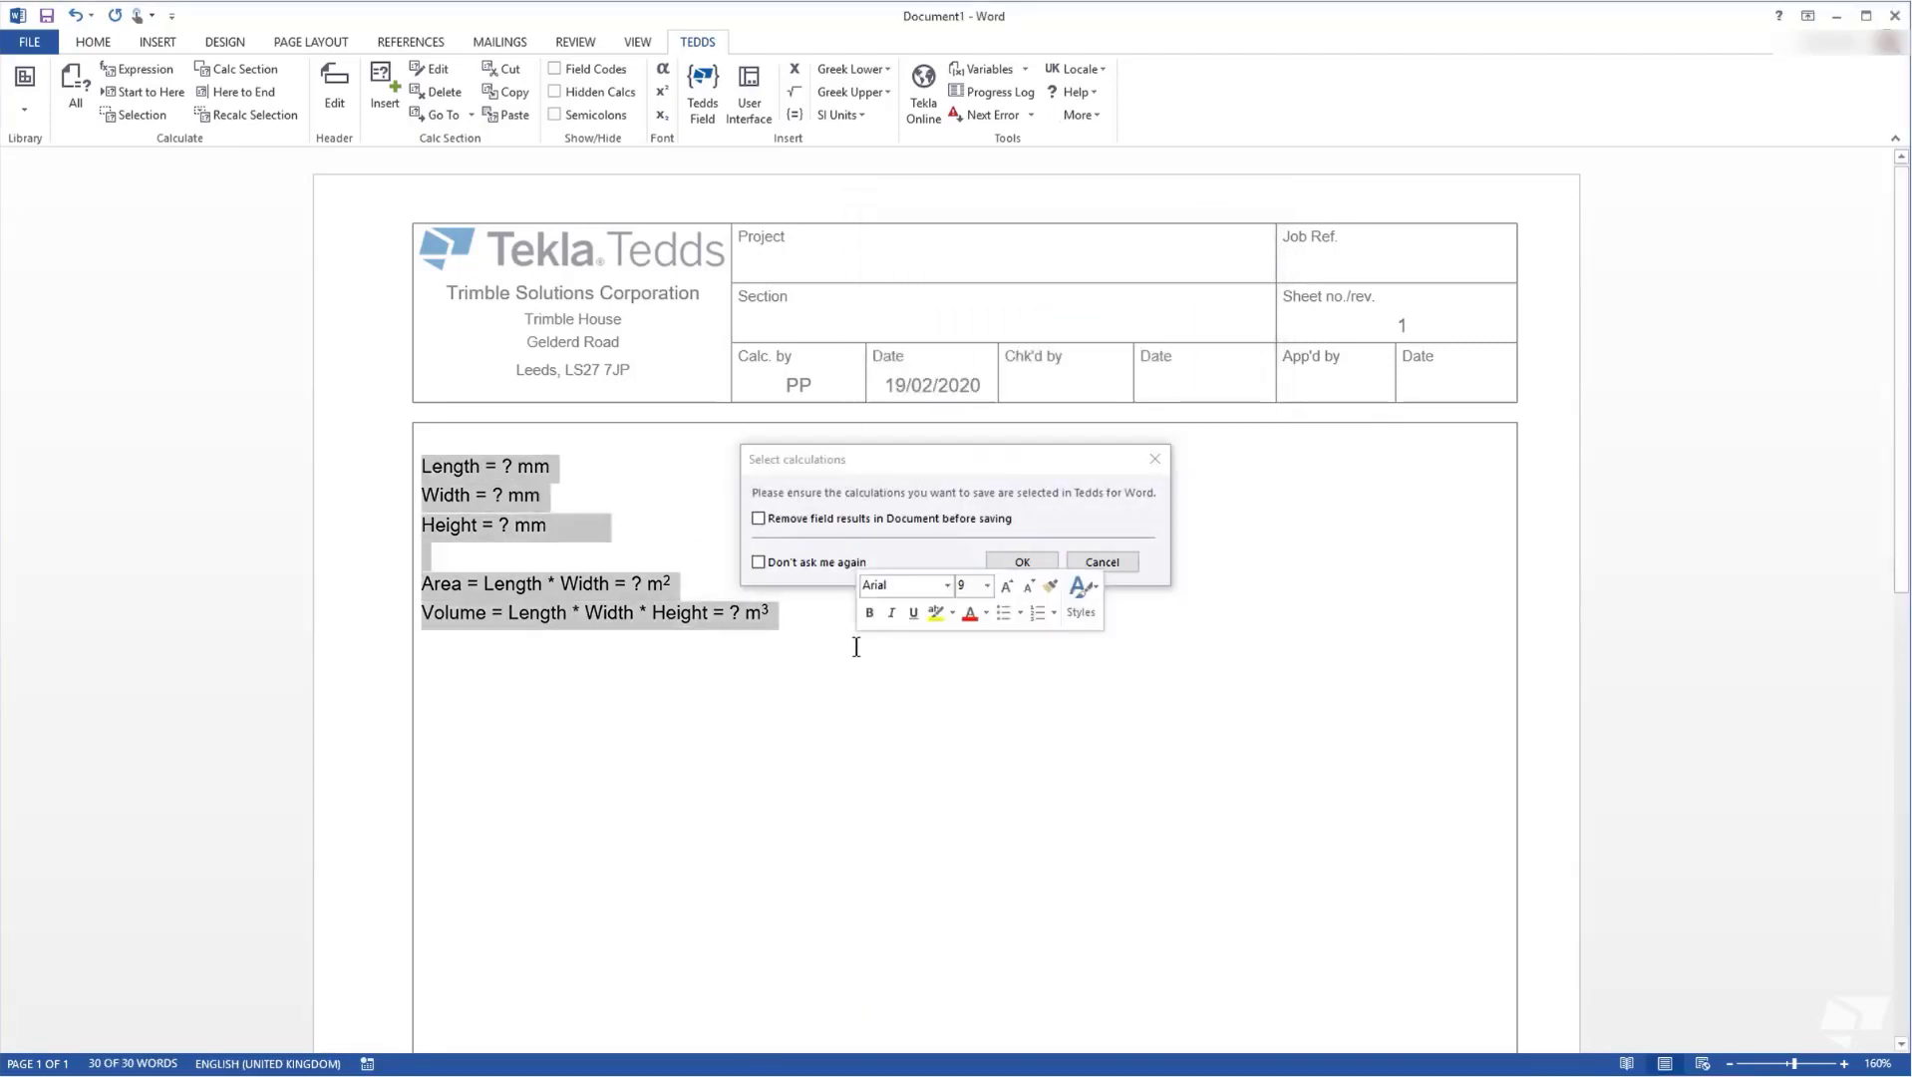
left_click(1035, 564)
type("Volume of footing")
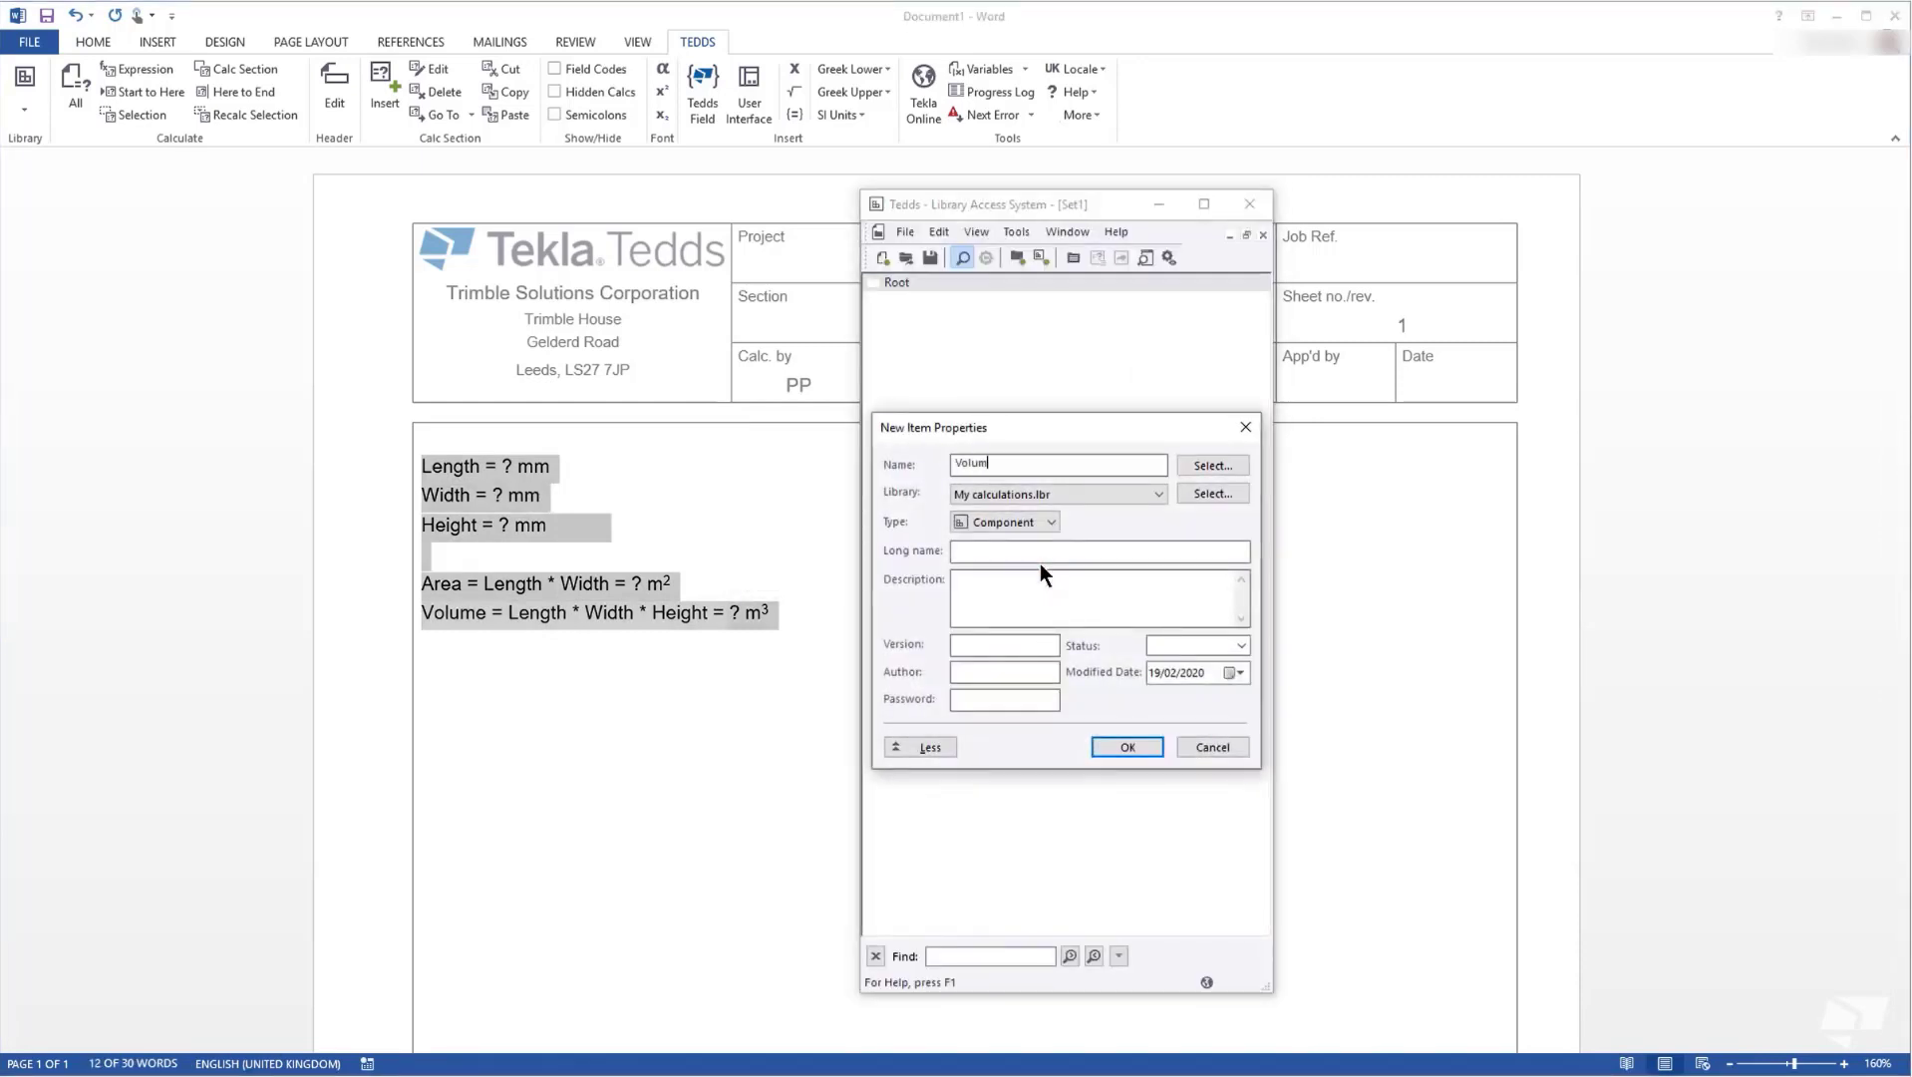
Store the new item in a new calc library named "FootingCalcs.lbr" and save the calculation set as Set1.las
left_click(1217, 494)
type("FootingCalcs.lbr")
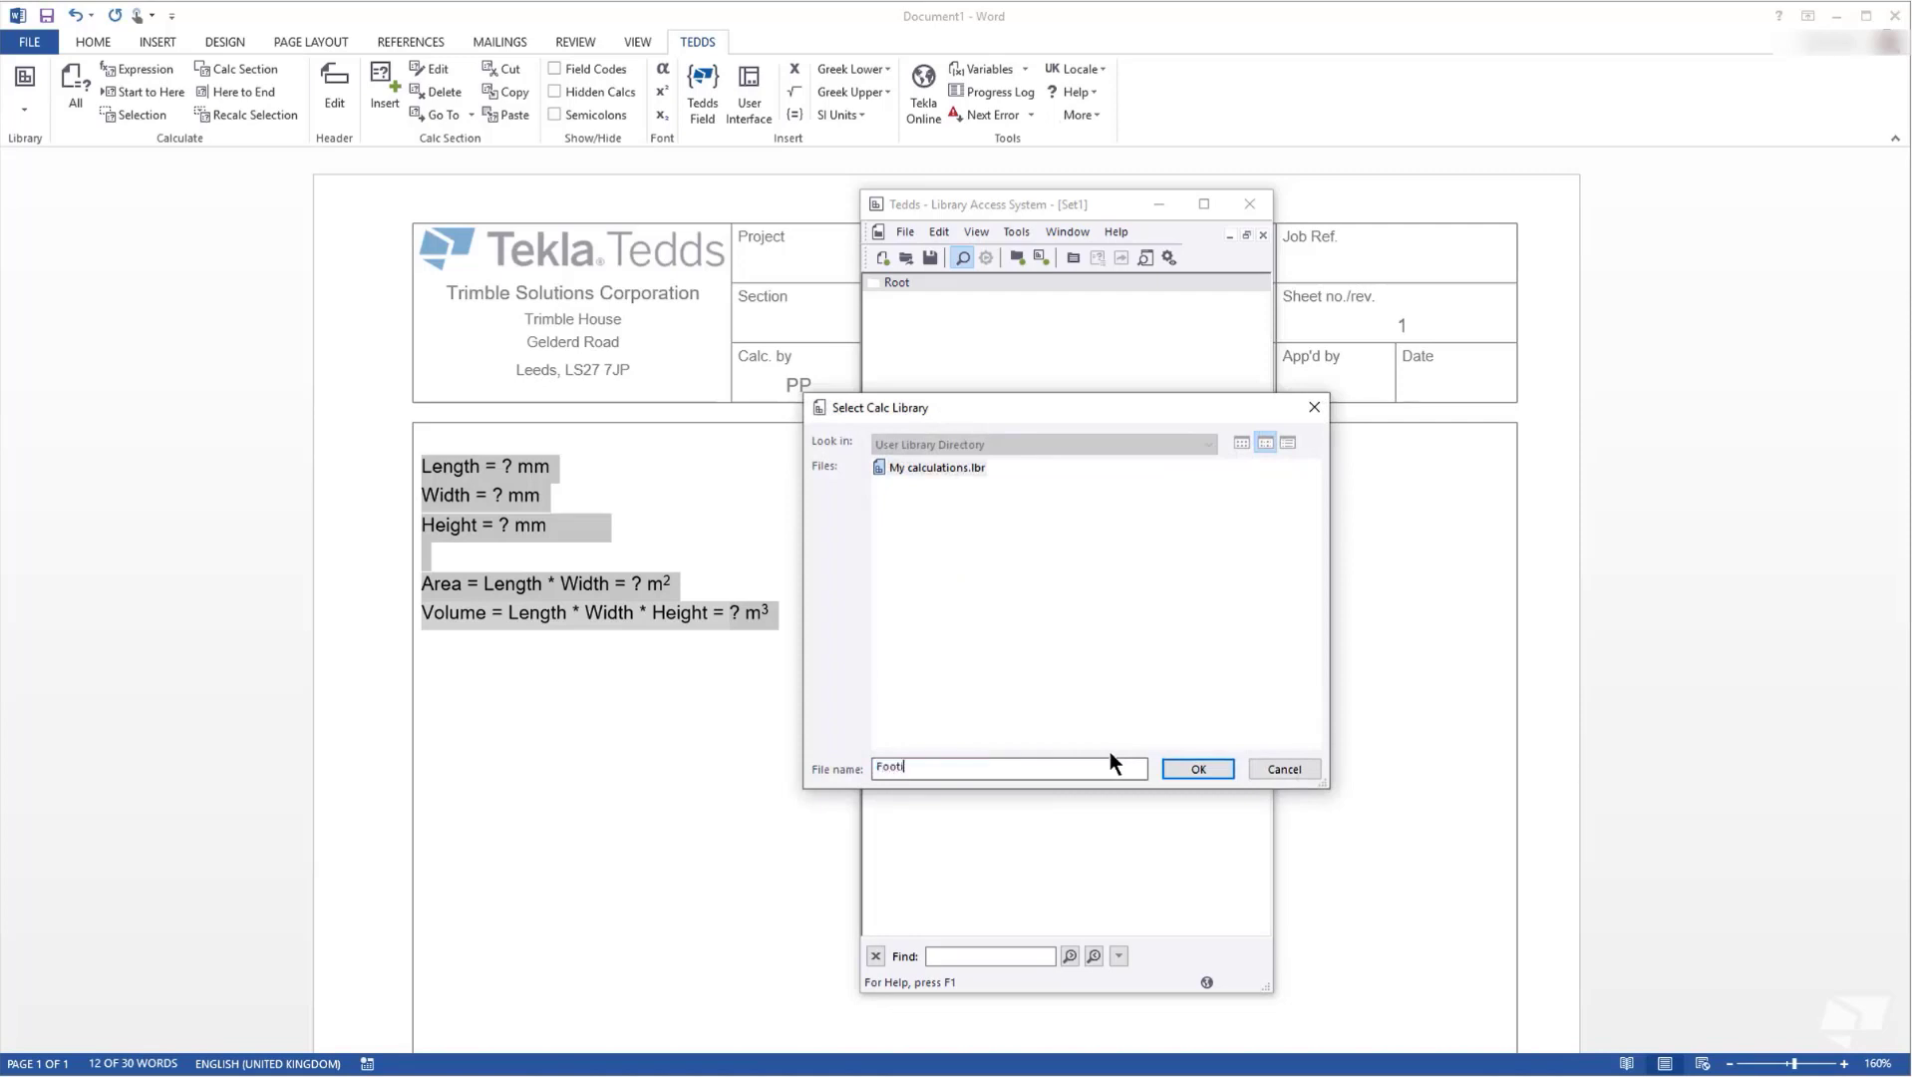
left_click(1209, 769)
key("Return")
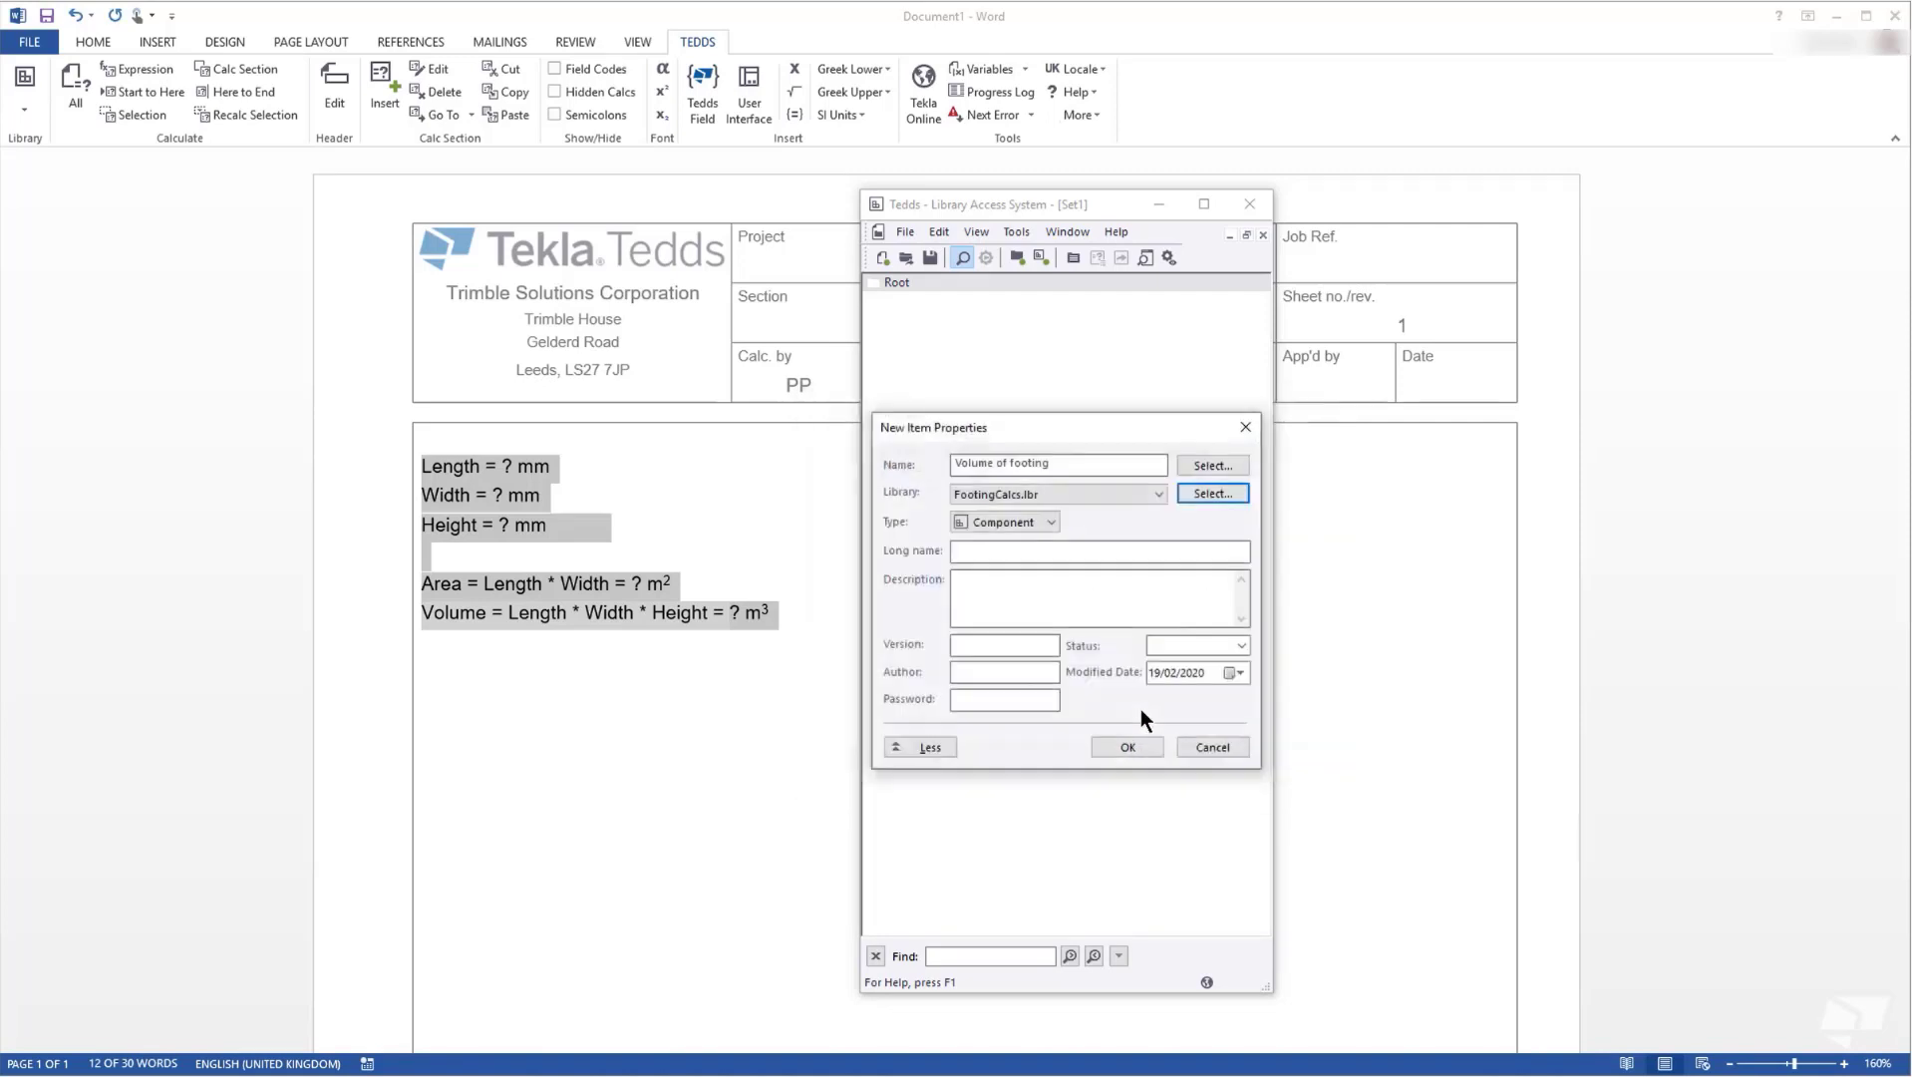
left_click(1147, 746)
left_click(905, 231)
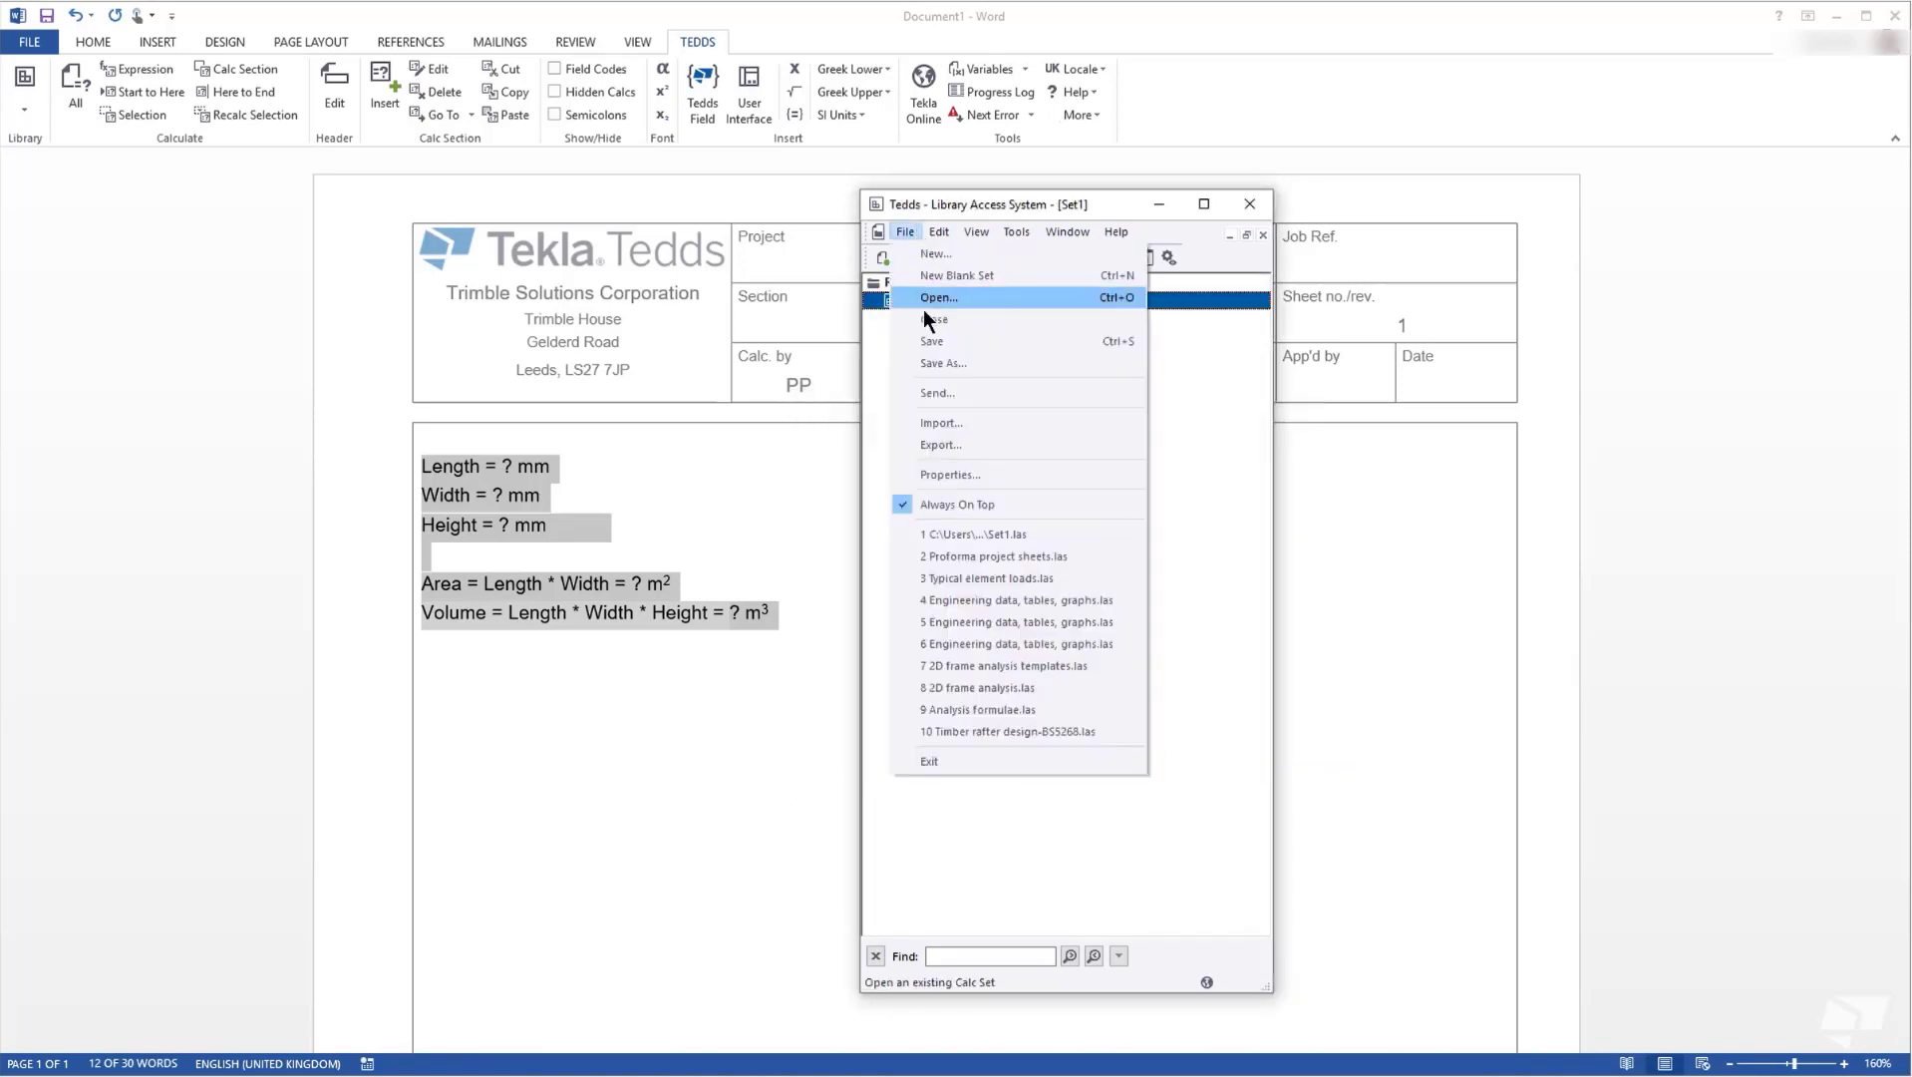
left_click(923, 311)
left_click(961, 647)
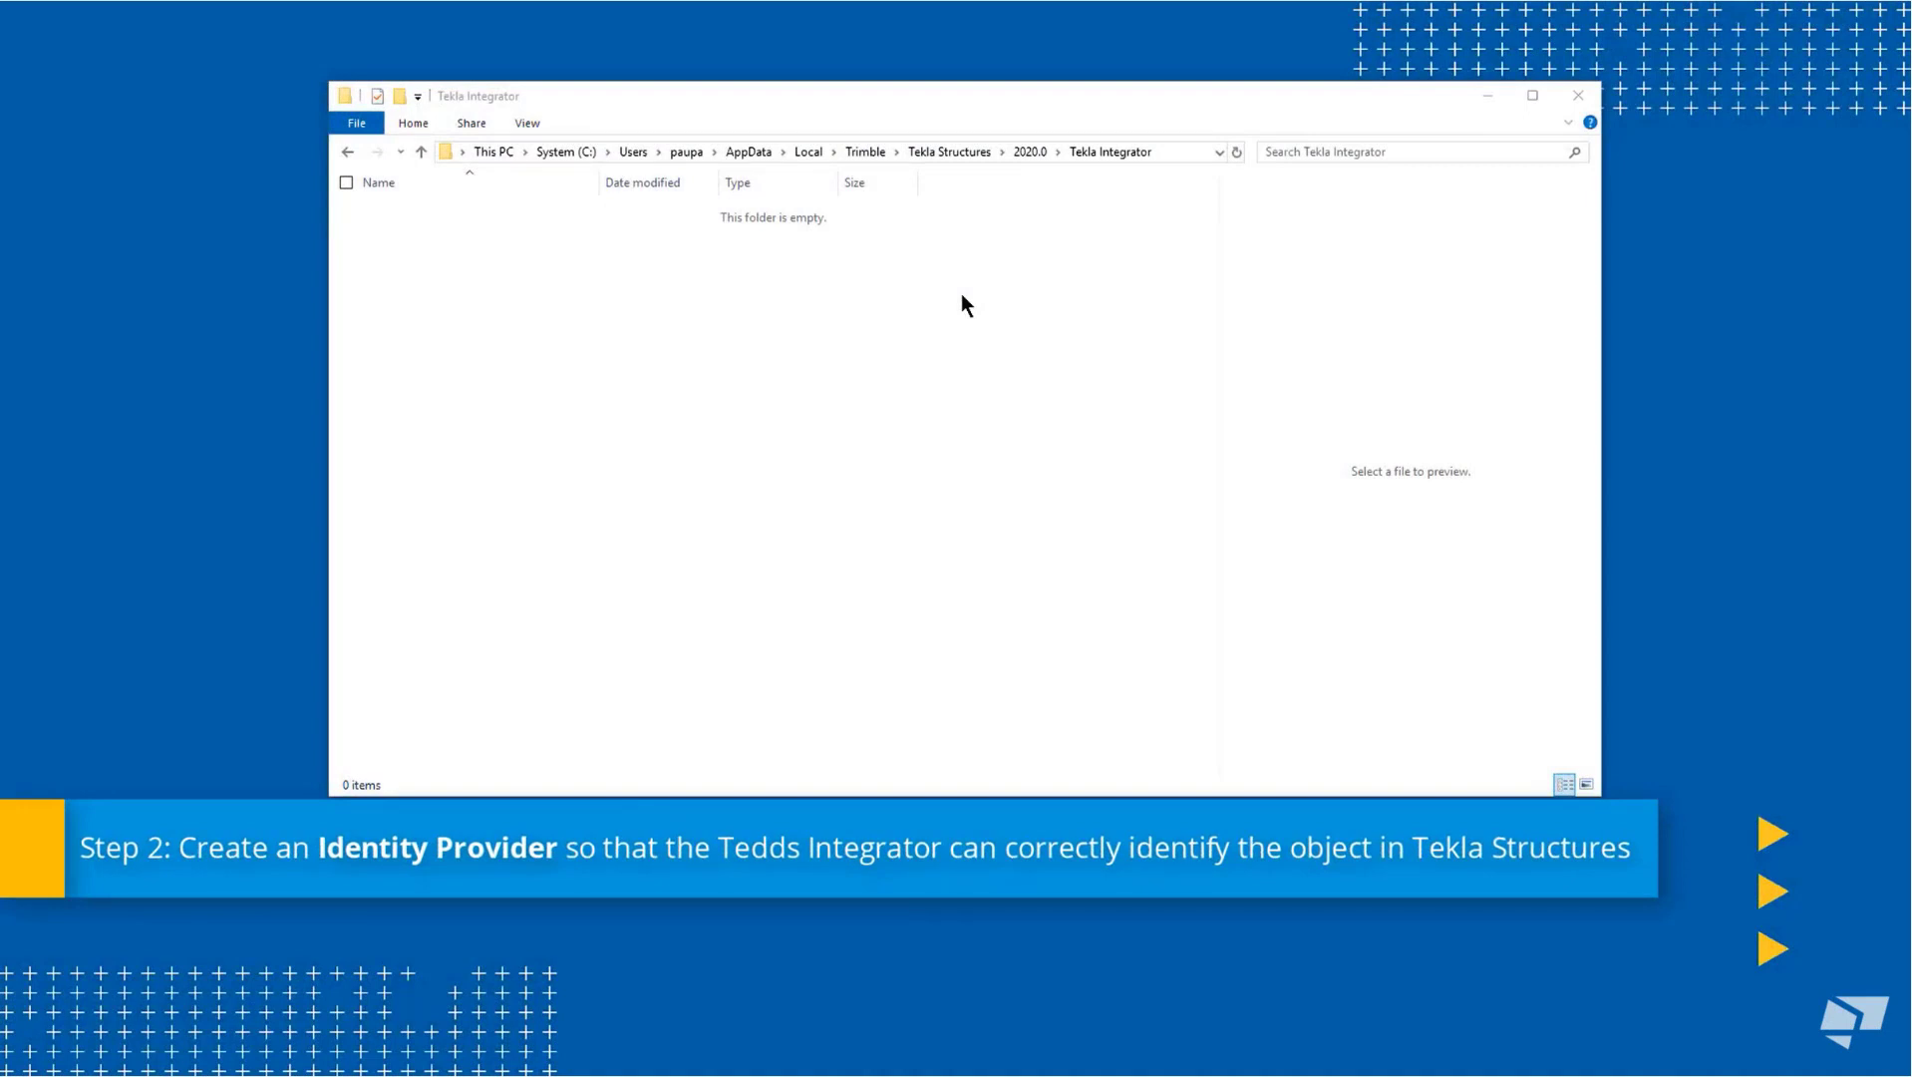
Switch to File Explorer and create a folder named "Identity Providers" in the Tekla Structures 2020.0 Tekla Integrator folder
left_click(960, 293)
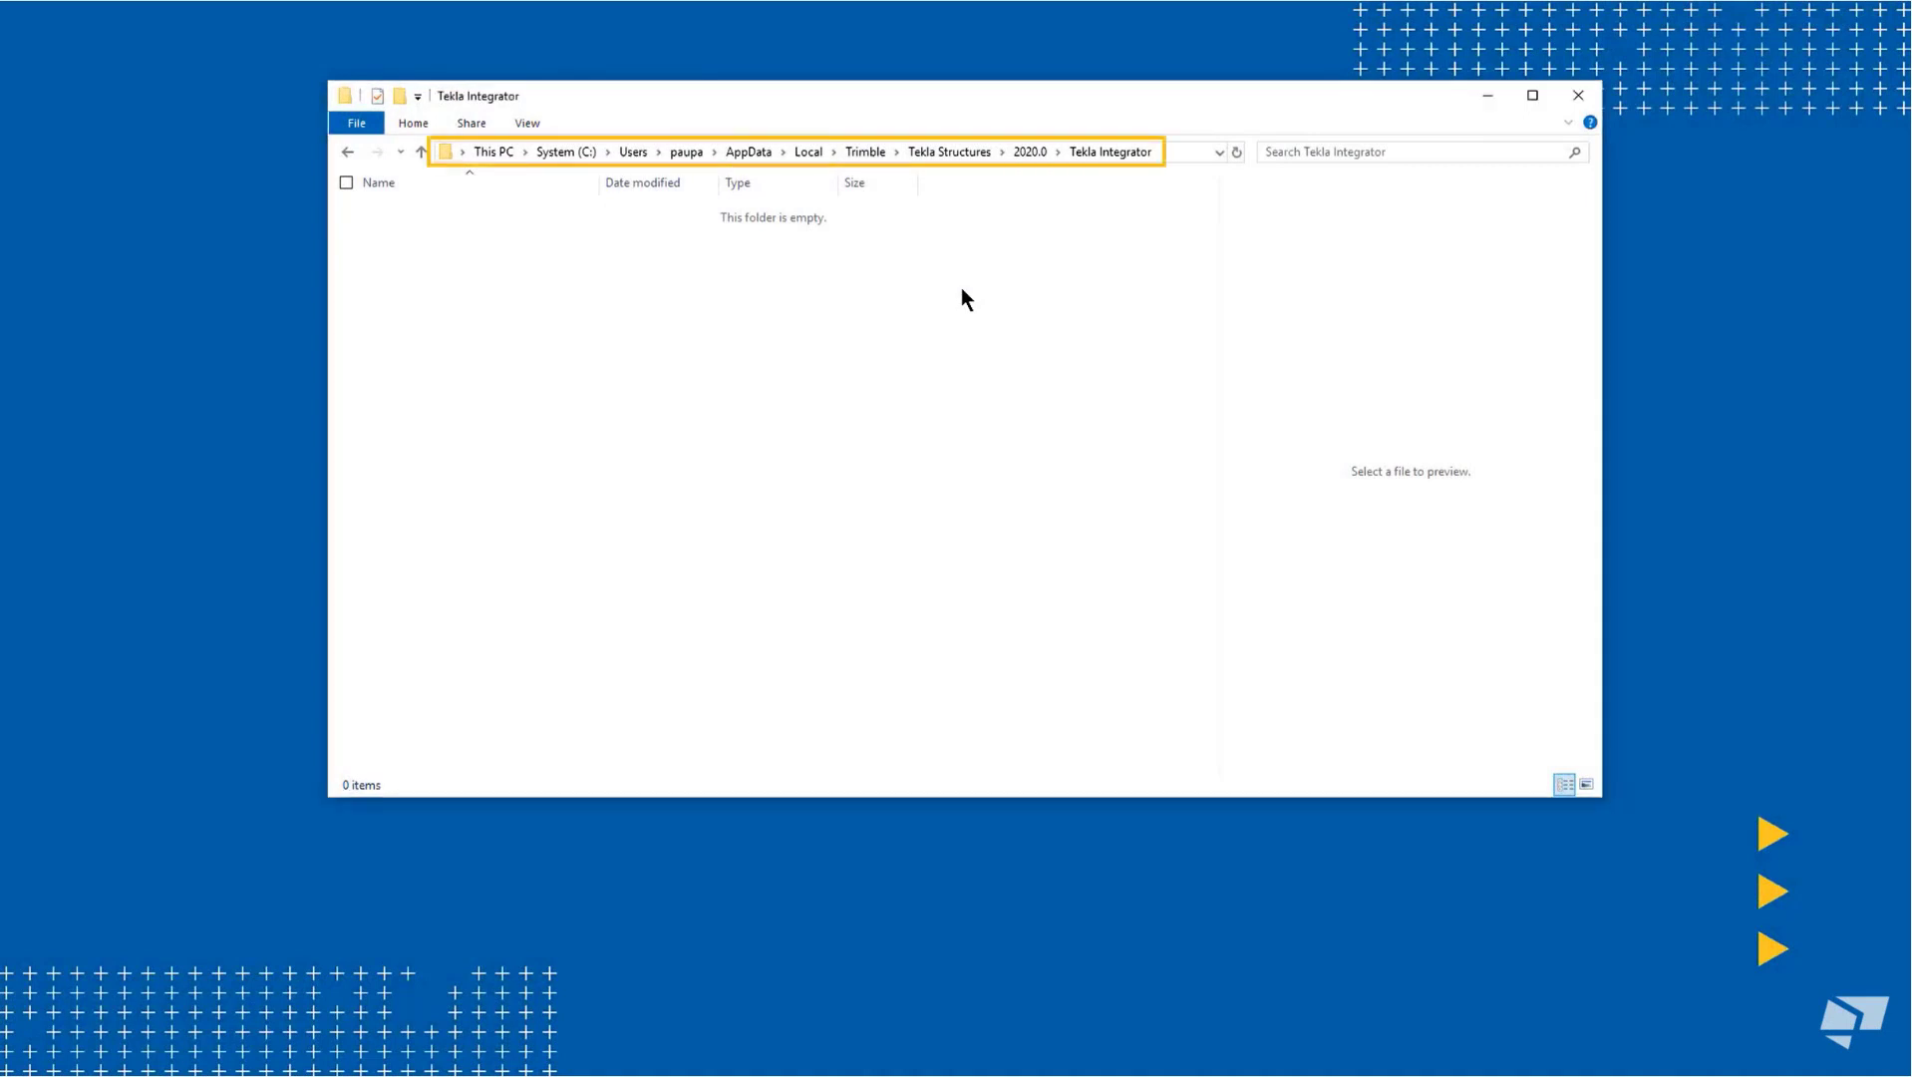
right_click(243, 287)
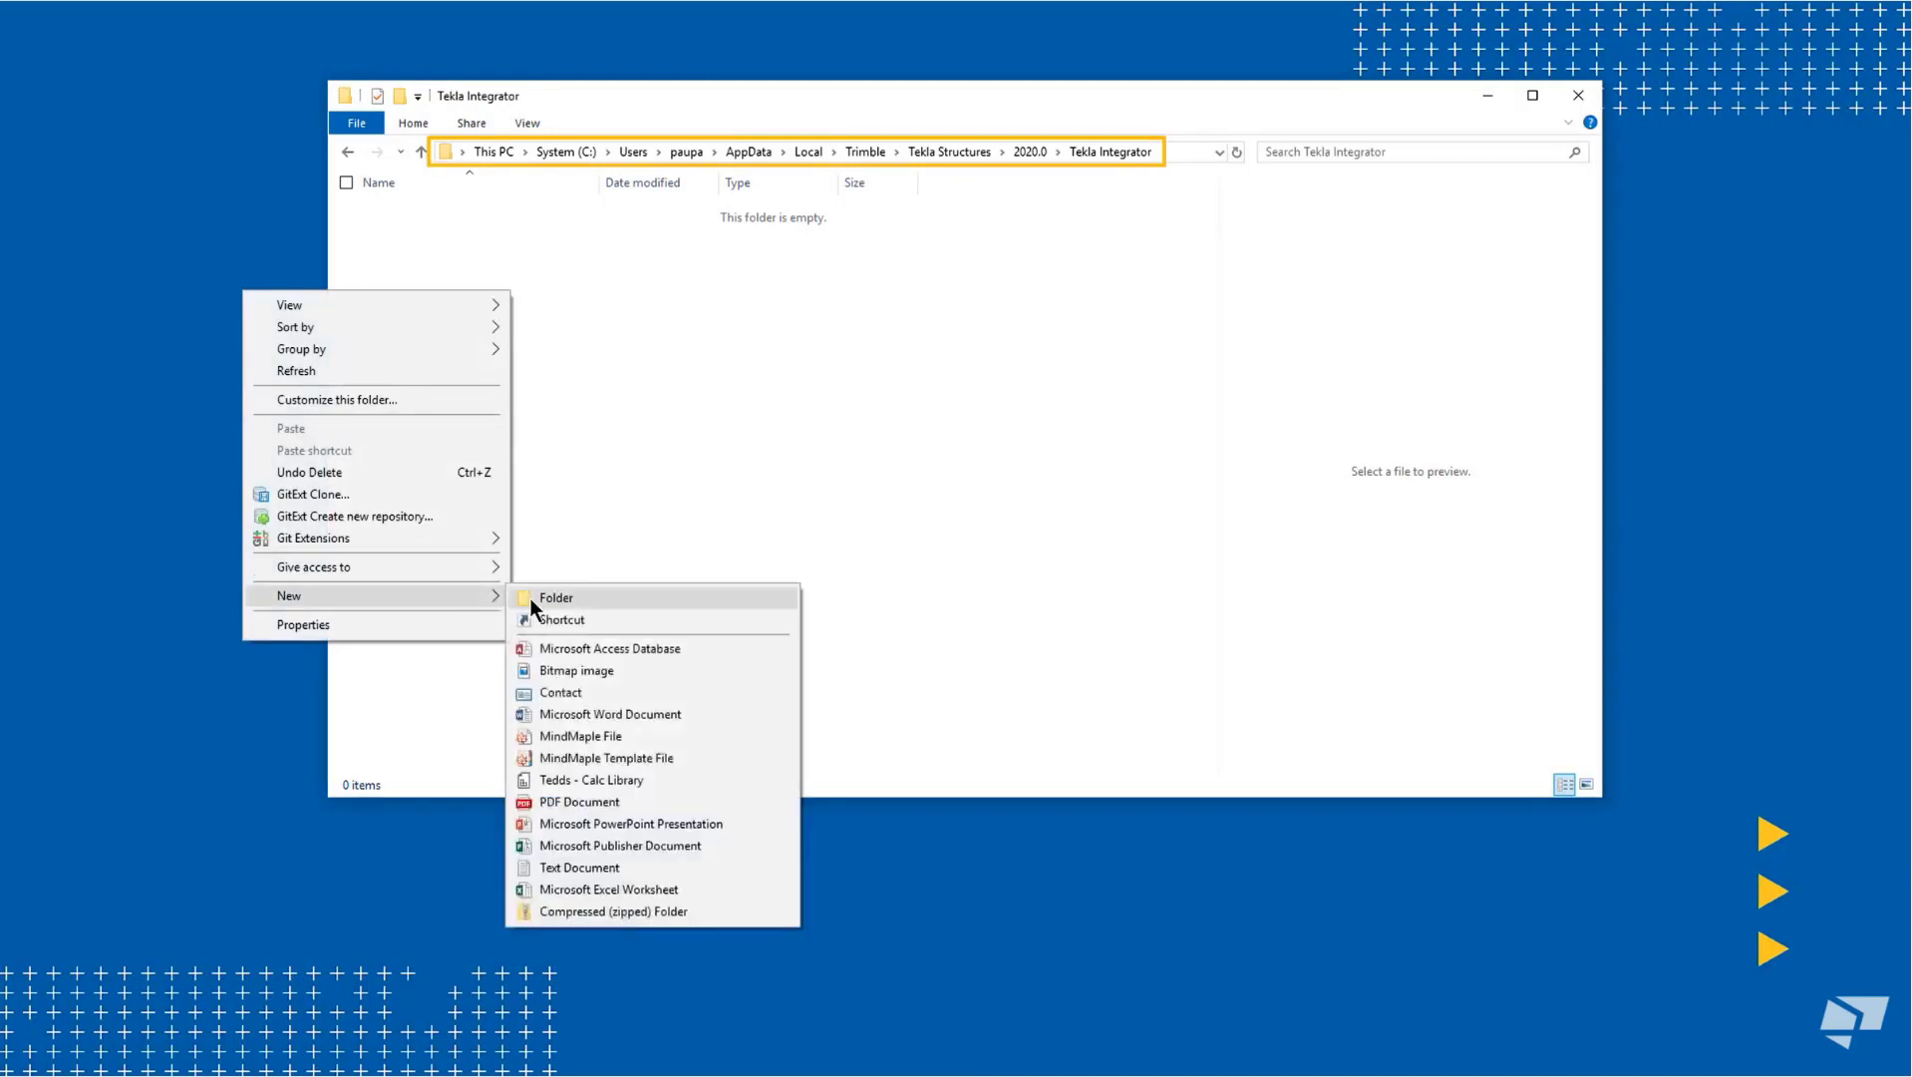
left_click(530, 597)
type("Identity Providers")
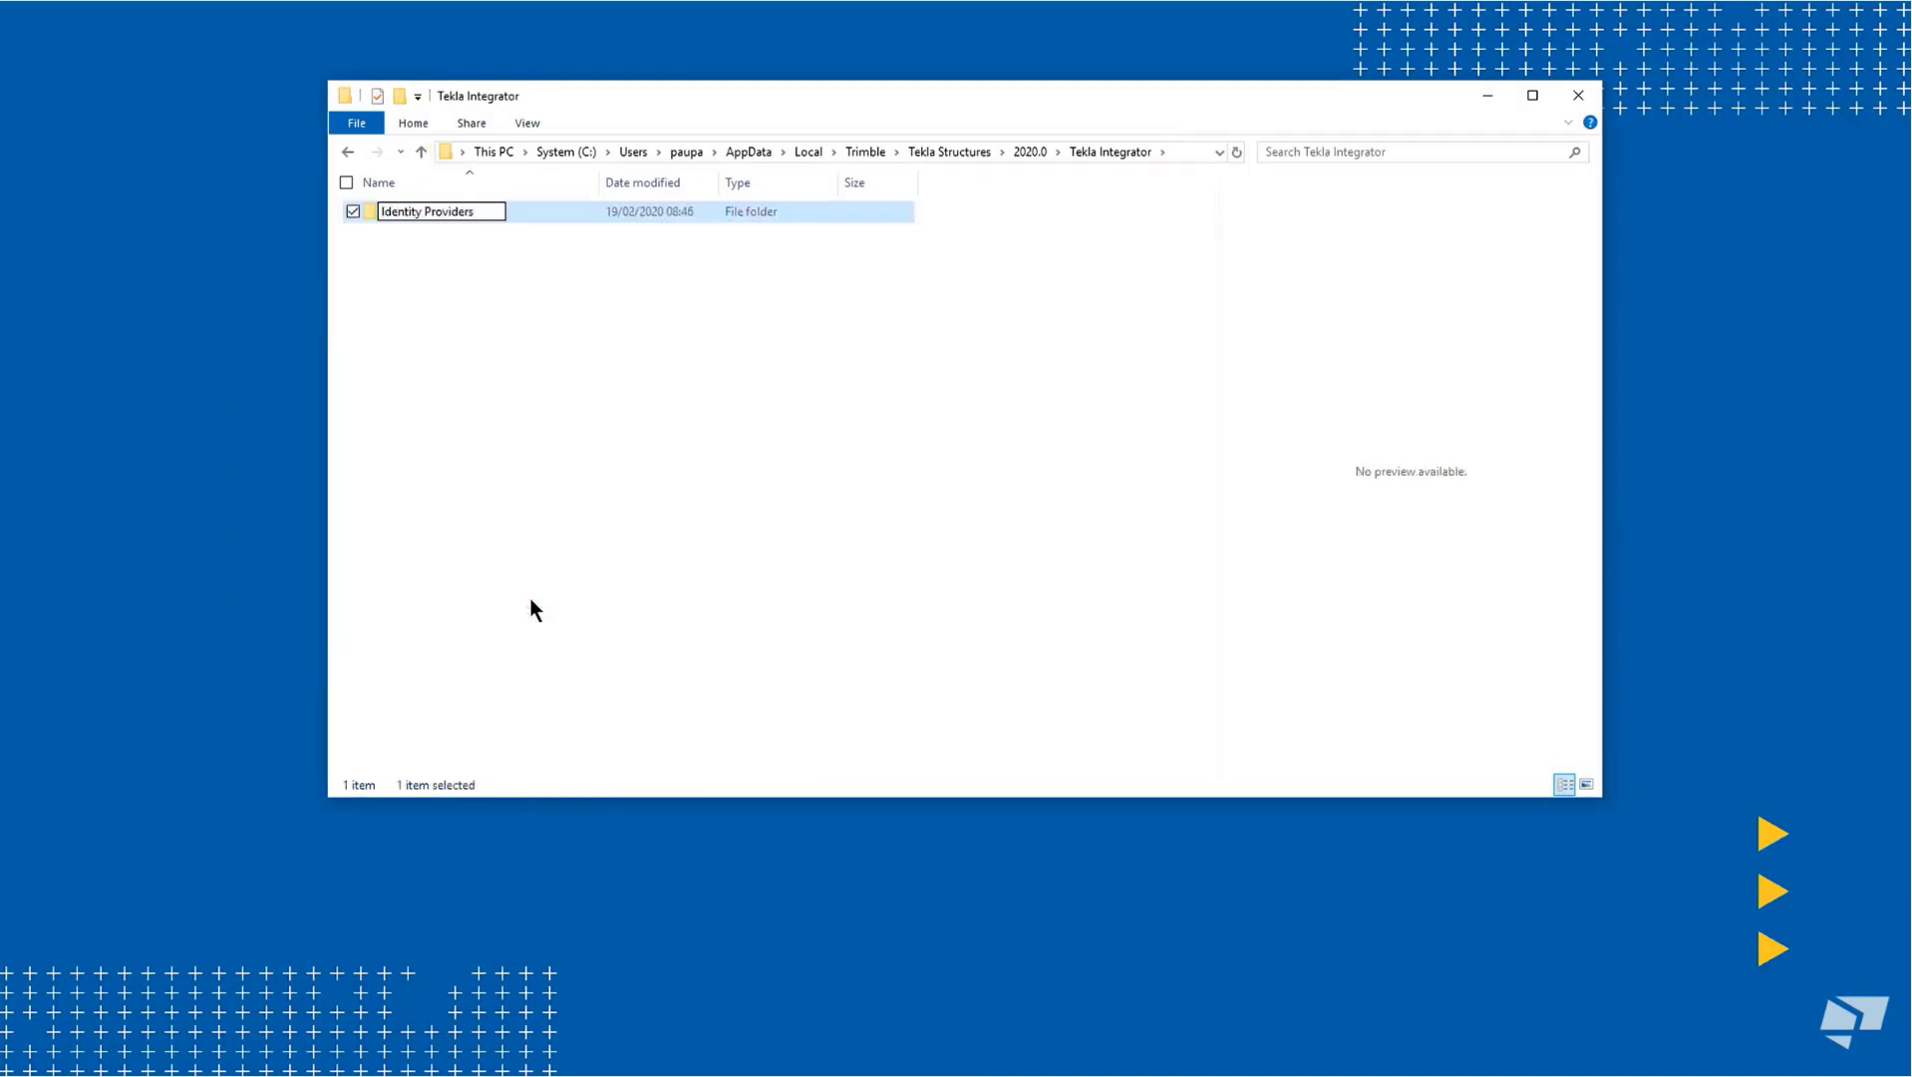
key("Return")
Create a text file named "Beam.txt" inside the Identity Providers folder
double_click(524, 207)
right_click(521, 259)
mouse_move(497, 561)
left_click(649, 837)
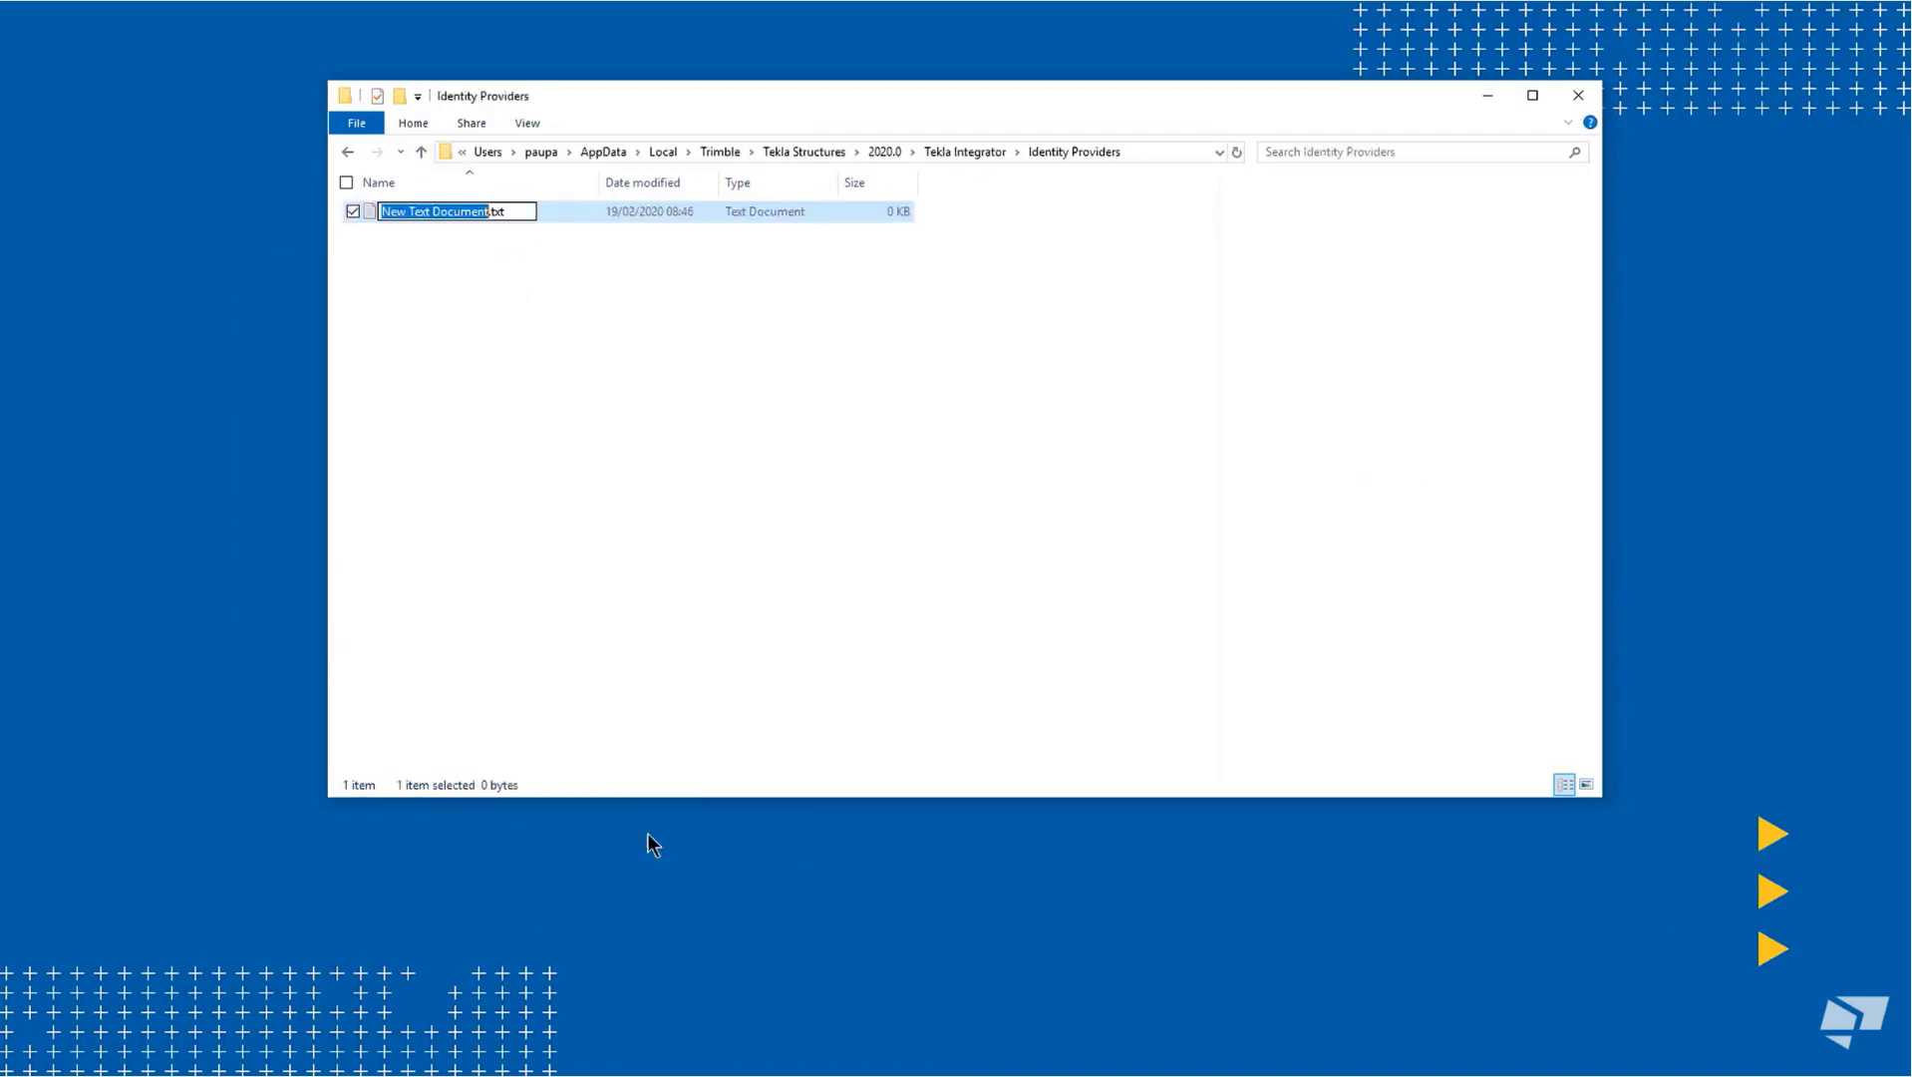
type("Beam")
key("Return")
Write PadFooting =(Type== "PAD_FOOTING") in Beam.txt and save the file on closing it
double_click(458, 219)
type("Pad")
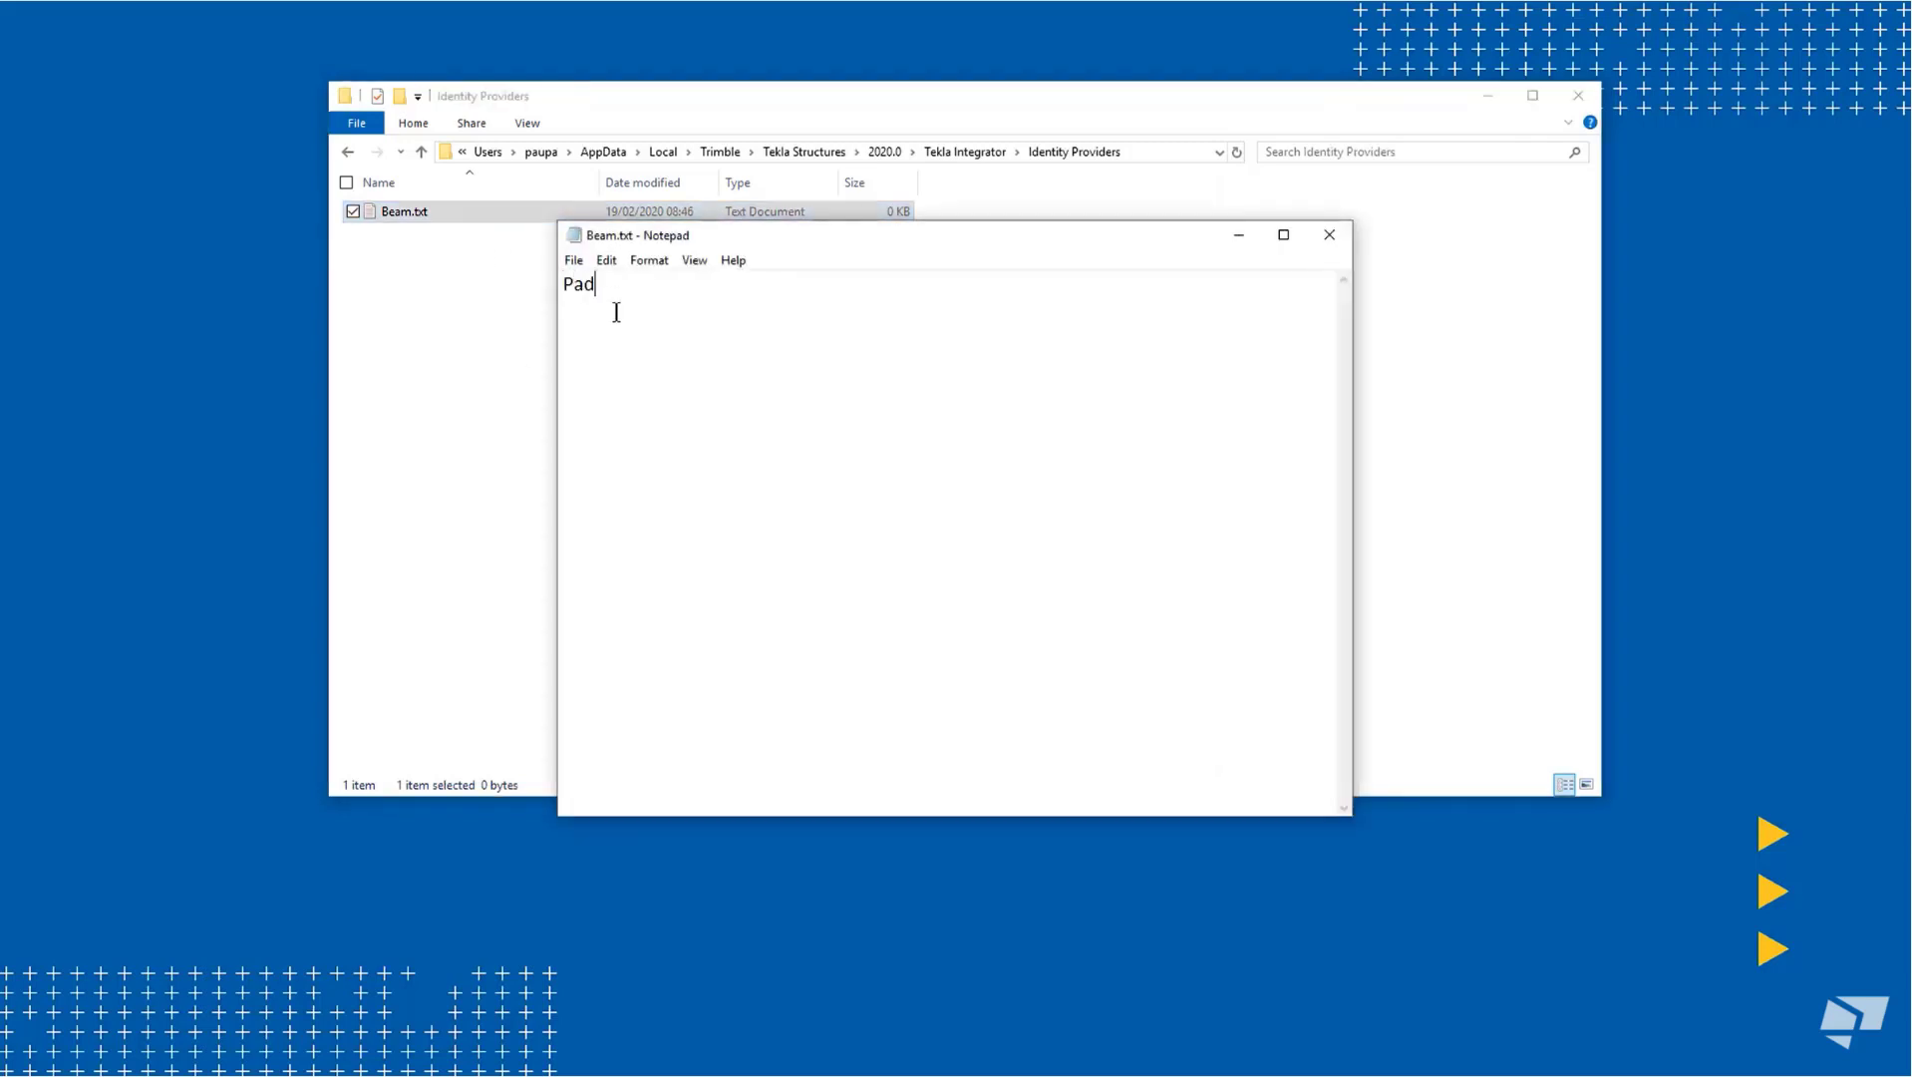
type("Footing =(Type== \"PAD_FOOTING")
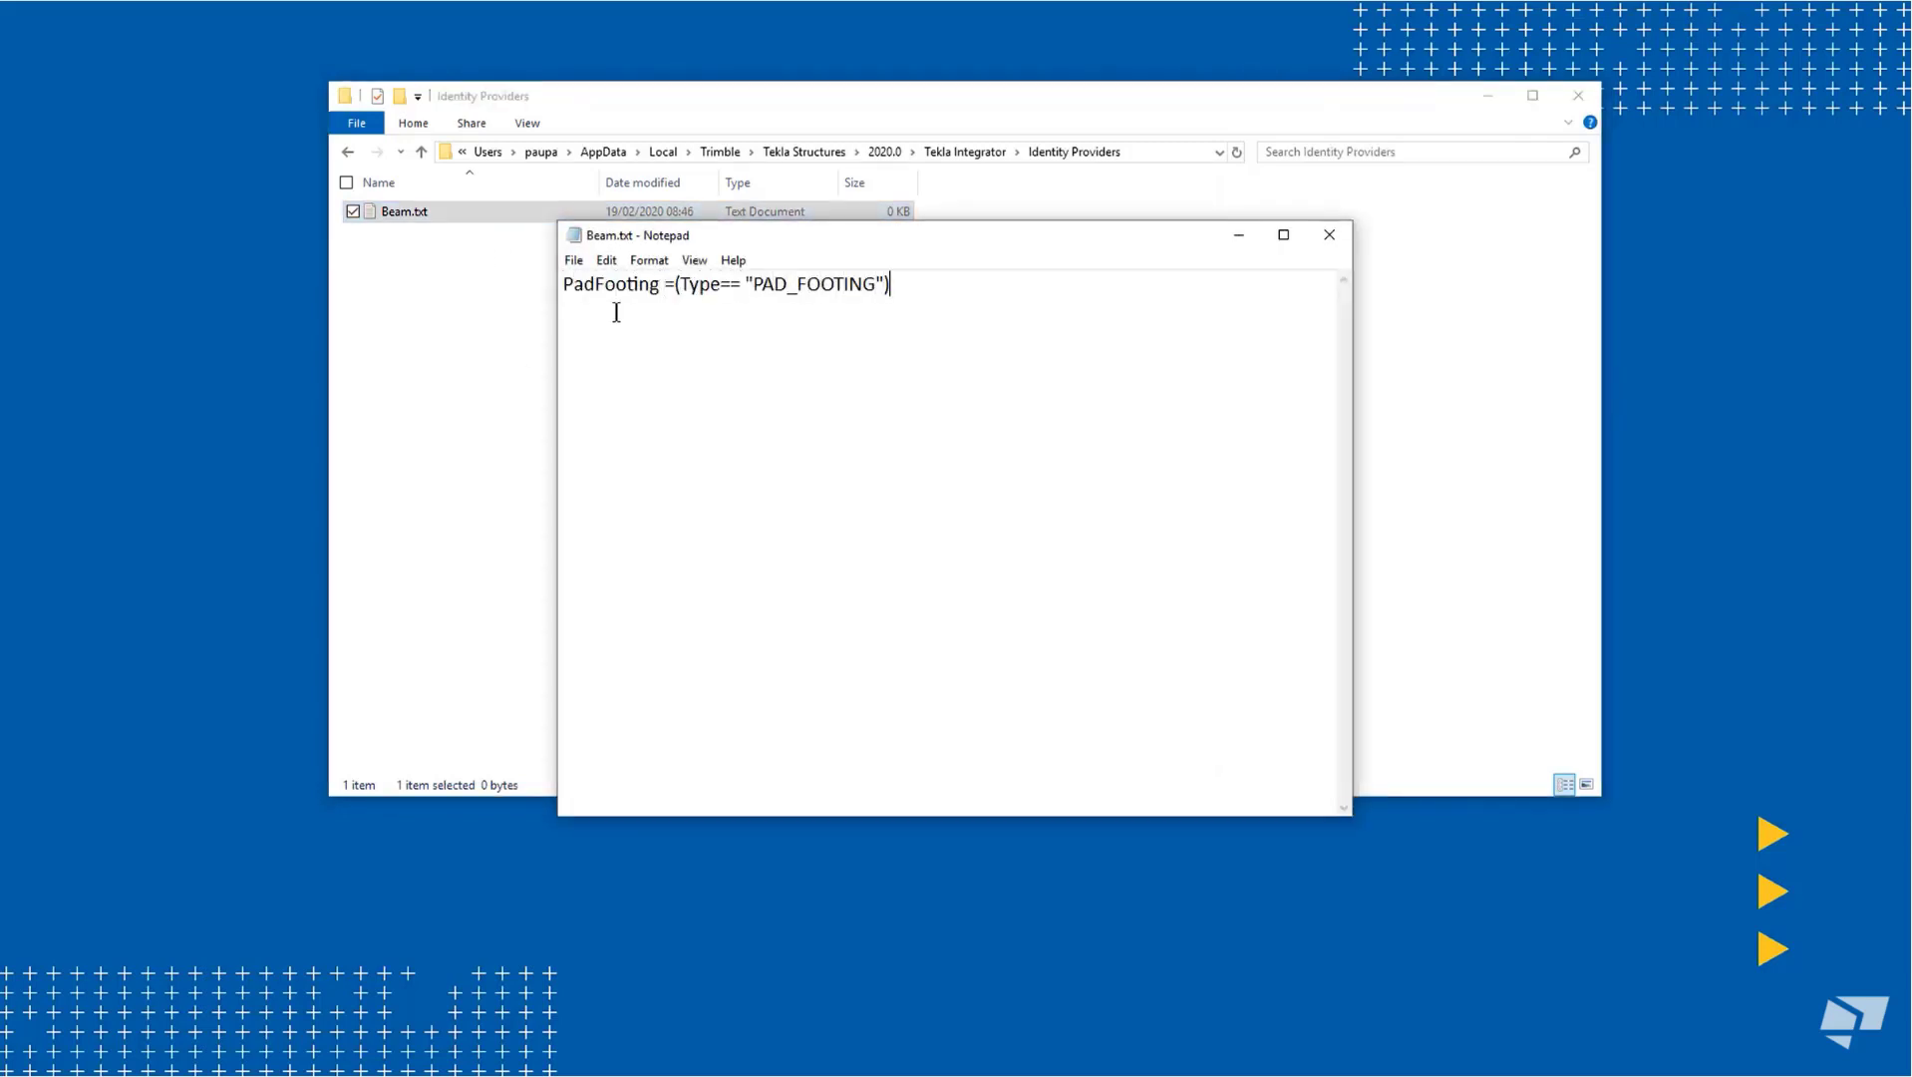
left_click(1329, 235)
left_click(904, 555)
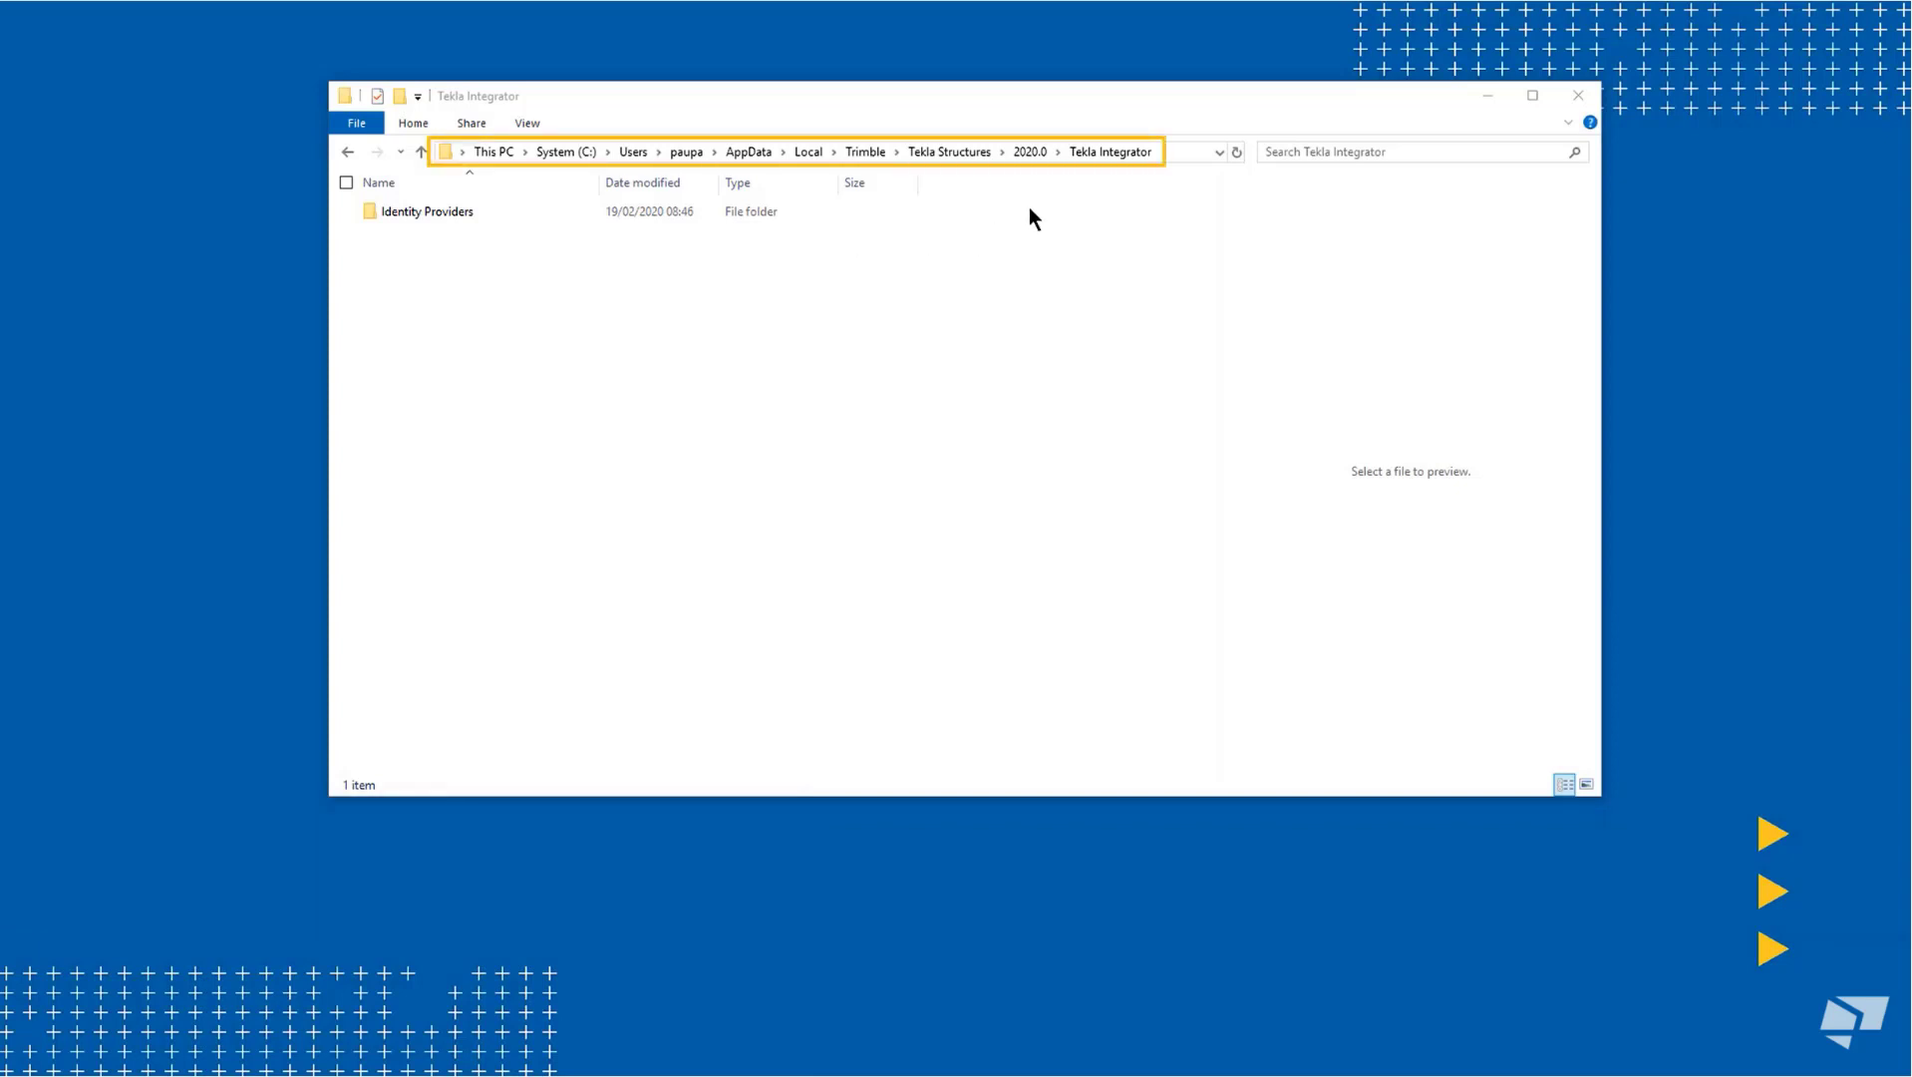
Create a second folder named "Data Providers" in the Tekla Integrator folder
right_click(596, 284)
left_click(624, 594)
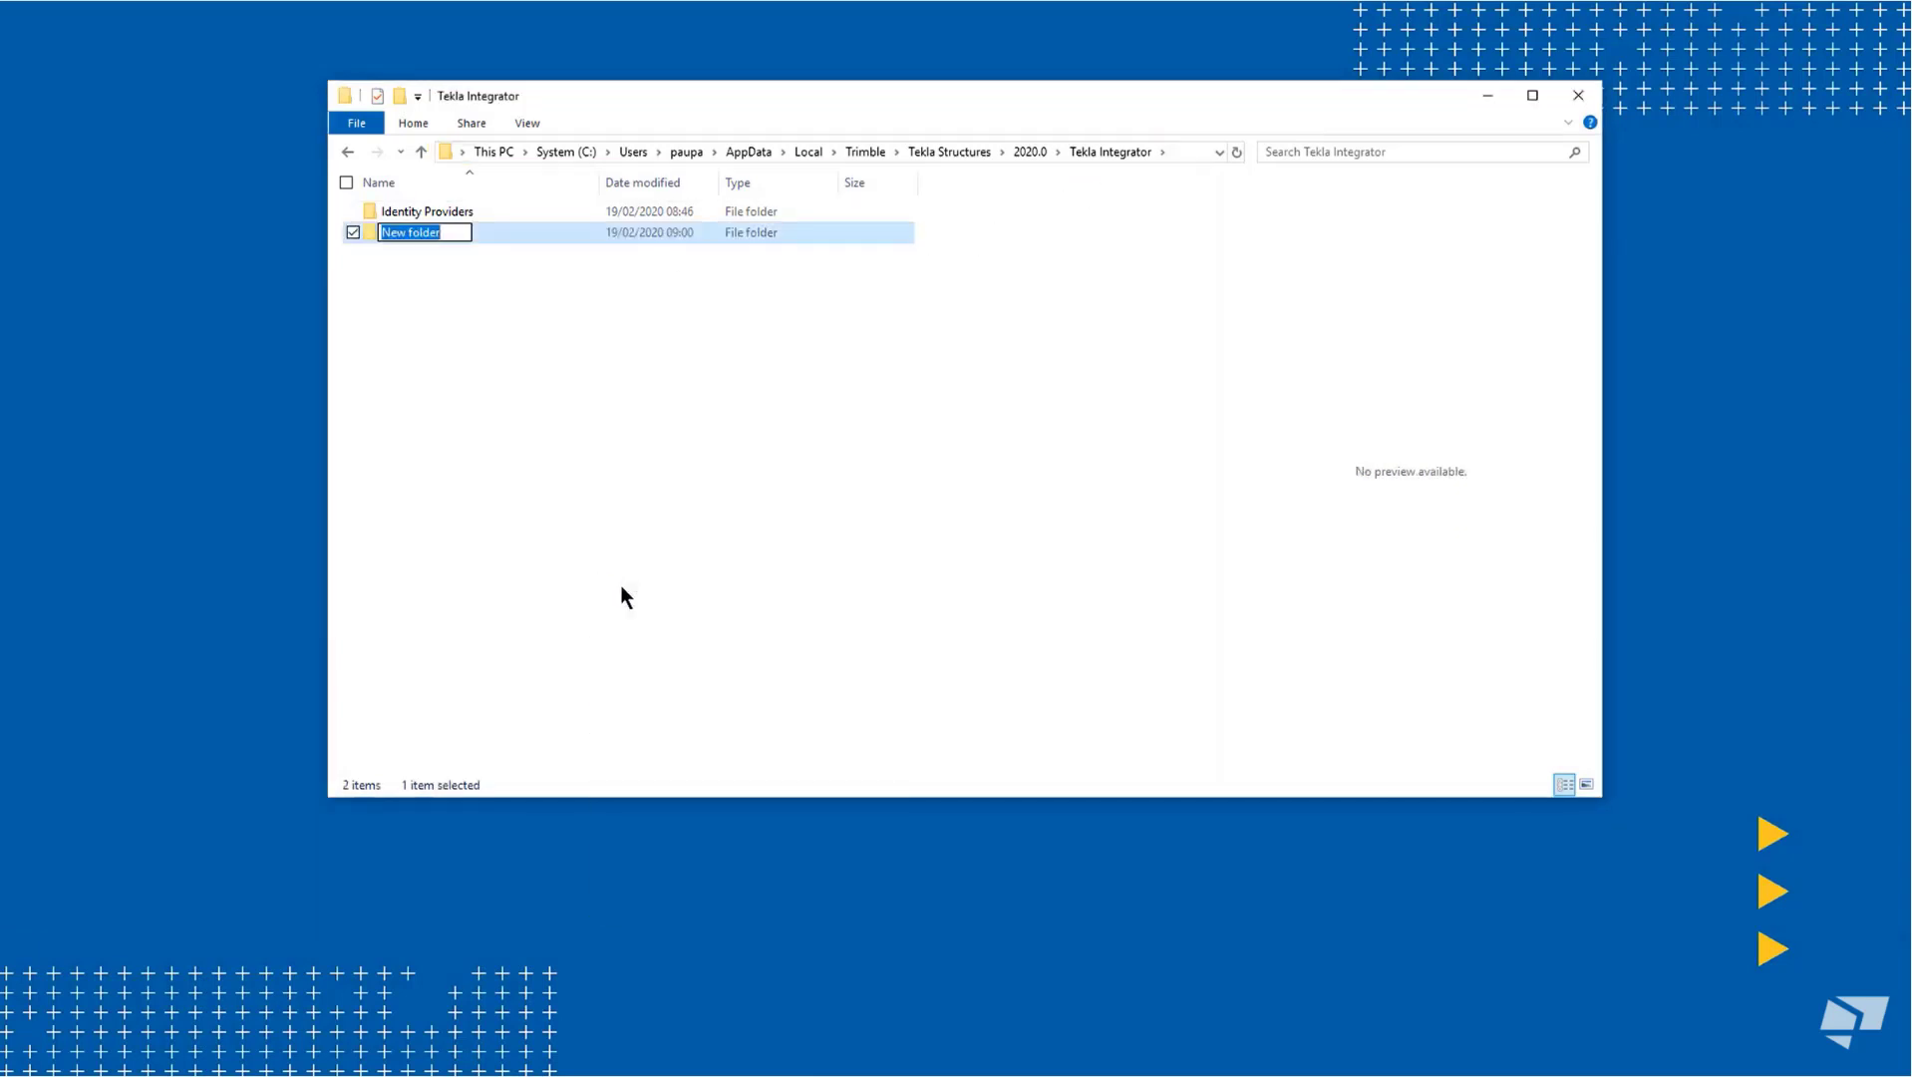
type("Data Providers")
key("Return")
Create a text file named "PadFooting.txt" inside the Data Providers folder
double_click(459, 211)
right_click(459, 210)
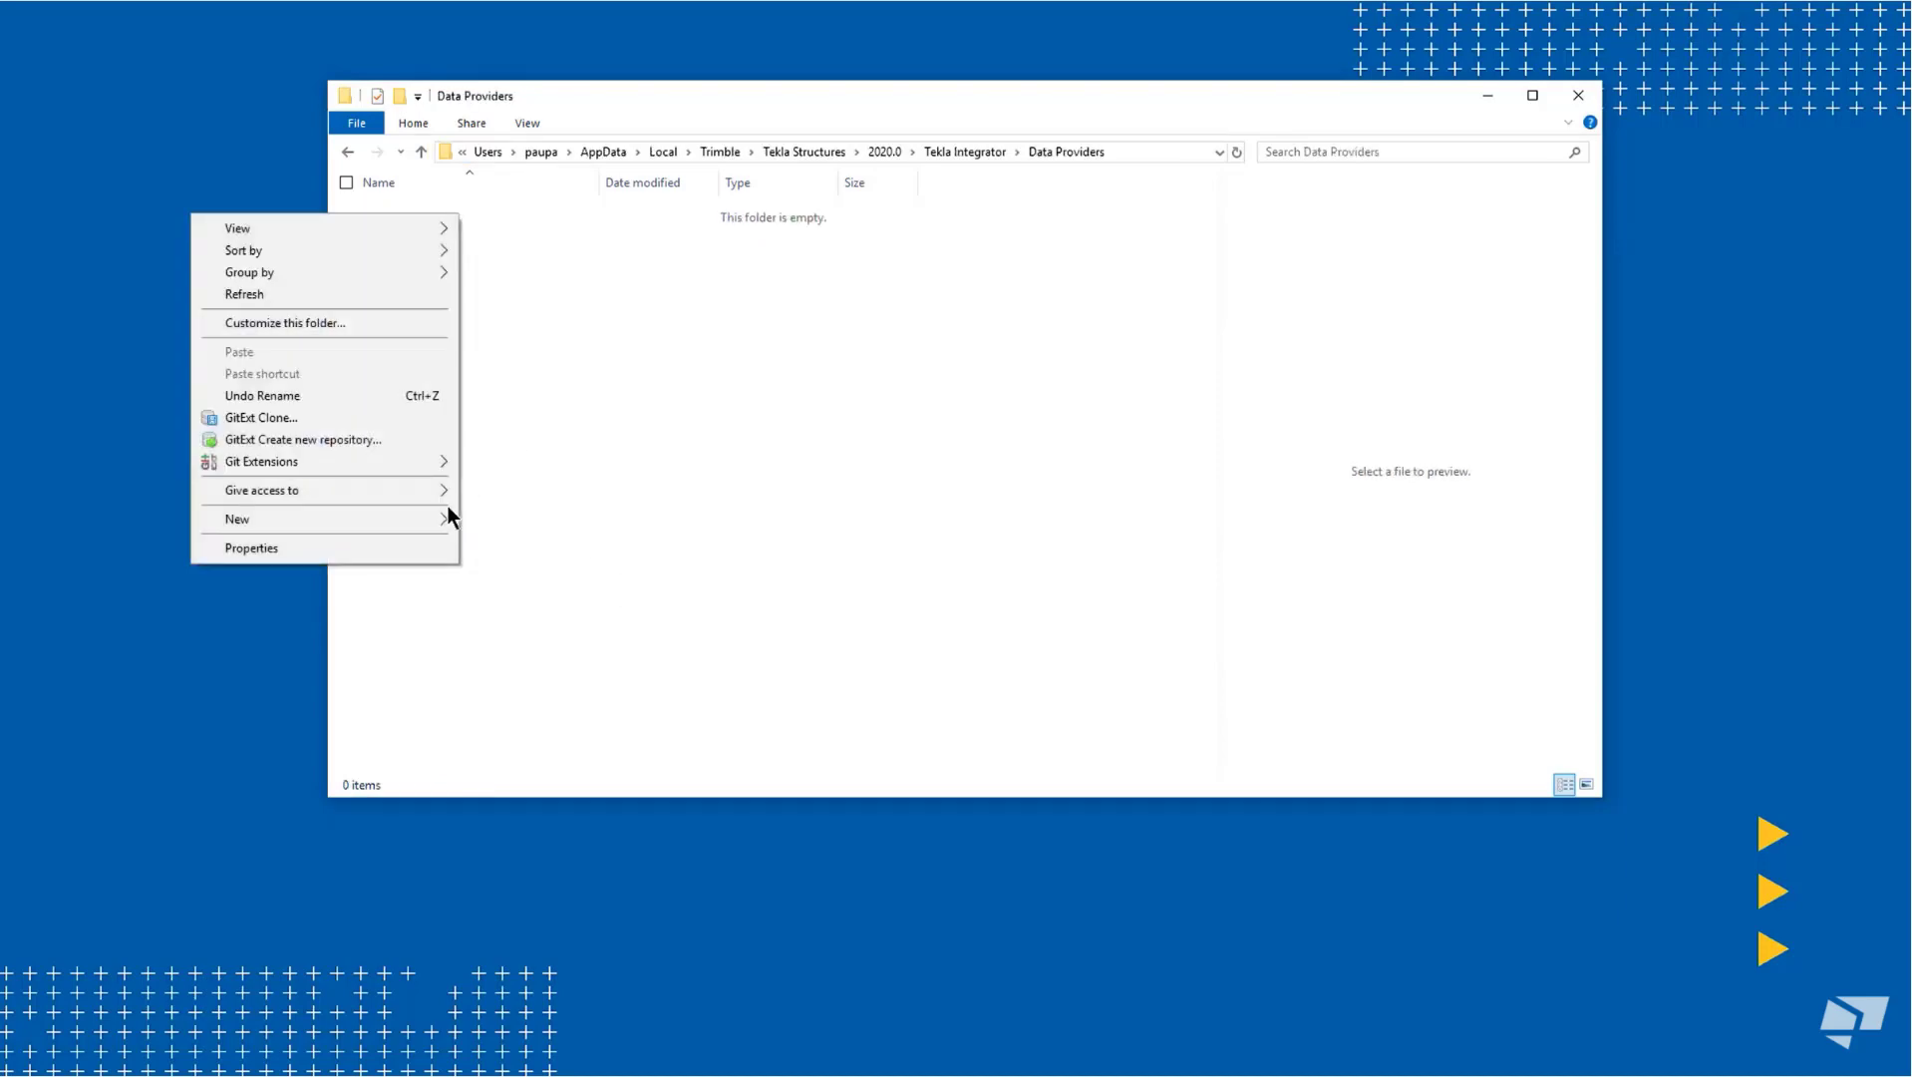
mouse_move(447, 516)
left_click(589, 791)
type("PadFooting")
key("Return")
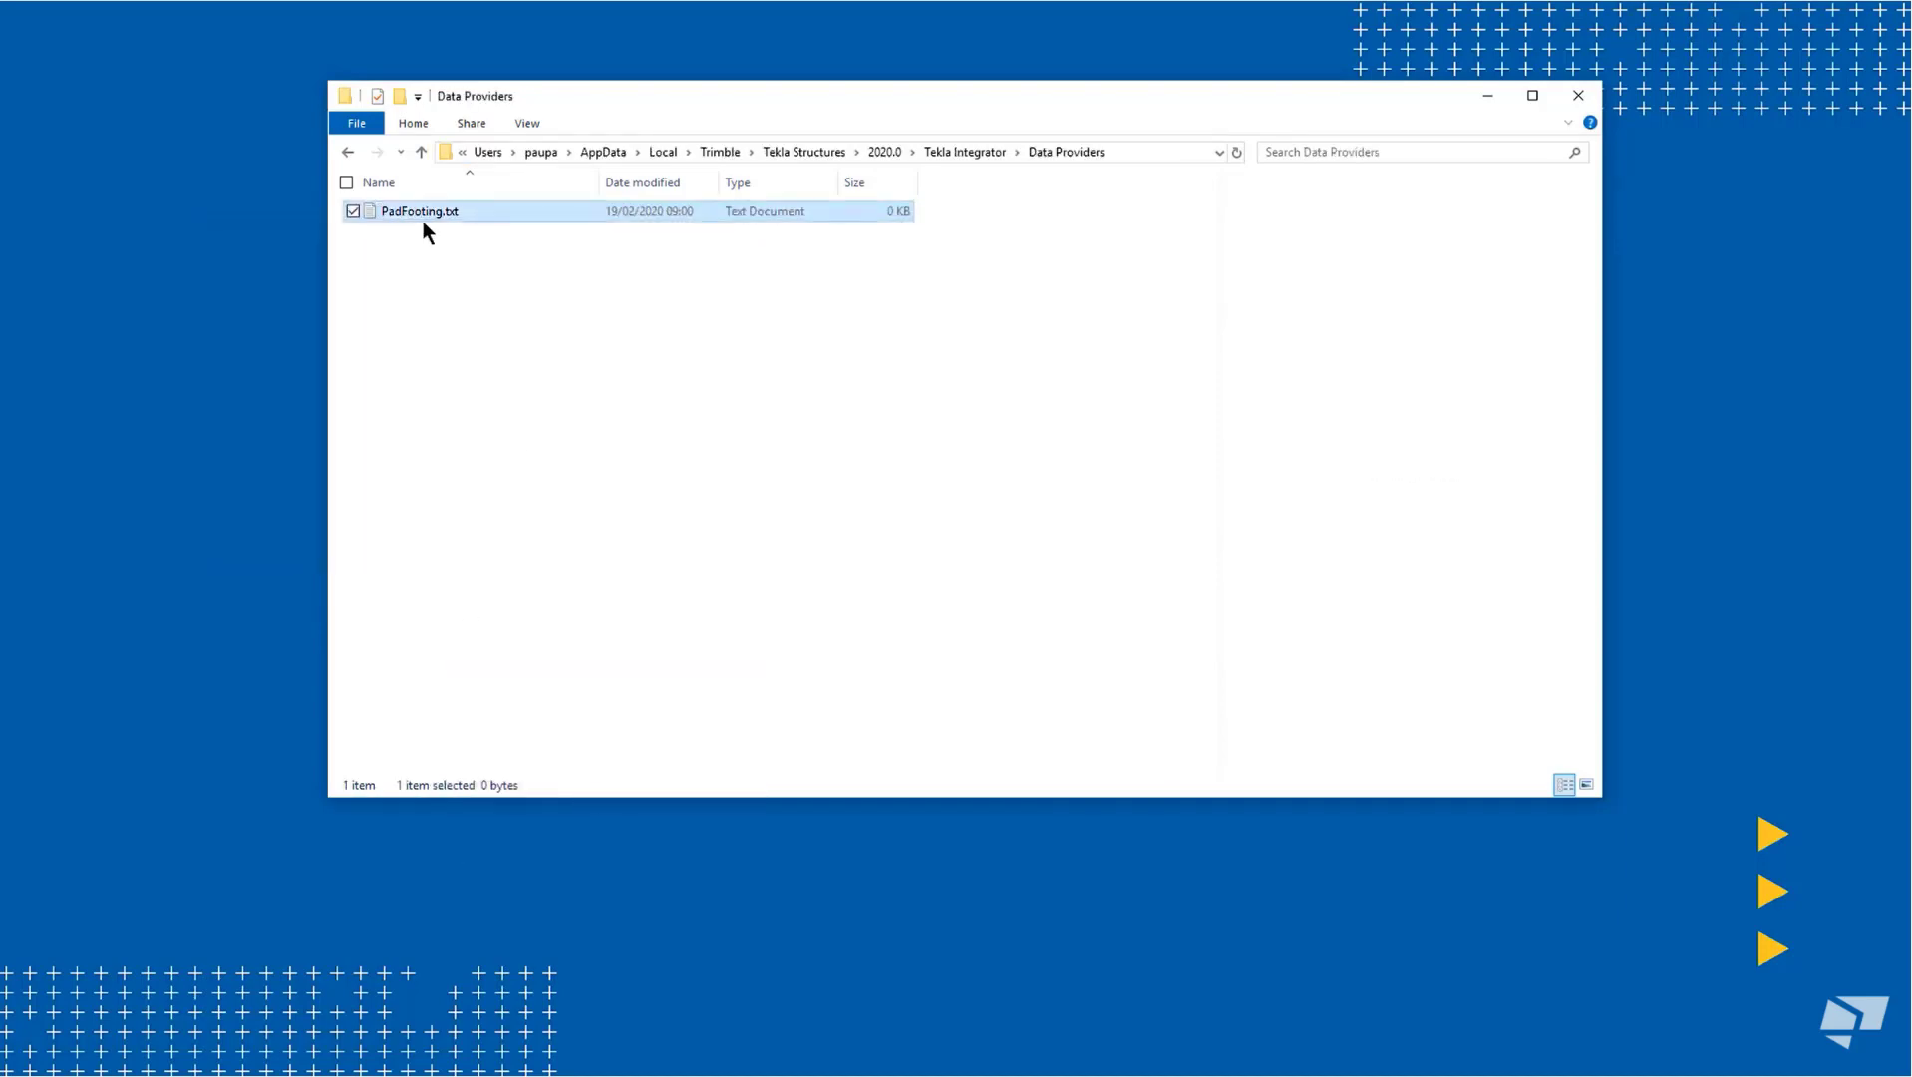
Write "PadFooting", "$(UserLbrDir)FootingCalcs.lbr" and "Volume of footing" as the first three lines of PadFooting.txt
double_click(425, 217)
type("PadFooting")
key("Return")
type("$(User")
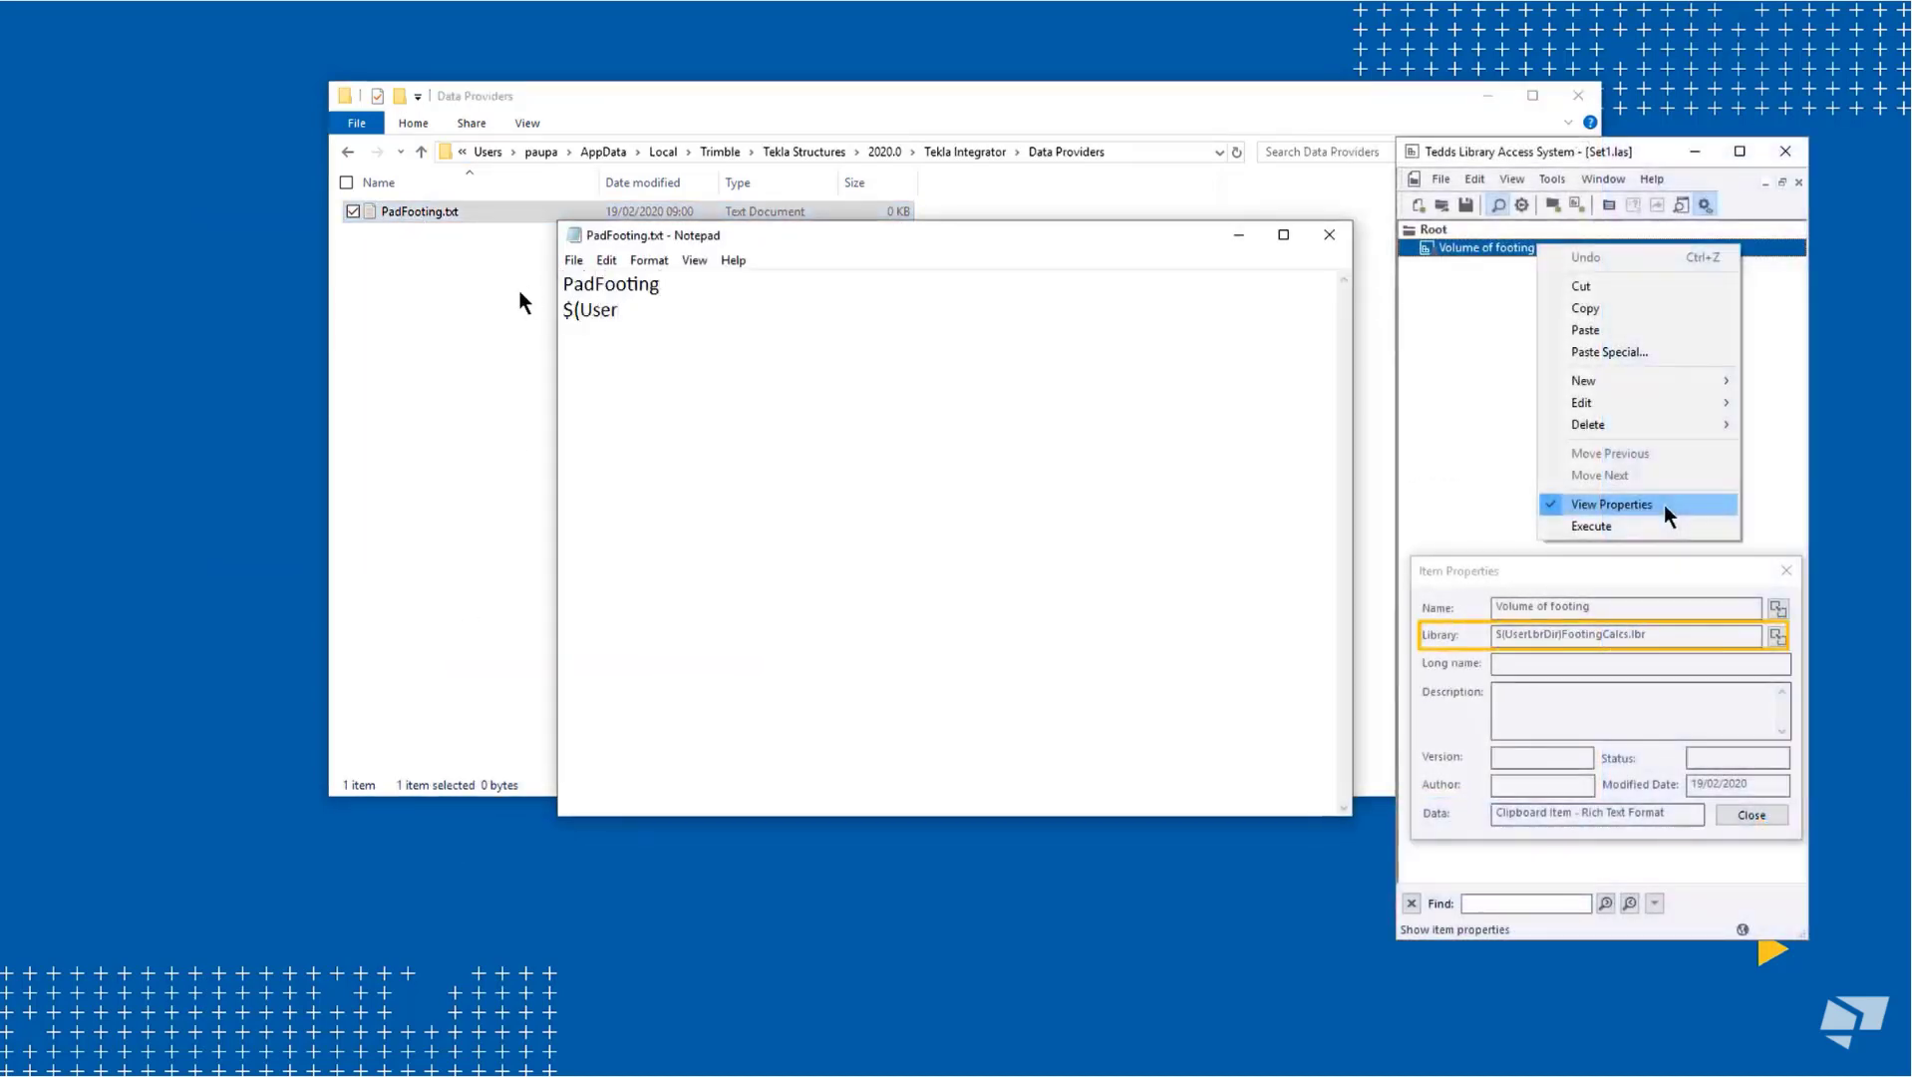
type("LbrDir)FootingCalcs.lbr")
key("Return")
type("Volume of footing")
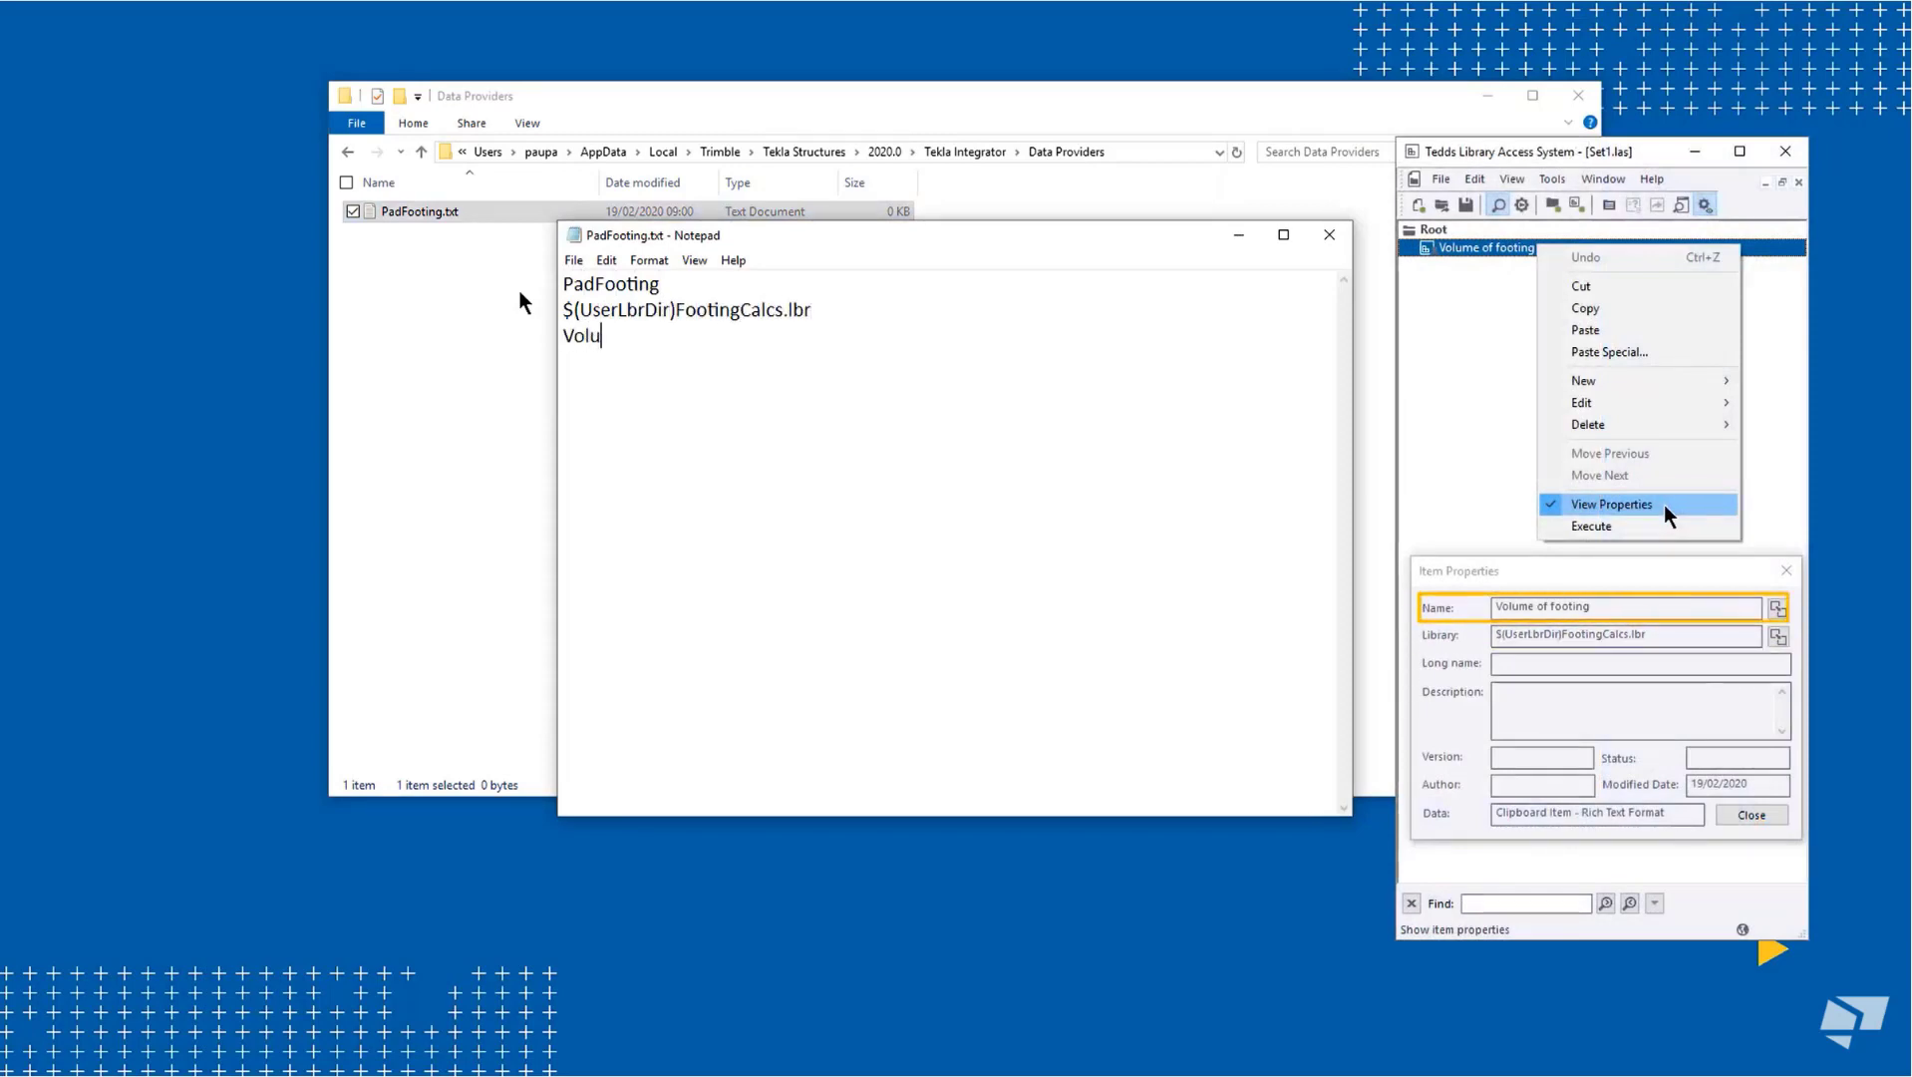
Add "Height = Length mm", "Length = Profile.b mm" and "Width = Profile.h mm" after a blank line and save PadFooting.txt on closing it
key("Return")
key("Return")
type("Height = Length mm")
key("Return")
type("Length ")
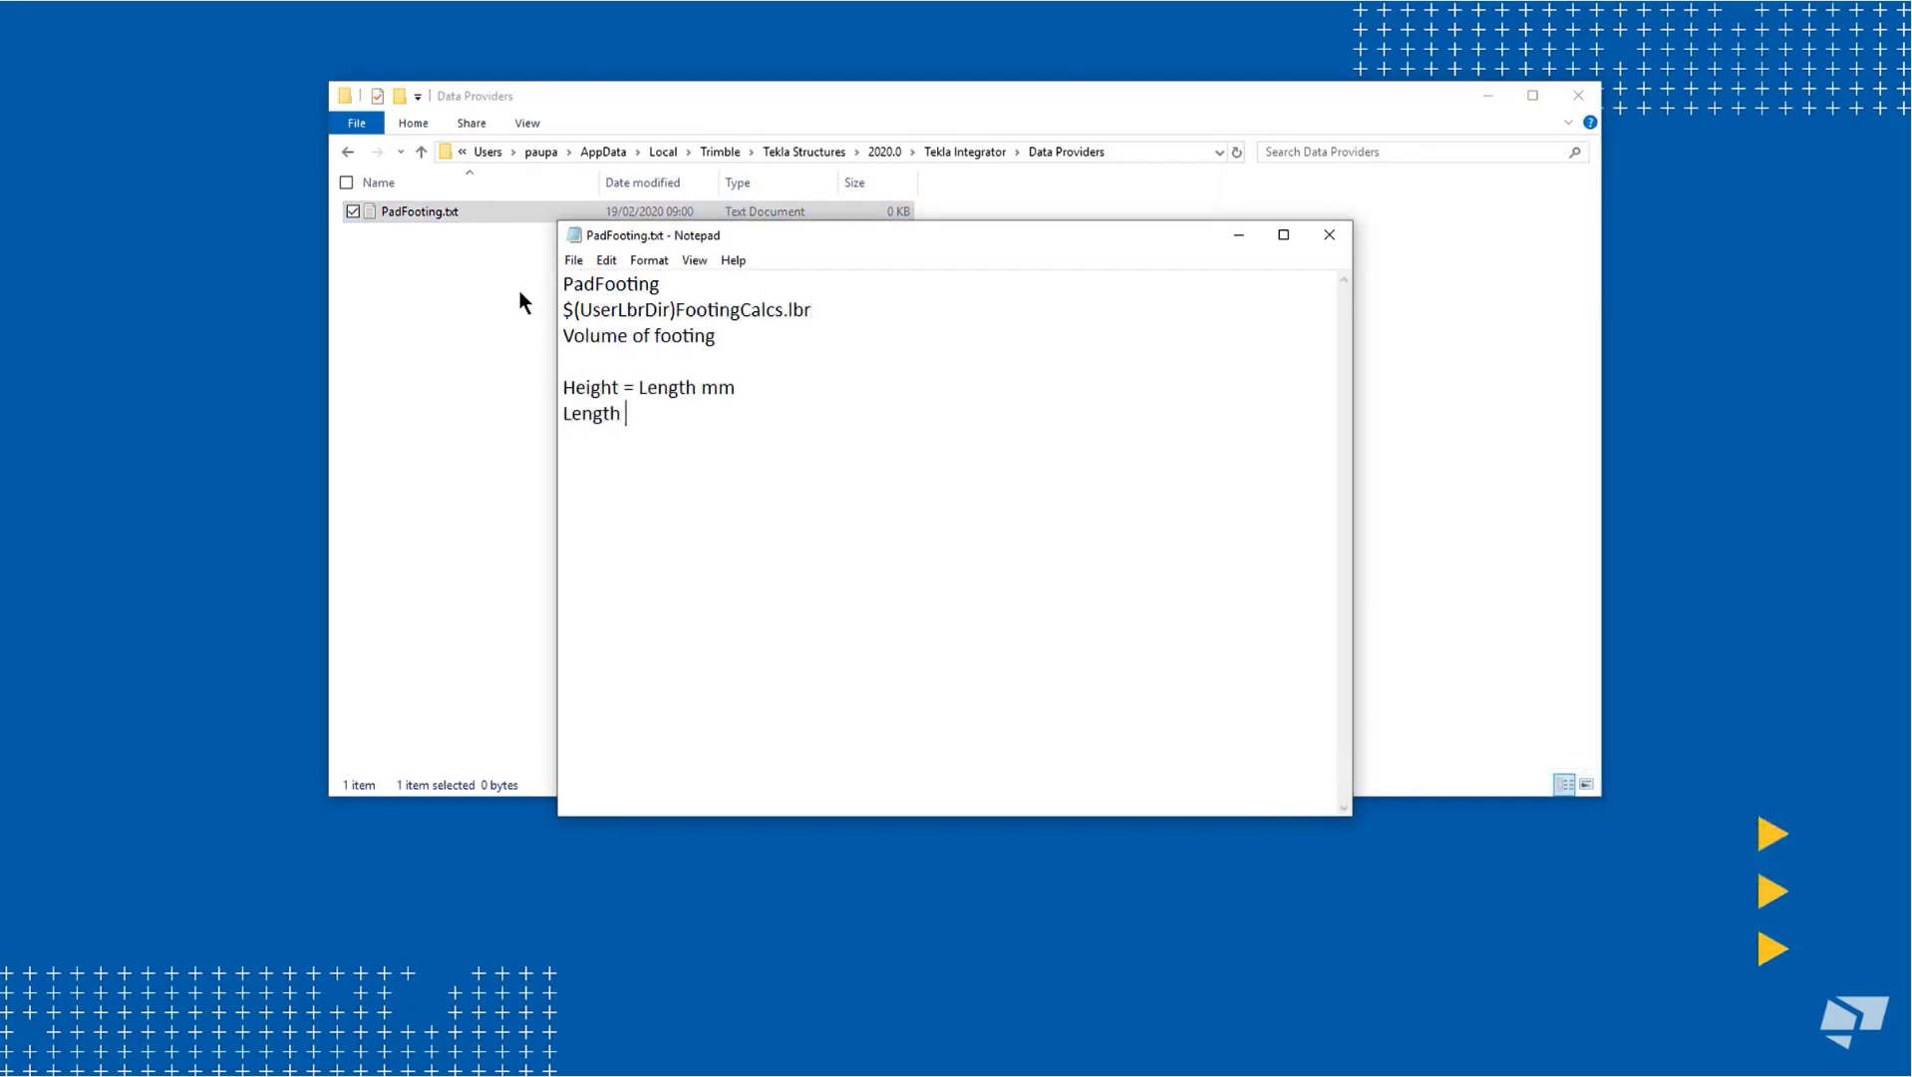
type("= Profile b mm")
key("Return")
type("Width = Profile.h mm")
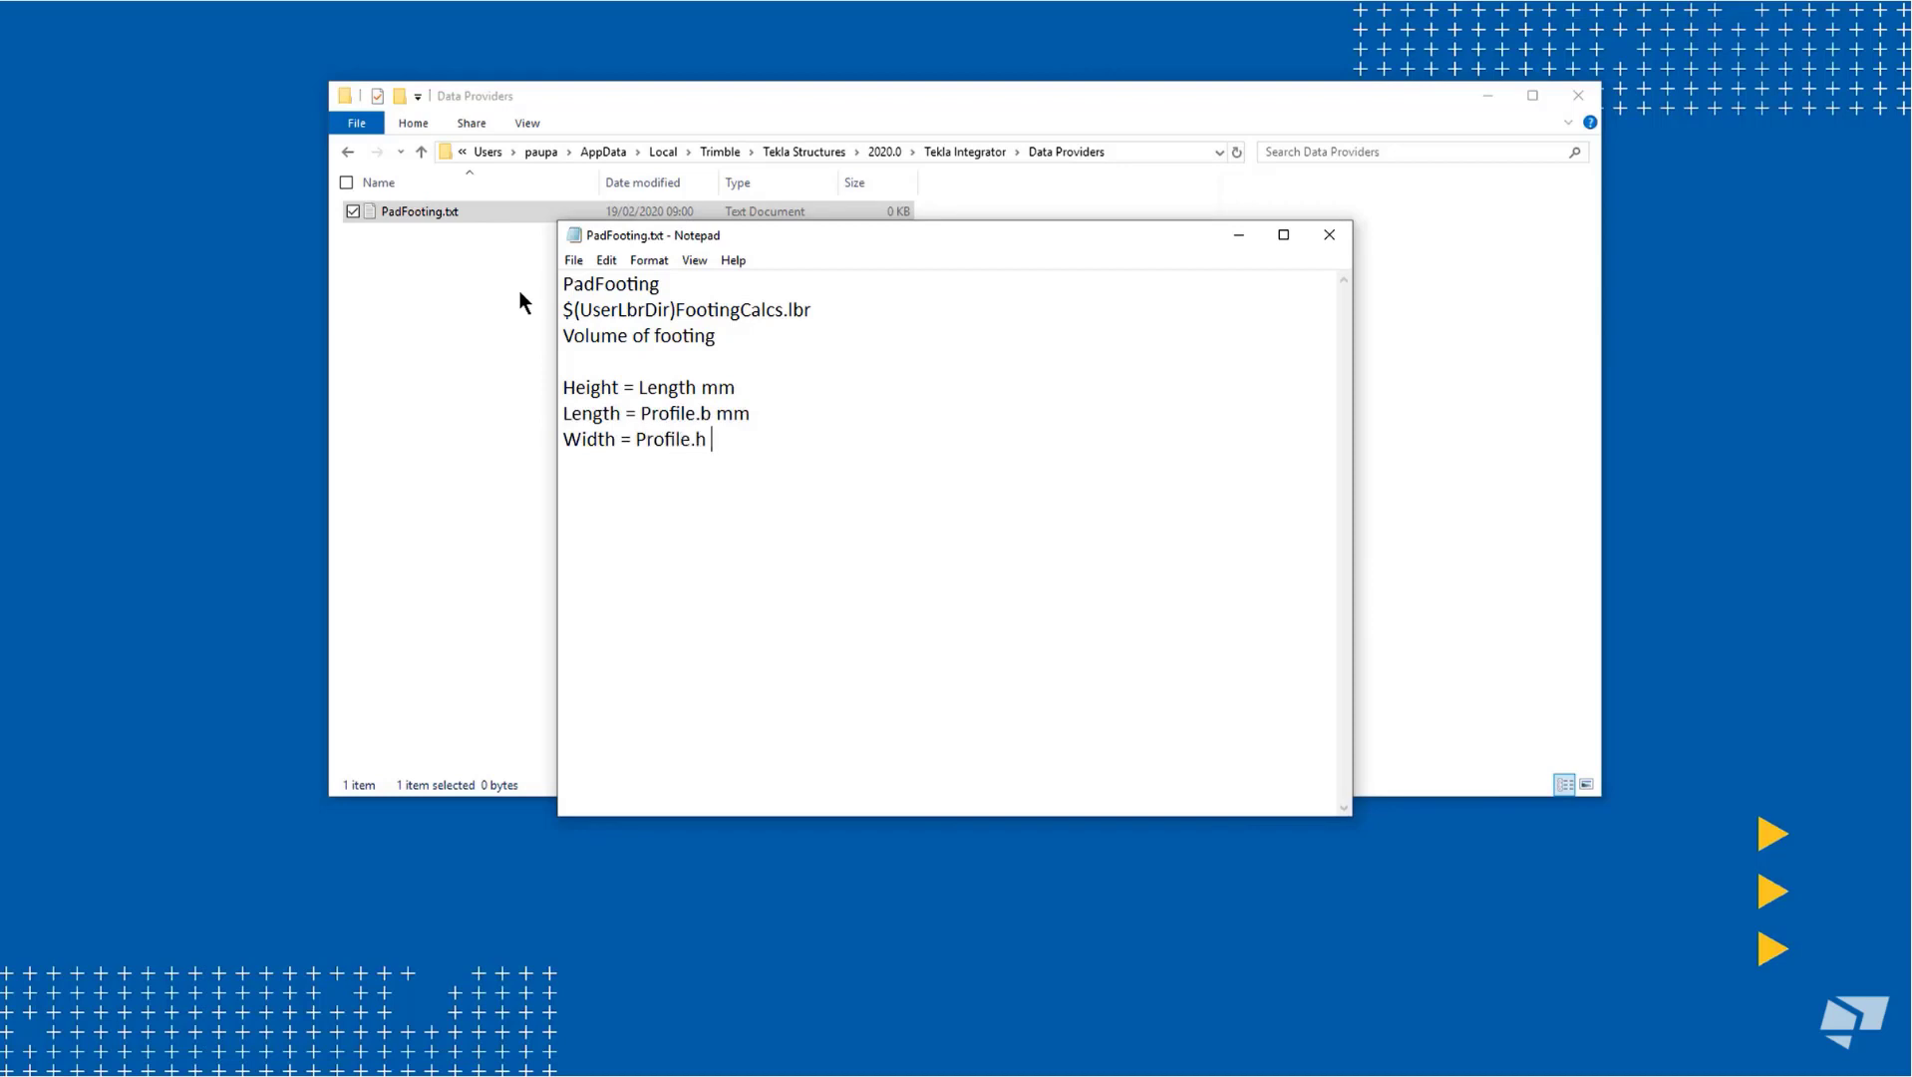
left_click(1320, 239)
left_click(902, 556)
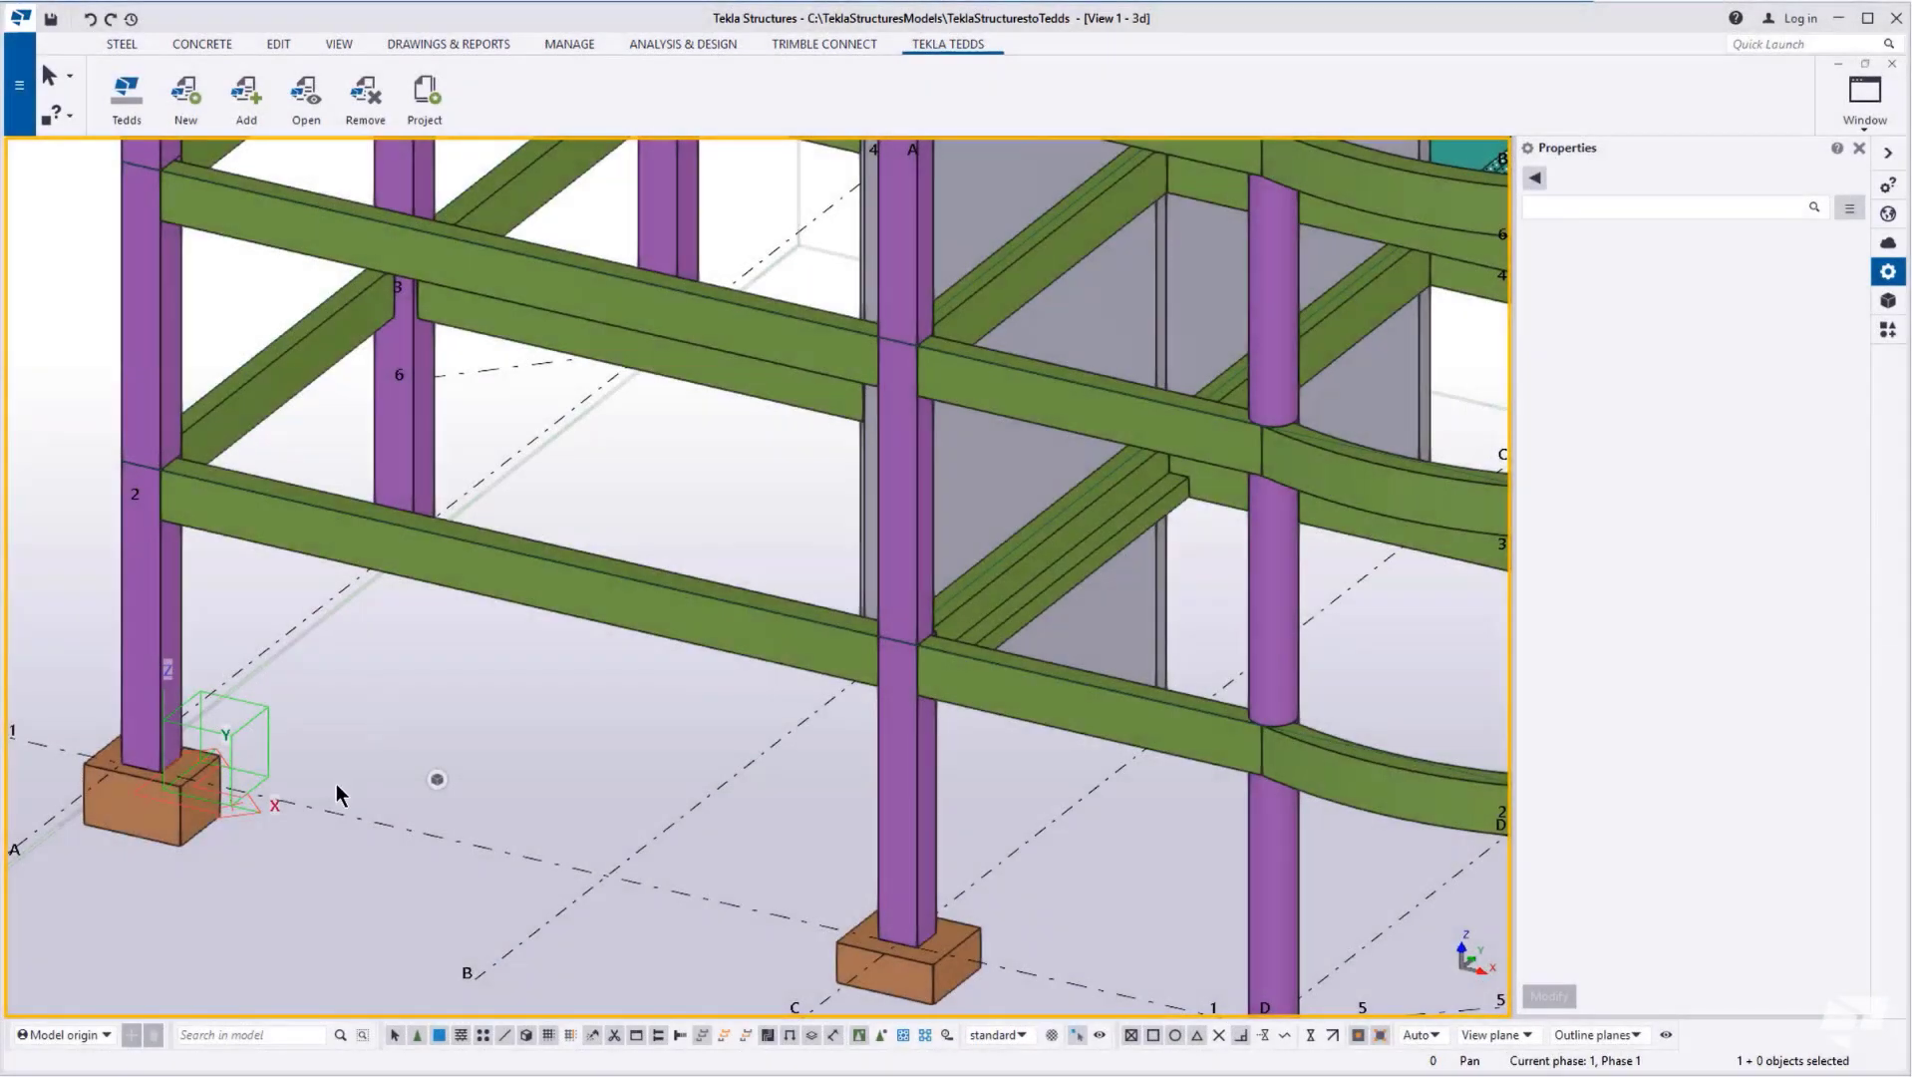
Create a new linked Tedds calculation for the pad footing at grid A/1 and save it as "A_1 Volume of footing.ted"
left_click(178, 836)
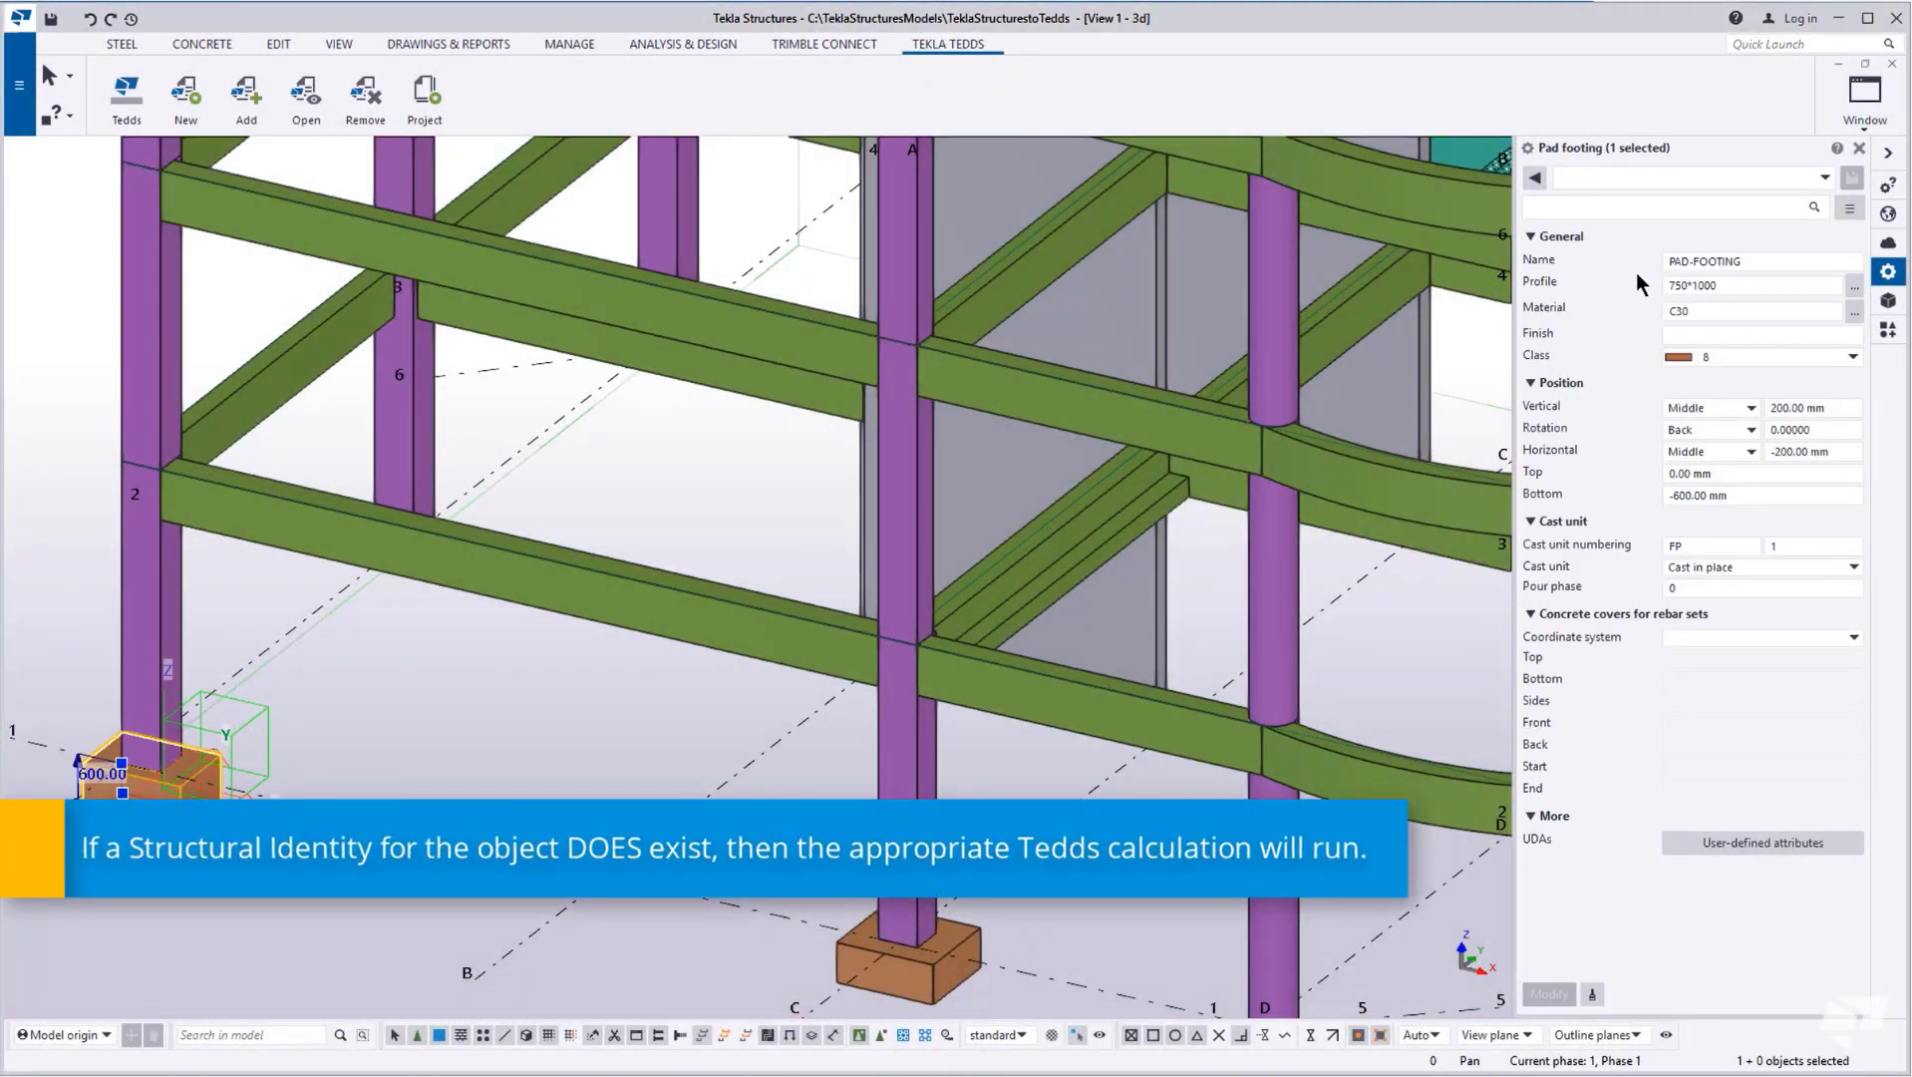
left_click(189, 92)
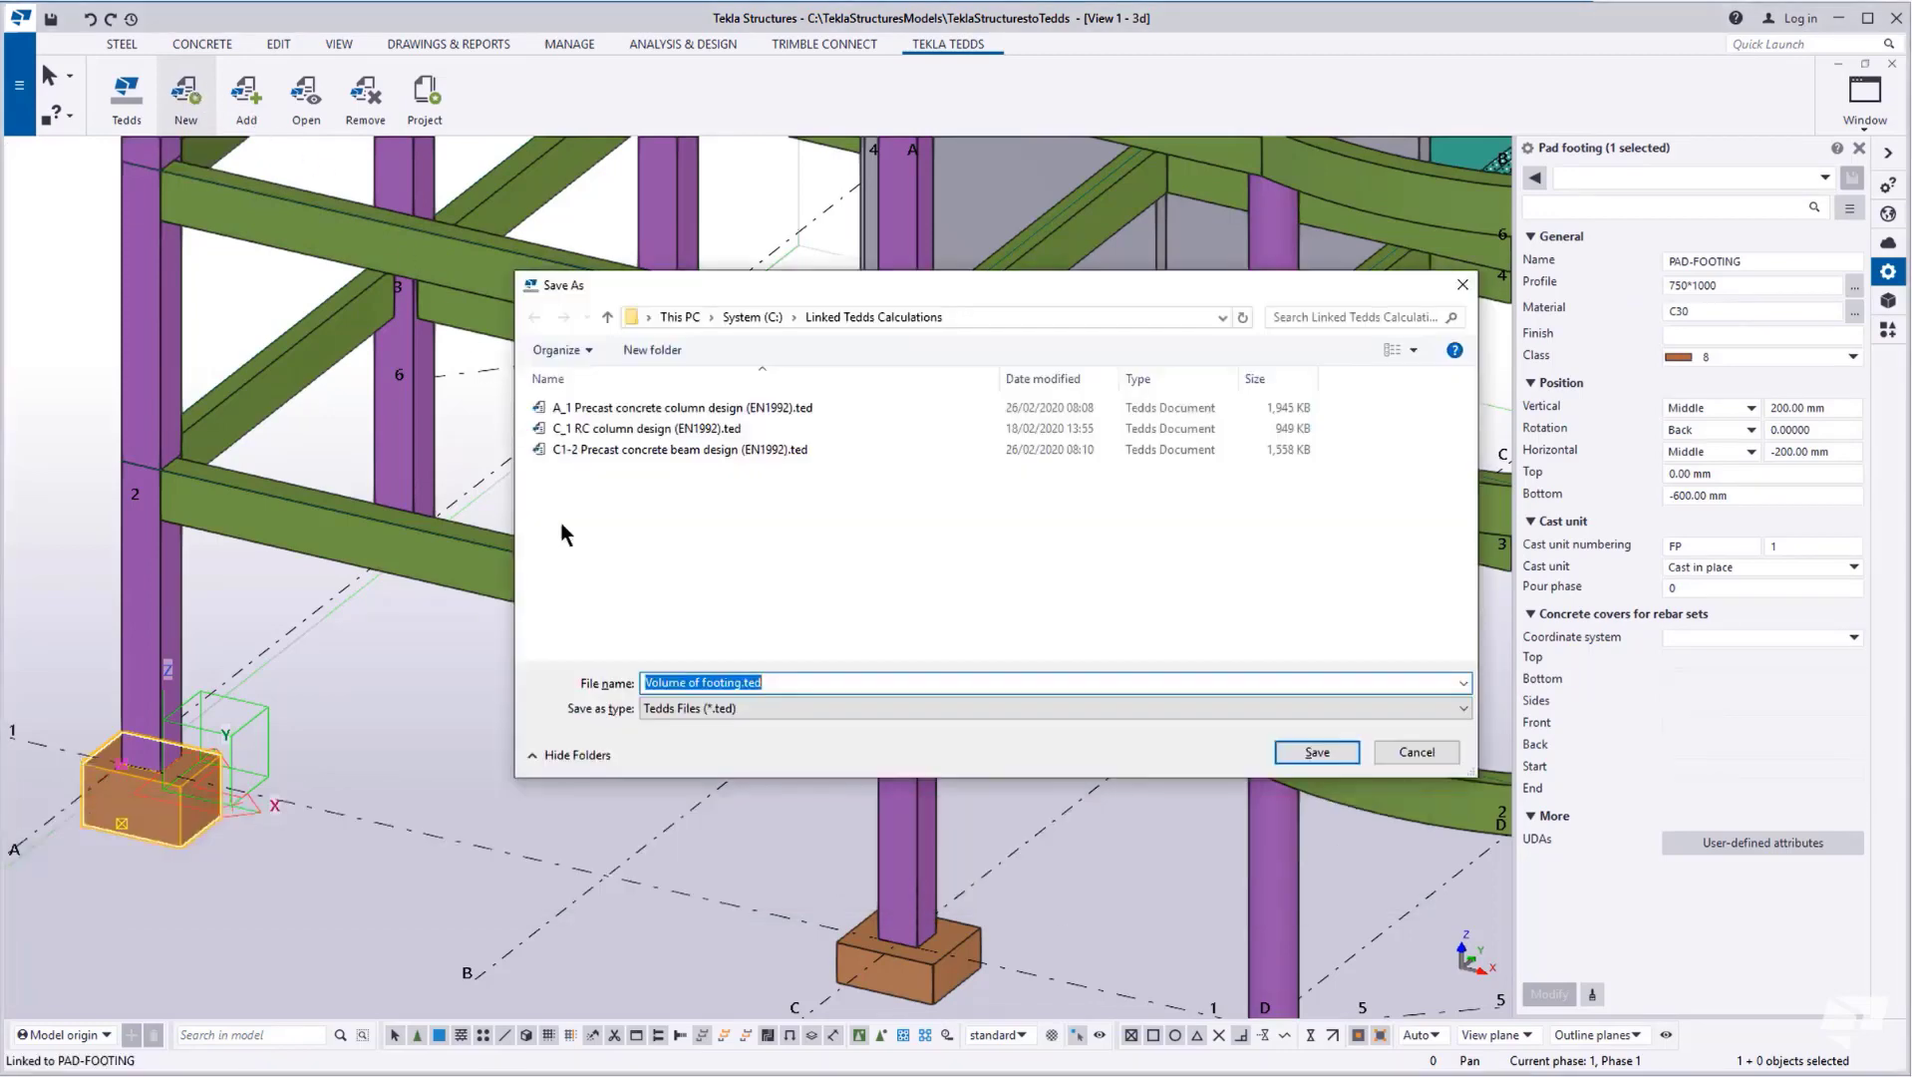
left_click(644, 682)
type("A_")
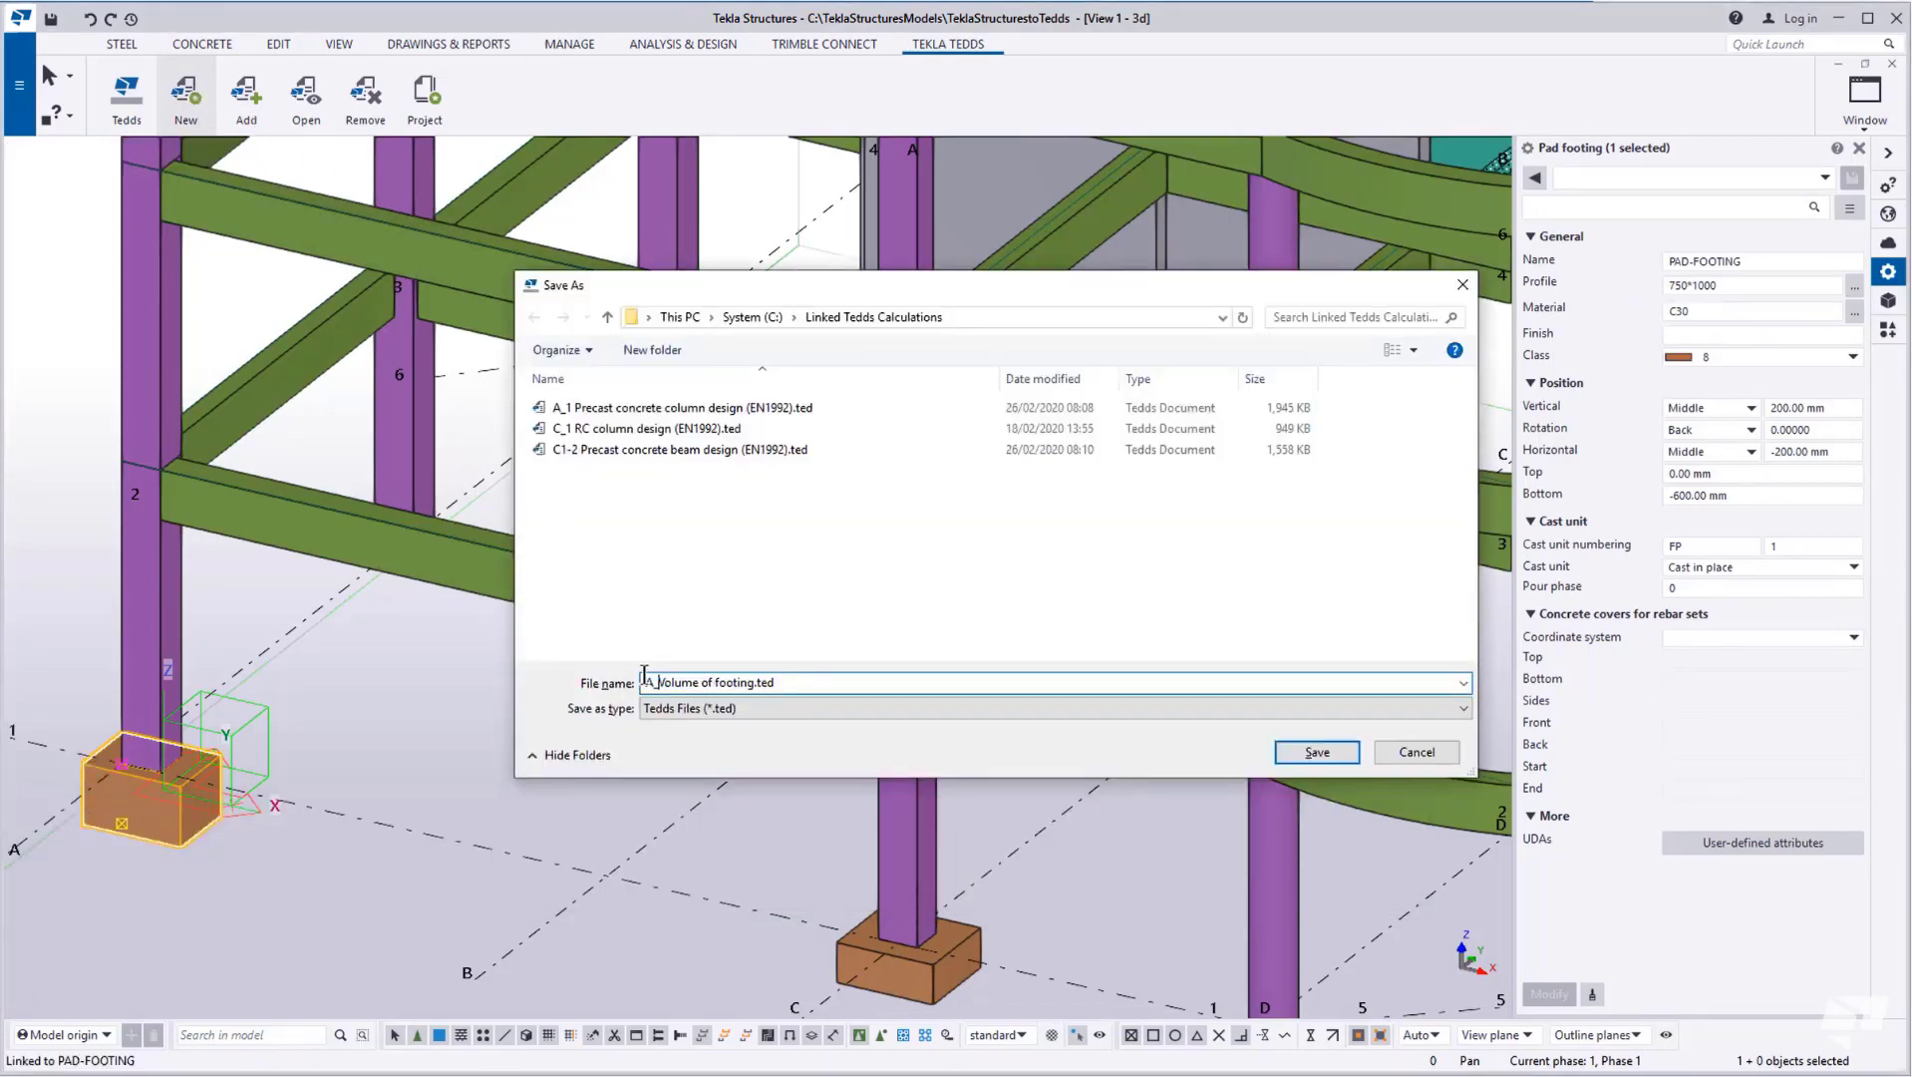
type("1")
left_click(1321, 754)
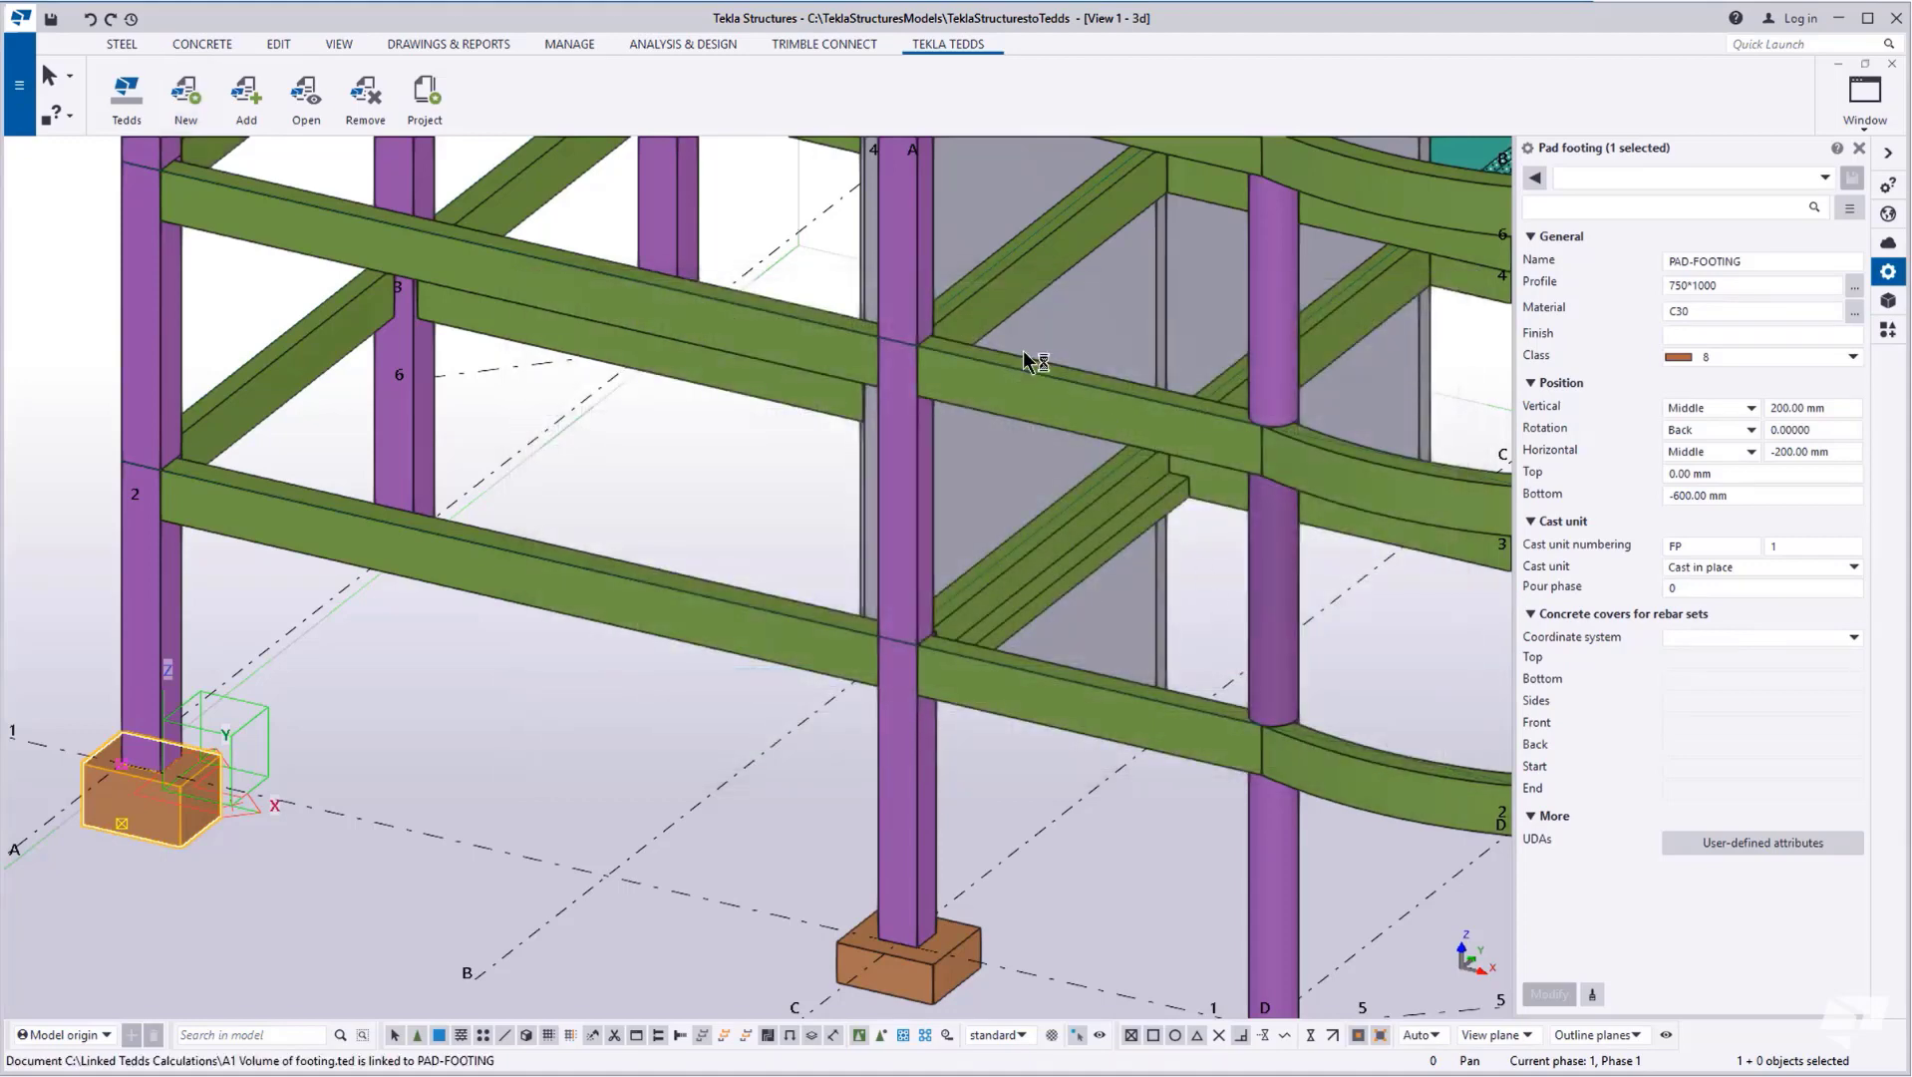
Open the pad footing's linked calculation in Tekla Tedds and review its dimensions, area and volume
left_click(306, 97)
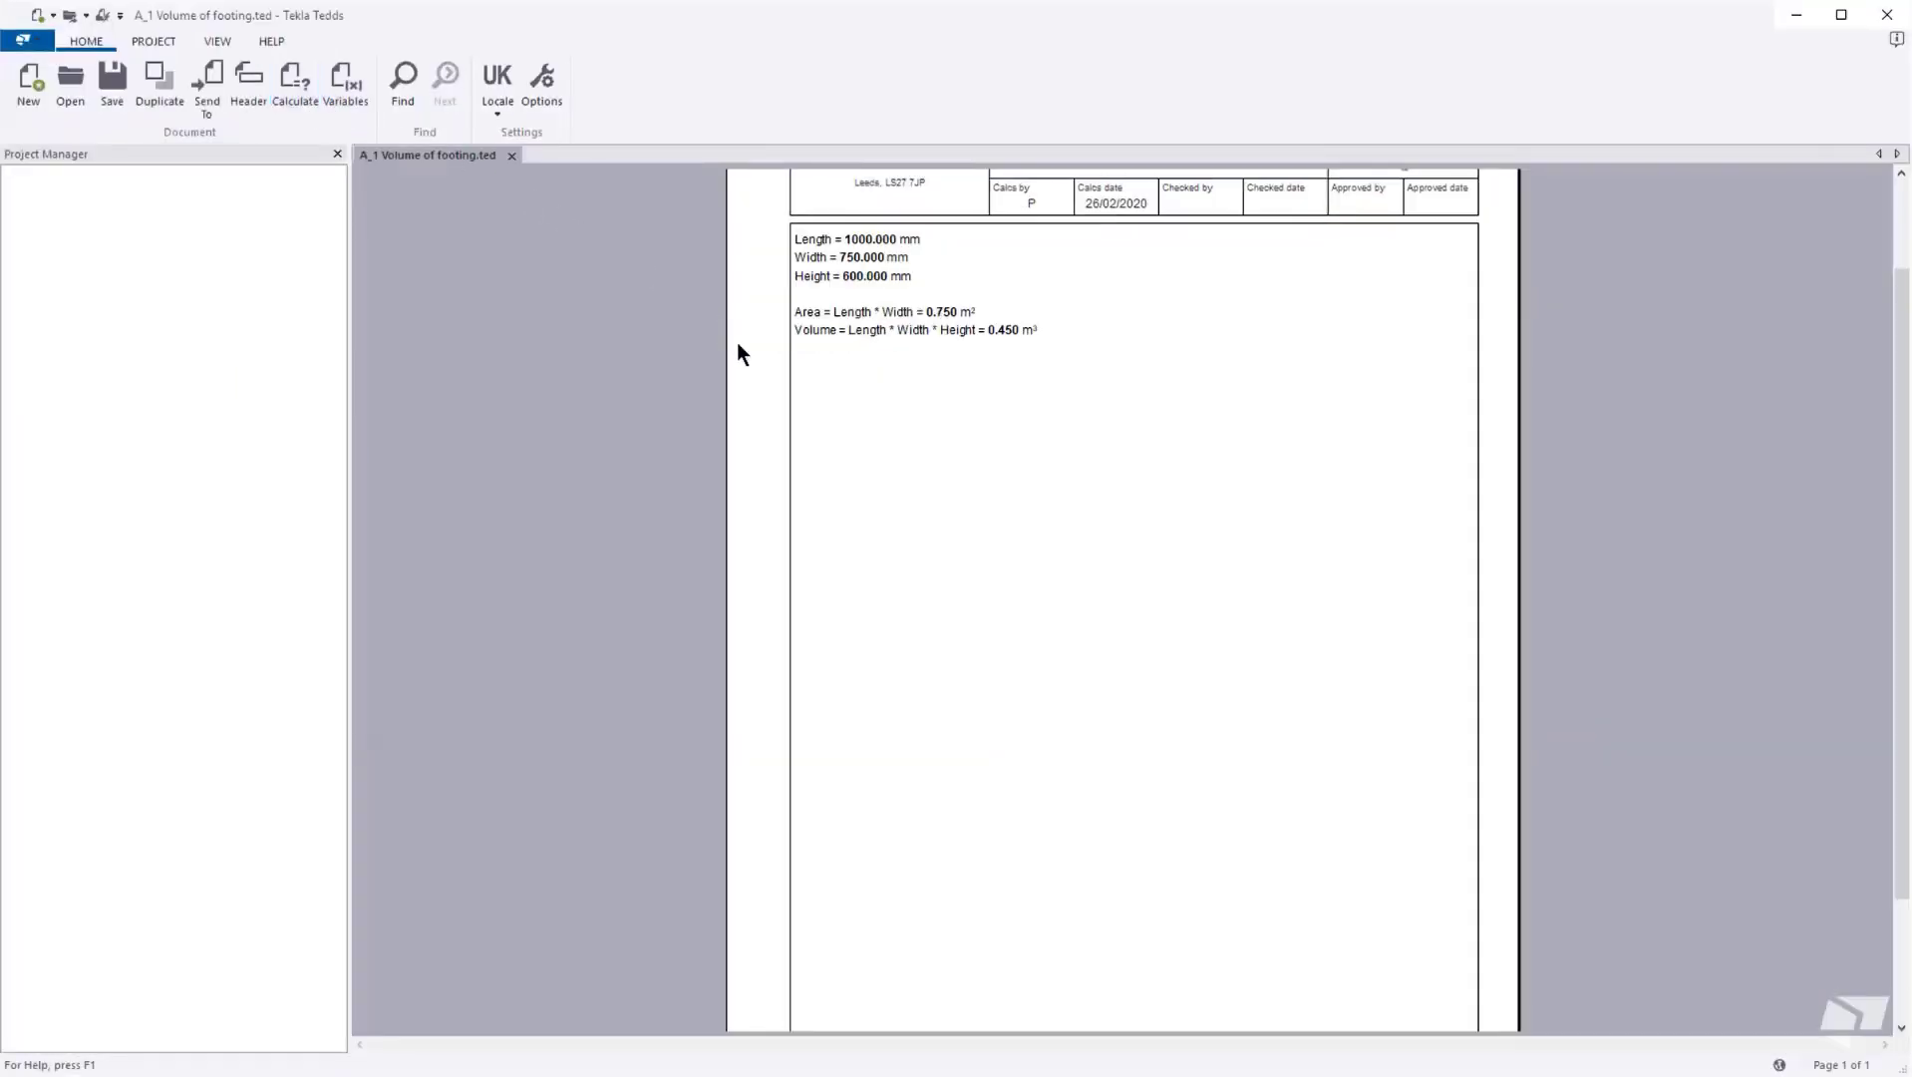
scroll(739, 345, "up", 2)
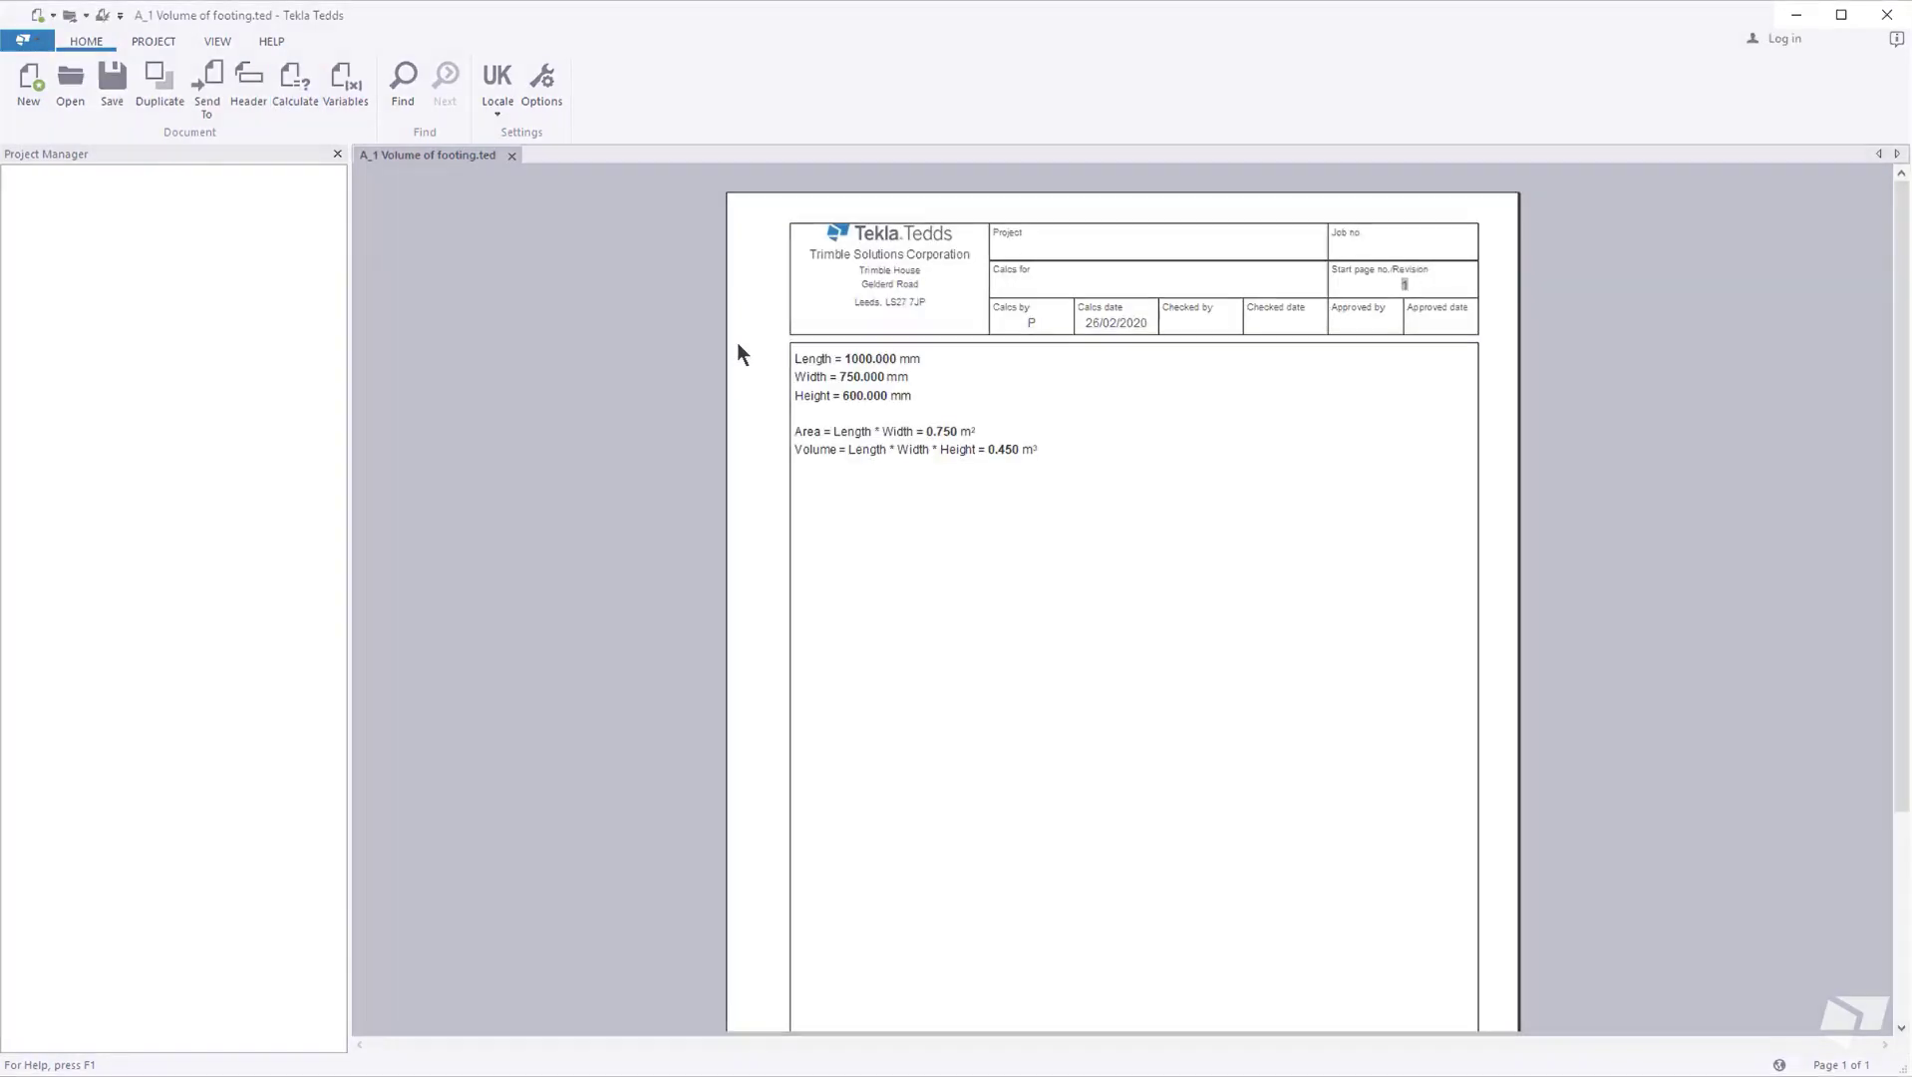